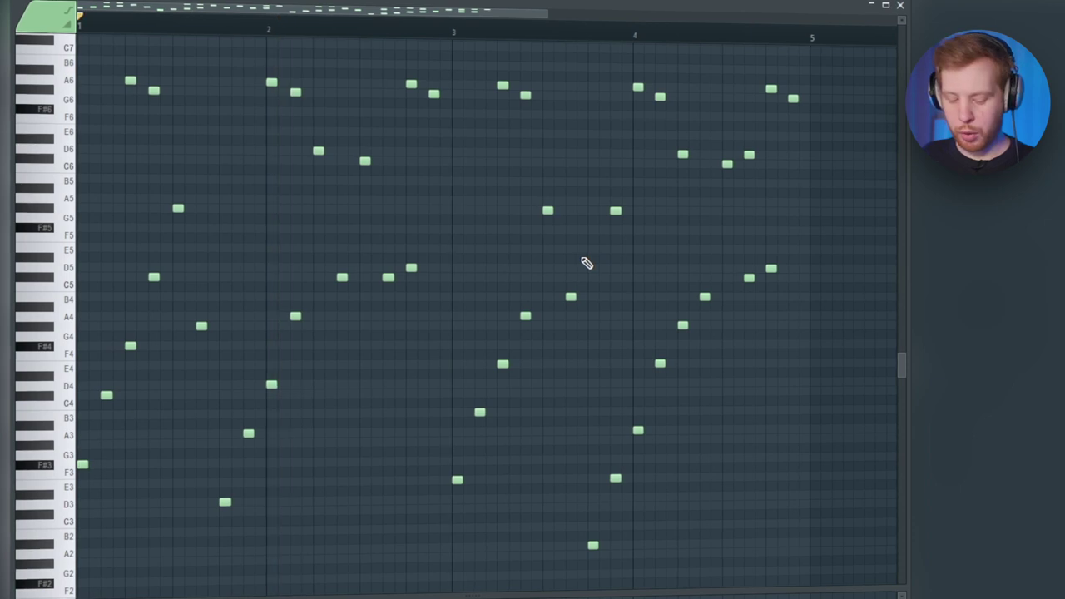
# Step: Select all the arpeggio notes in the piano roll and reposition the Channel rack for Pattern 2
pyautogui.hotkey('ctrl', 'a')
pyautogui.scroll(3, 177, 369)
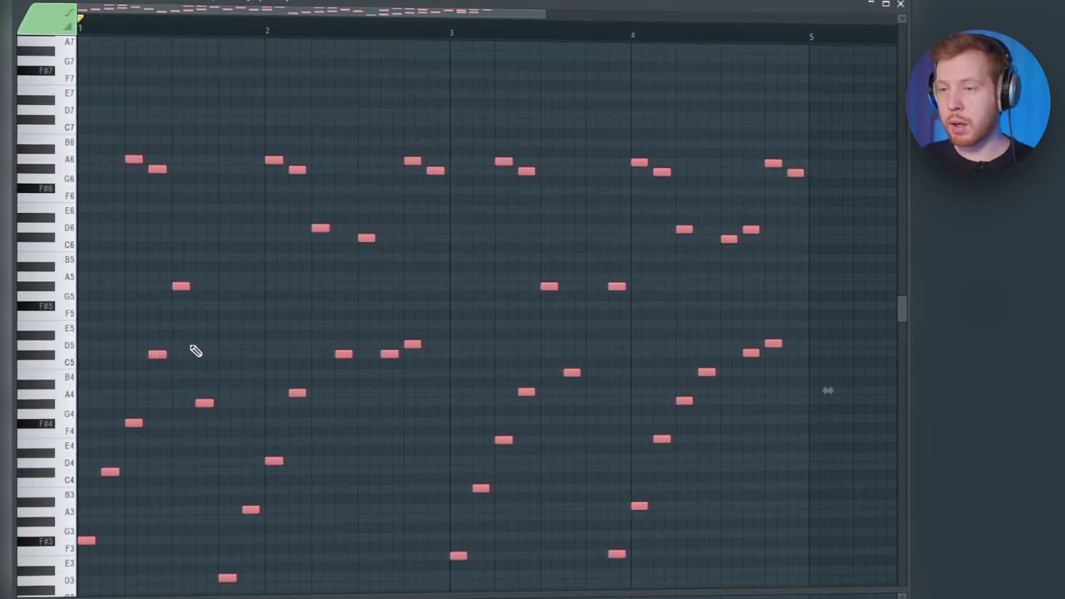
pyautogui.hotkey('ctrl', 'Return')
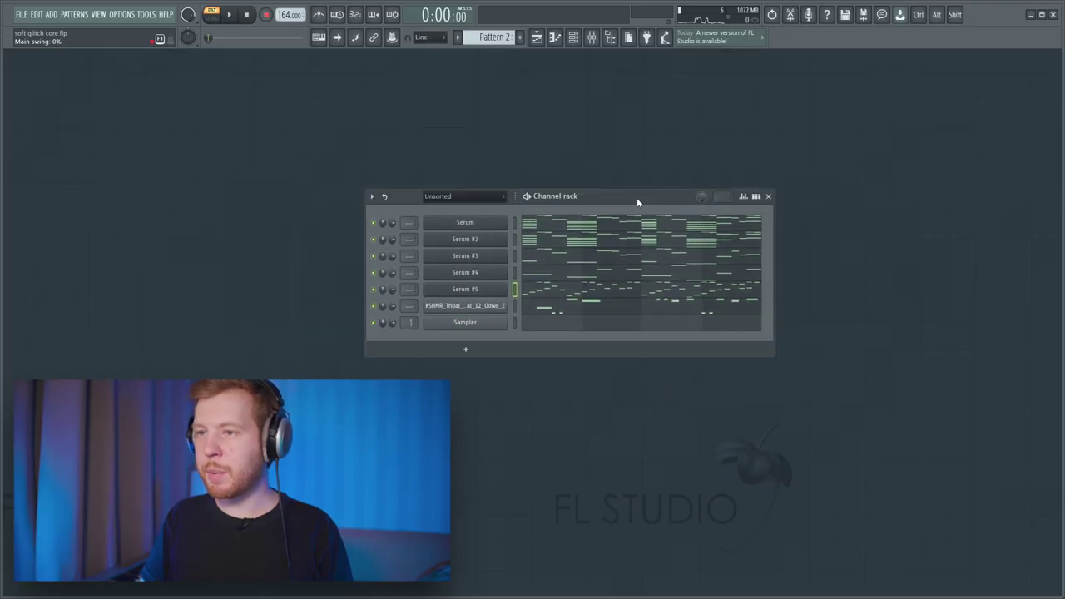
pyautogui.moveTo(636, 197); pyautogui.dragTo(567, 180)
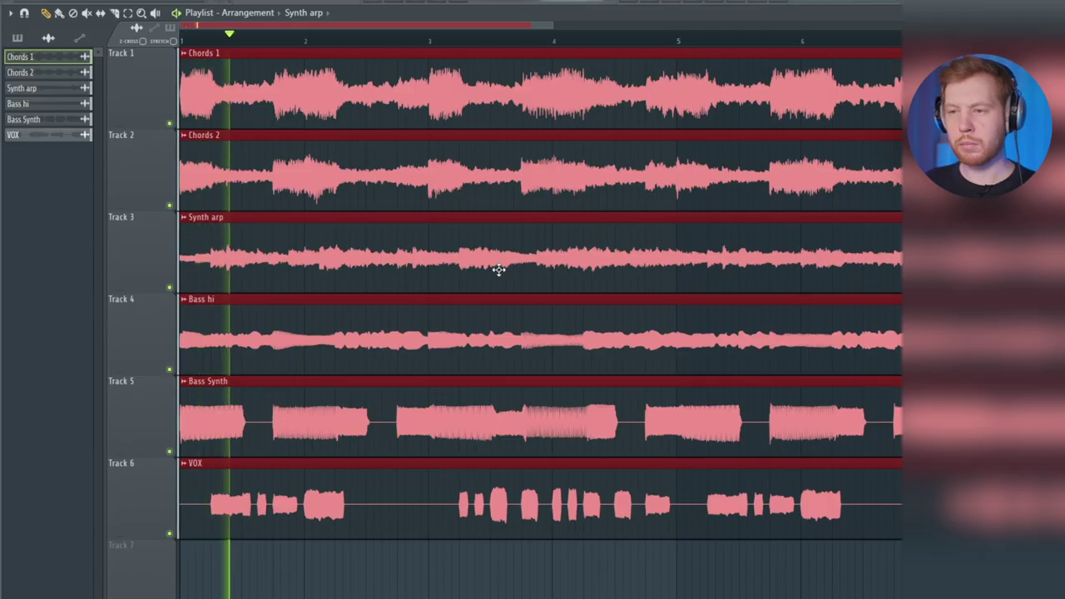
# Step: Slice the Chords 1 and Chords 2 clips together in the opening bars, cutting gaps in line with the Bass Synth pauses
pyautogui.scroll(-4, 498, 270)
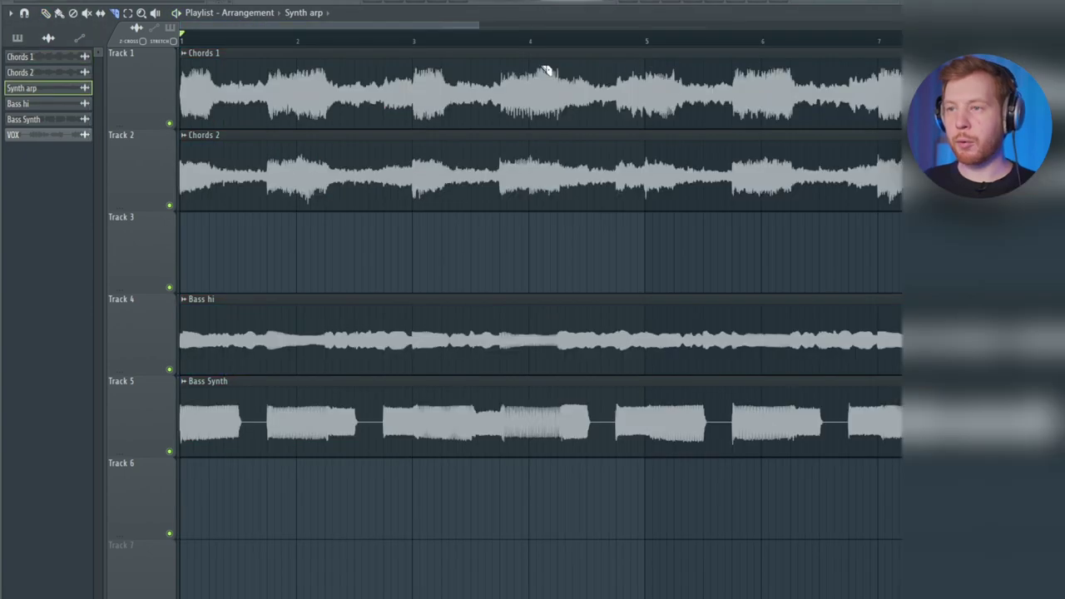
pyautogui.scroll(3, 256, 216)
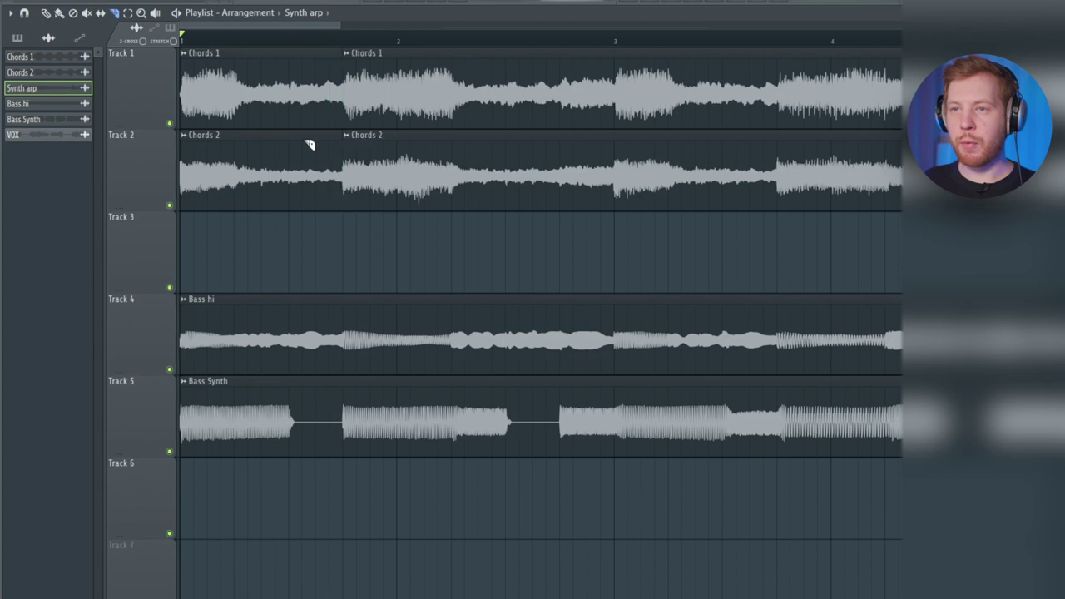
pyautogui.moveTo(292, 160); pyautogui.dragTo(295, 208)
pyautogui.scroll(-2, 470, 253)
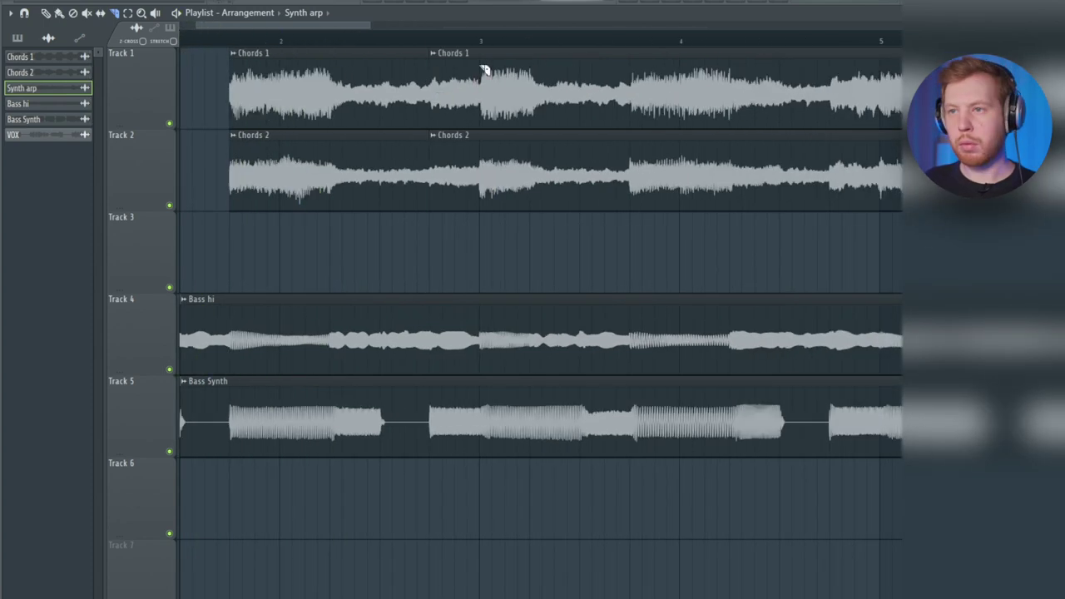
pyautogui.moveTo(486, 72); pyautogui.dragTo(485, 208)
# Step: Slice the Chords 1 and Chords 2 segments just before bar 5 into smaller pieces
pyautogui.scroll(-2, 234, 229)
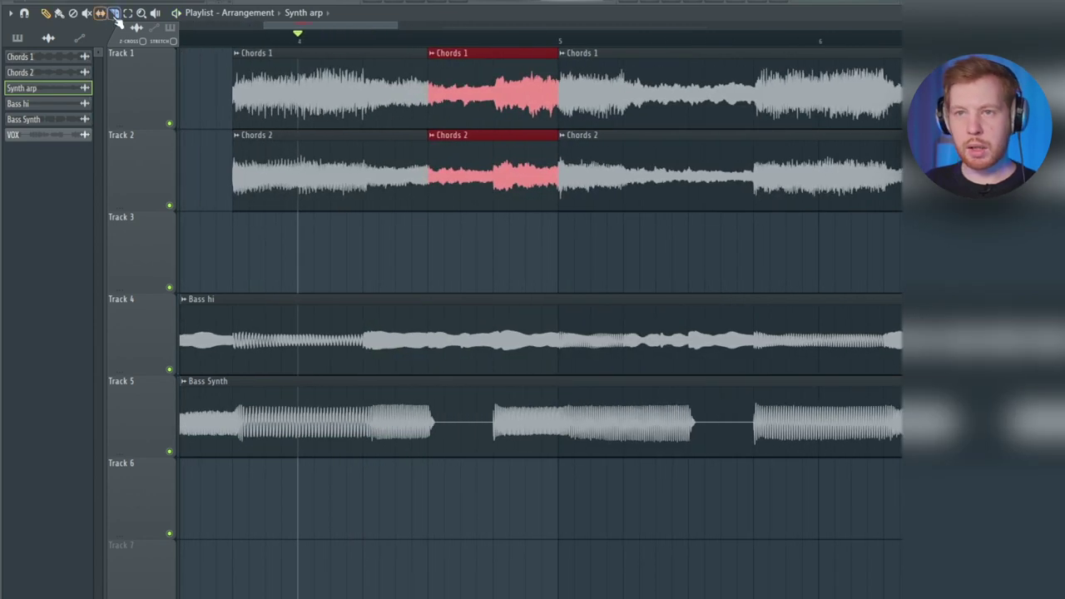
pyautogui.click(114, 15)
pyautogui.scroll(2, 400, 133)
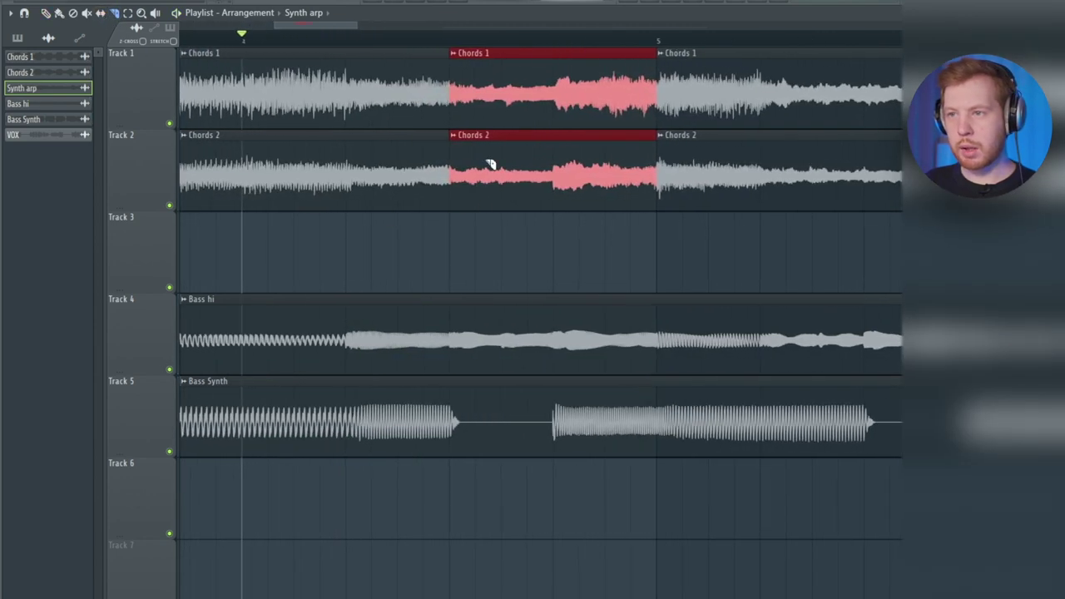
pyautogui.moveTo(501, 71); pyautogui.dragTo(502, 170)
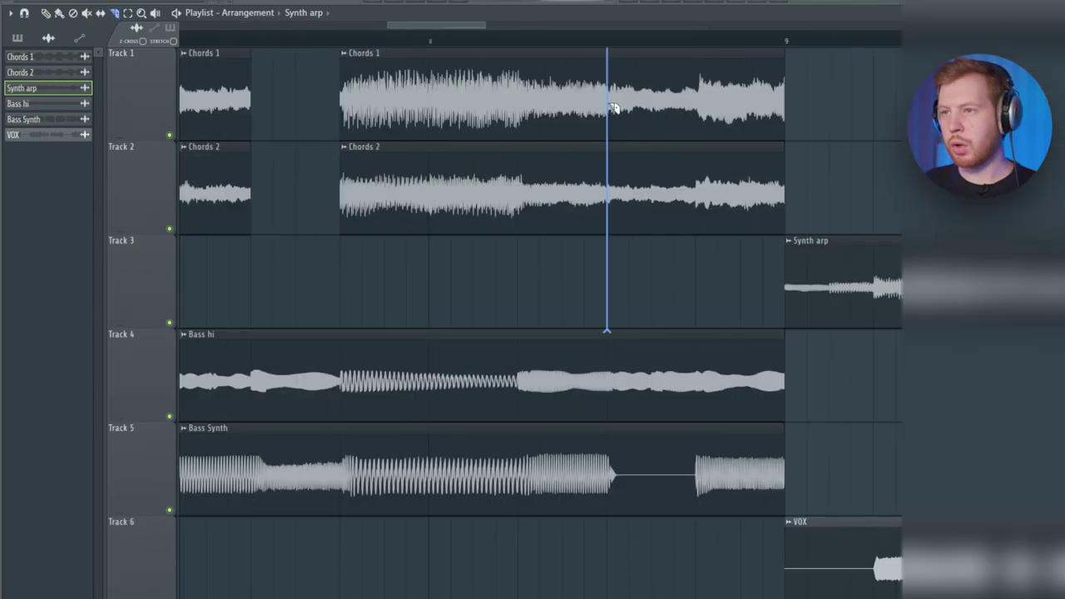
# Step: Chop the last chord segments before bar 9 into eight short gapped slices and trim both bass clips to where the slices begin
pyautogui.scroll(2, 673, 252)
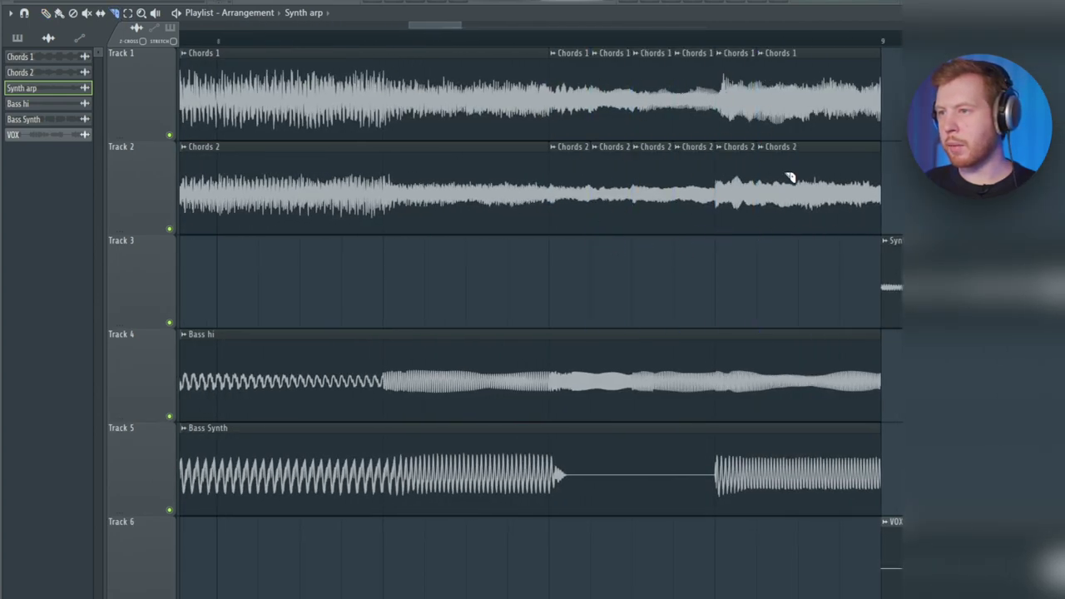
pyautogui.moveTo(930, 91); pyautogui.dragTo(564, 208)
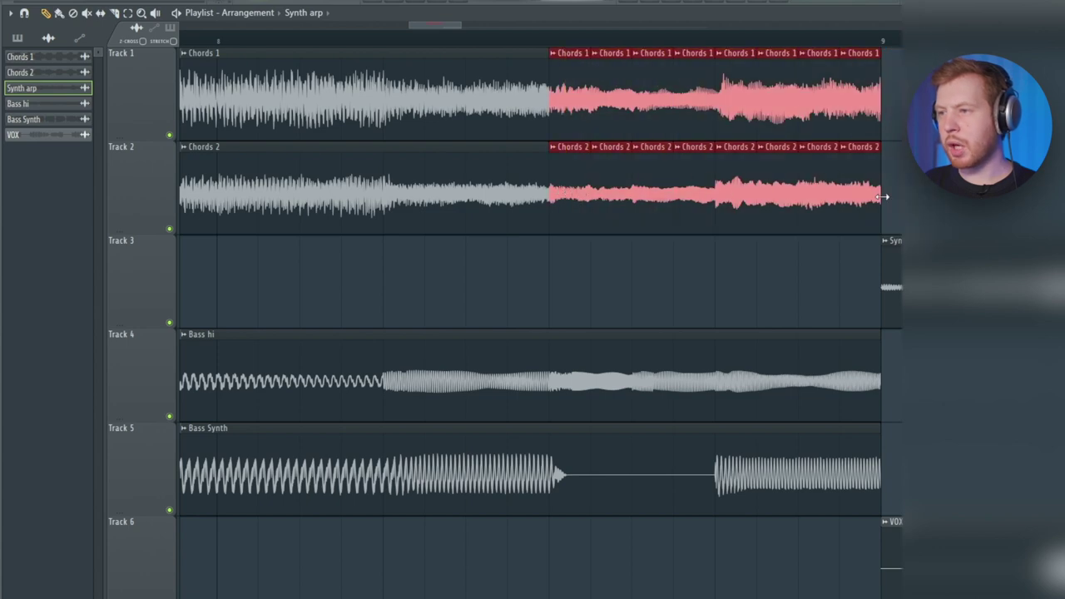
pyautogui.moveTo(884, 196); pyautogui.dragTo(862, 196)
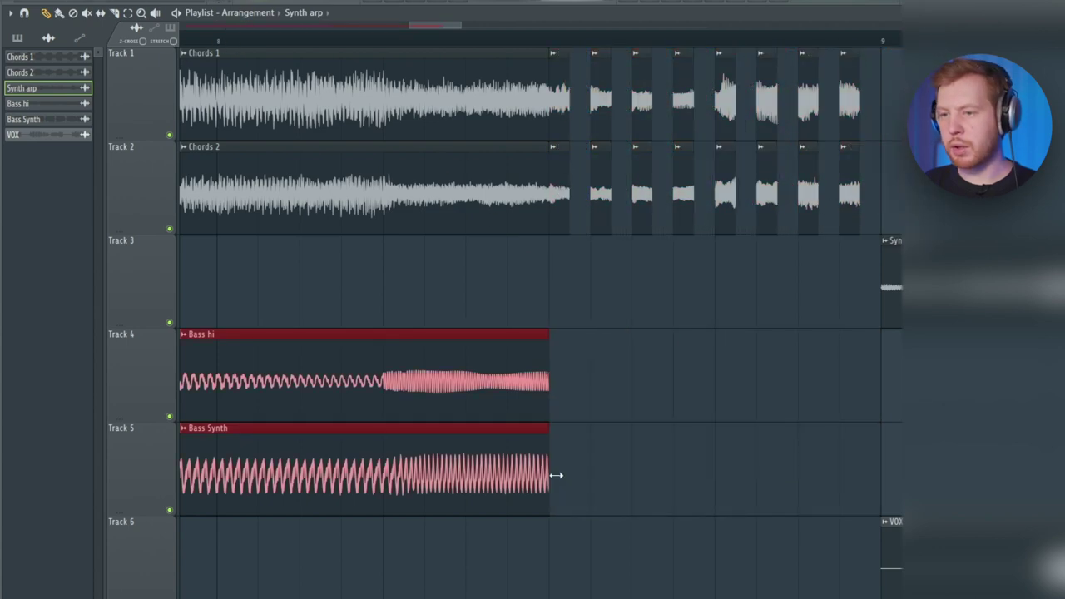
pyautogui.scroll(-4, 594, 452)
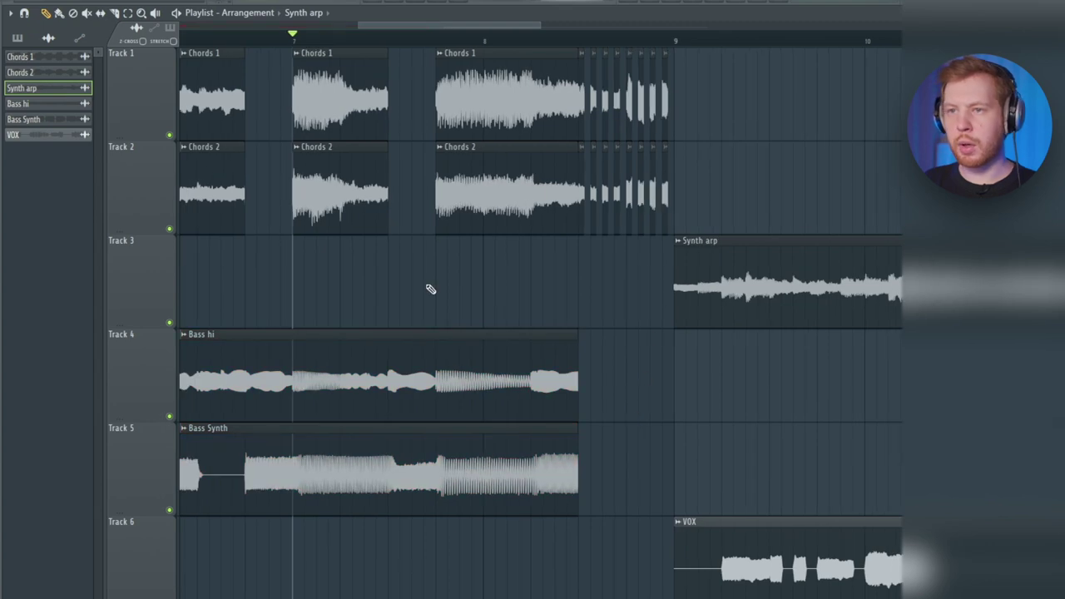
pyautogui.scroll(-3, 430, 289)
pyautogui.press('space')
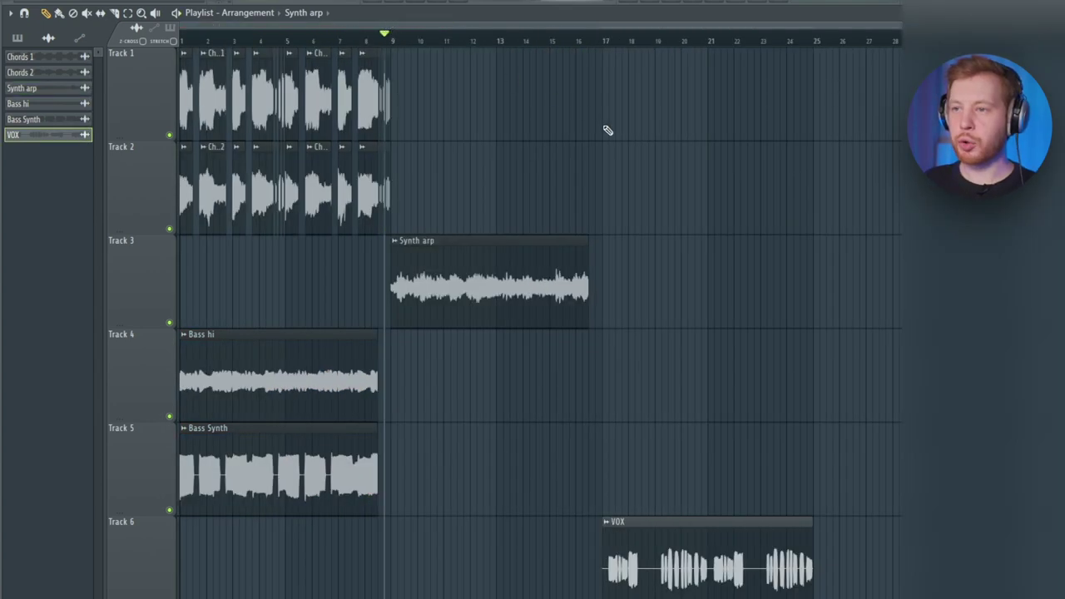
# Step: Duplicate the Chords 1 clips to bar 9 and copy the Bass hi clip beneath the Synth arp clip
pyautogui.moveTo(502, 96); pyautogui.dragTo(179, 98)
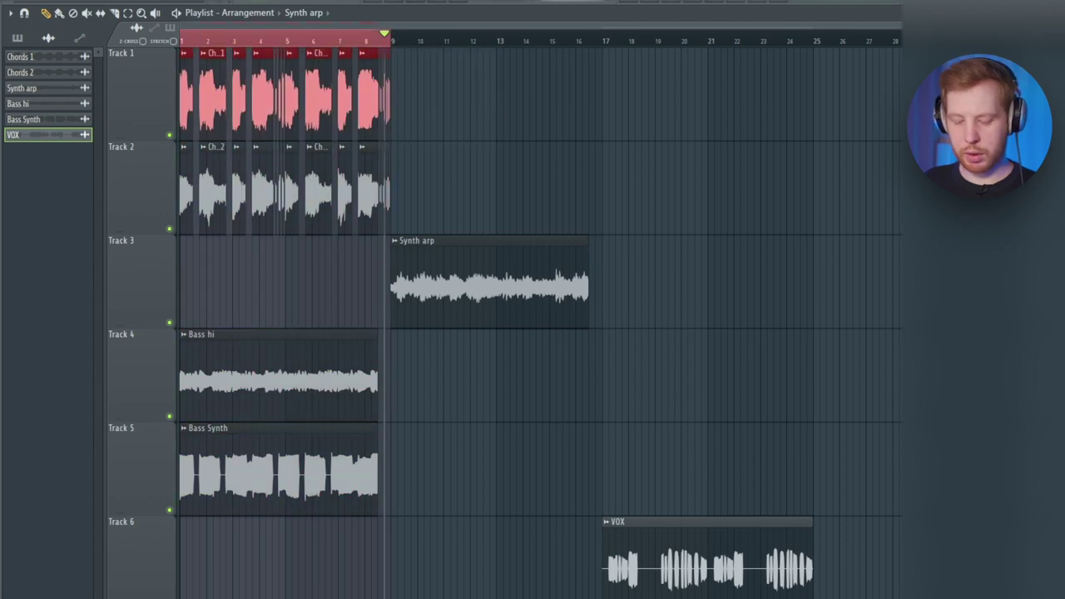
pyautogui.hotkey('ctrl', 'b')
pyautogui.moveTo(349, 358); pyautogui.dragTo(559, 360)
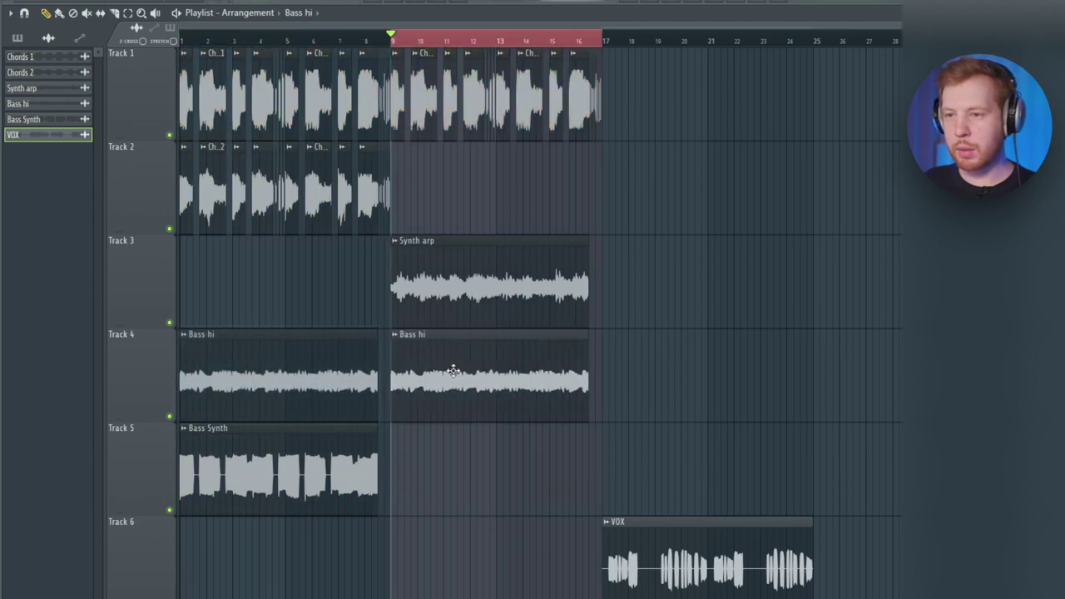
# Step: Clear the time selection and copy the Bass hi clip to bar 17, above the start of the VOX clip
pyautogui.scroll(6, 583, 405)
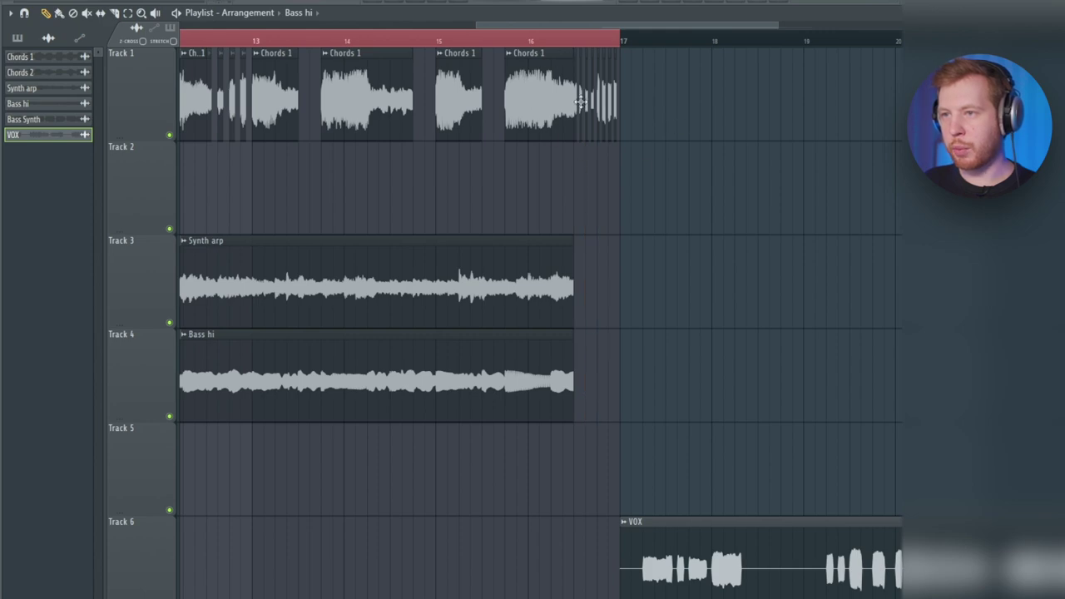
pyautogui.doubleClick(592, 43)
pyautogui.scroll(-3, 459, 166)
pyautogui.moveTo(423, 233); pyautogui.dragTo(659, 205)
pyautogui.moveTo(982, 271); pyautogui.dragTo(861, 296)
pyautogui.scroll(-3, 446, 380)
pyautogui.moveTo(281, 346); pyautogui.dragTo(583, 346)
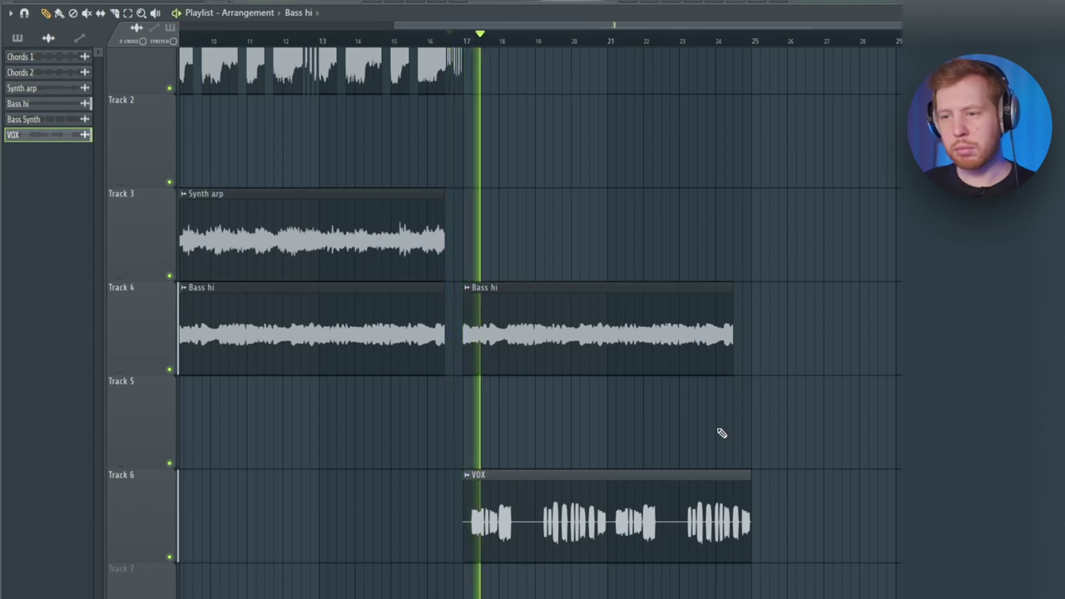
# Step: Slice the end of the VOX clip before bar 25 and shorten the middle slice to a brief chop
pyautogui.scroll(3, 749, 458)
pyautogui.scroll(3, 699, 466)
pyautogui.scroll(-2, 590, 300)
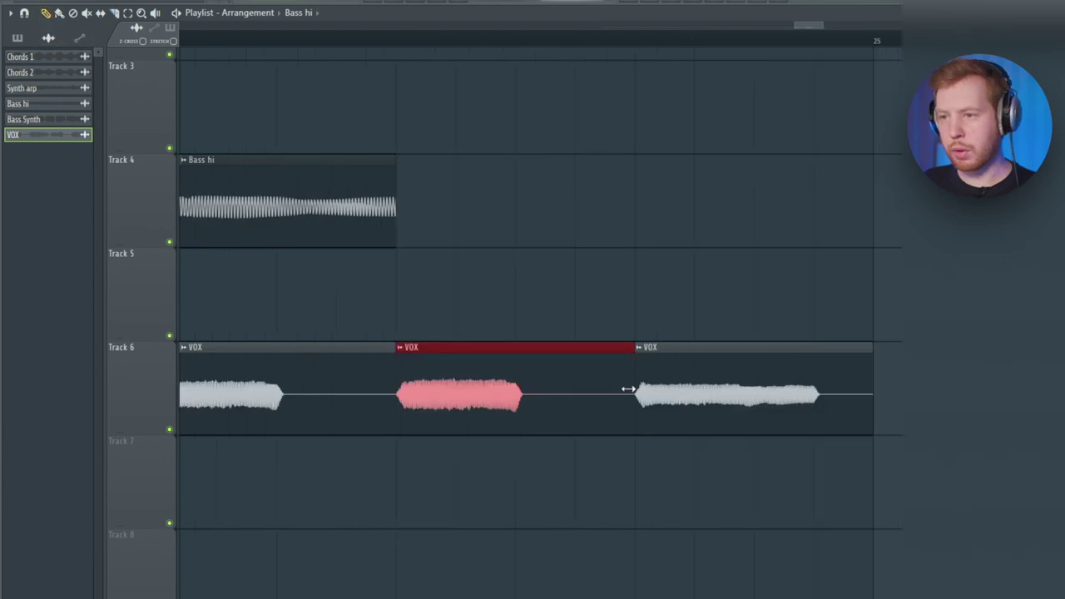
pyautogui.moveTo(628, 390); pyautogui.dragTo(402, 423)
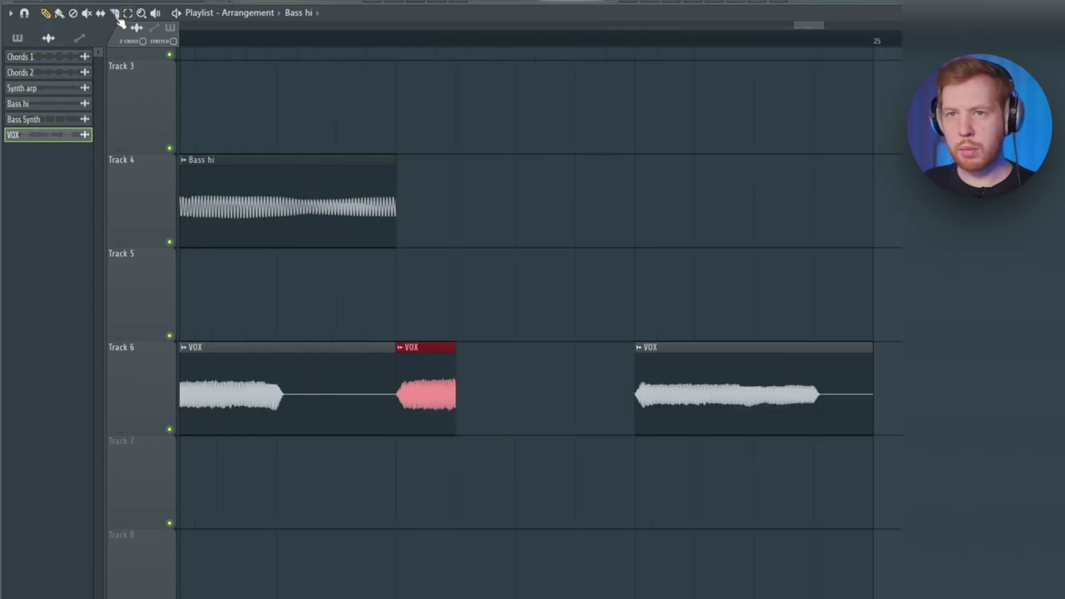
# Step: Set the VOX clip's declicking mode to Smooth (bleeding) and close its settings
pyautogui.click(158, 201)
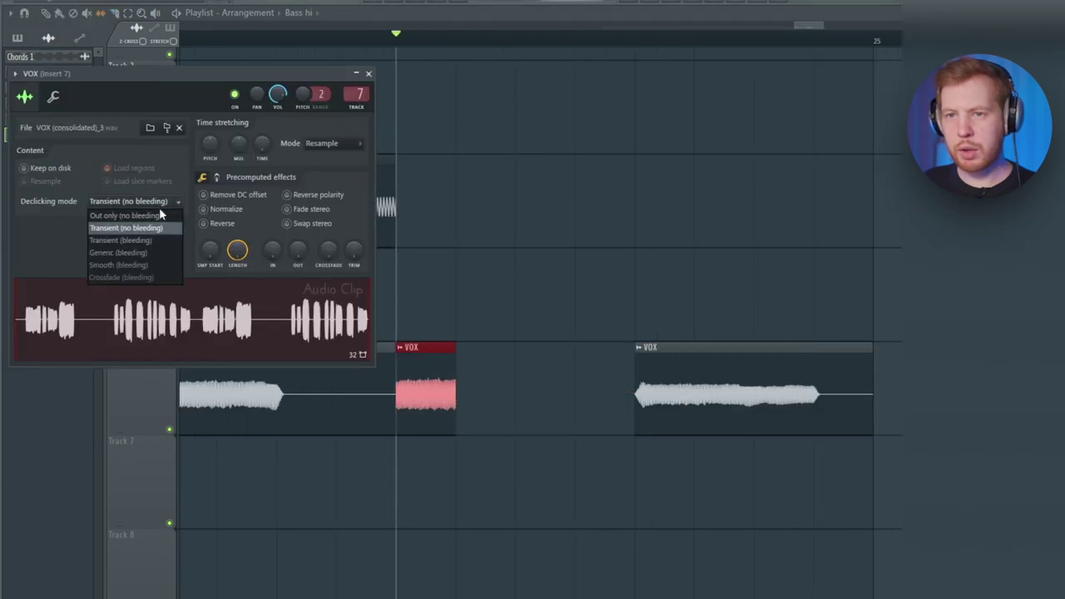
pyautogui.click(129, 263)
pyautogui.click(582, 248)
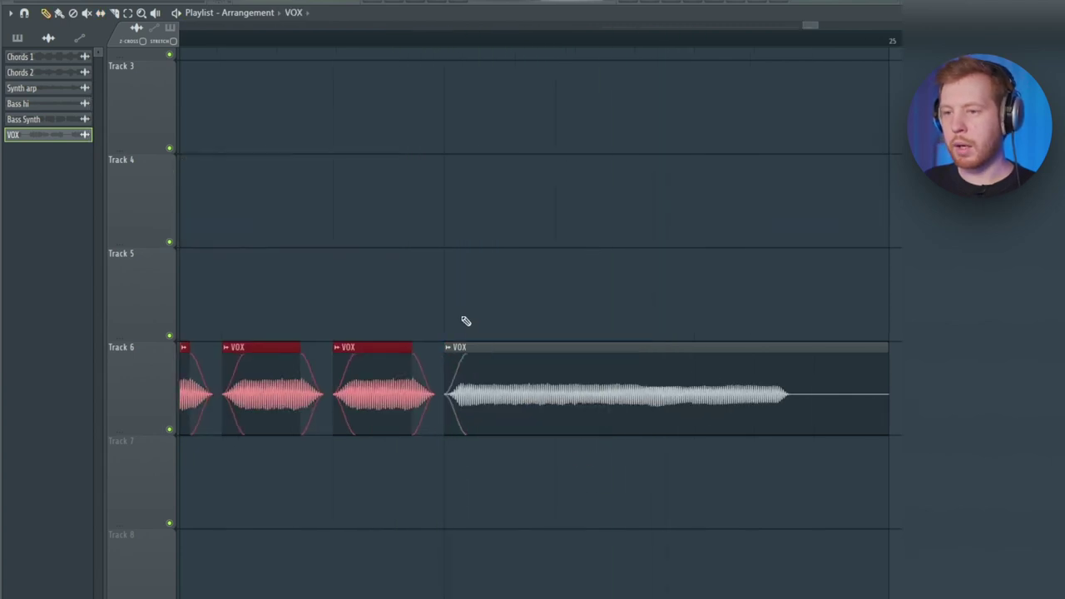
# Step: Chop the last VOX segment before bar 25 into six short slices separated by gaps
pyautogui.scroll(-1, 464, 316)
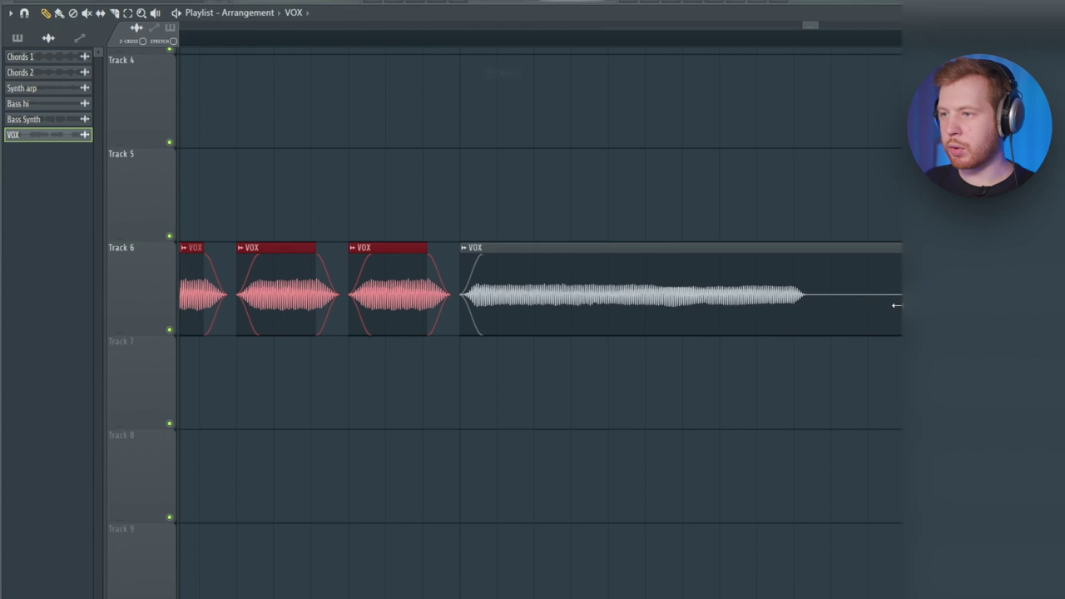
pyautogui.moveTo(896, 306); pyautogui.dragTo(568, 307)
pyautogui.hotkey('ctrl', 'z')
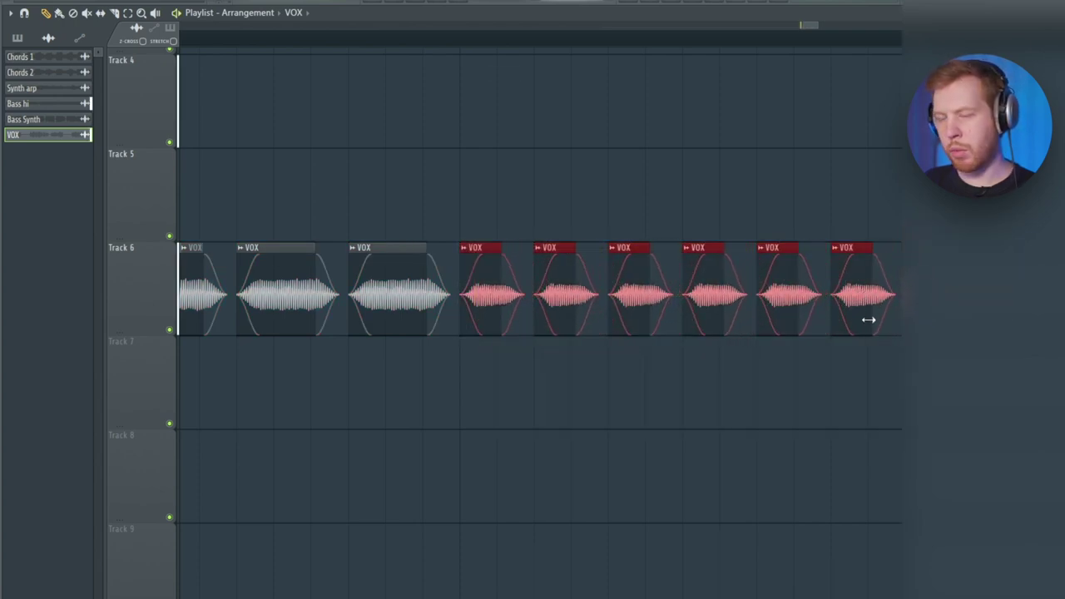
pyautogui.press('space')
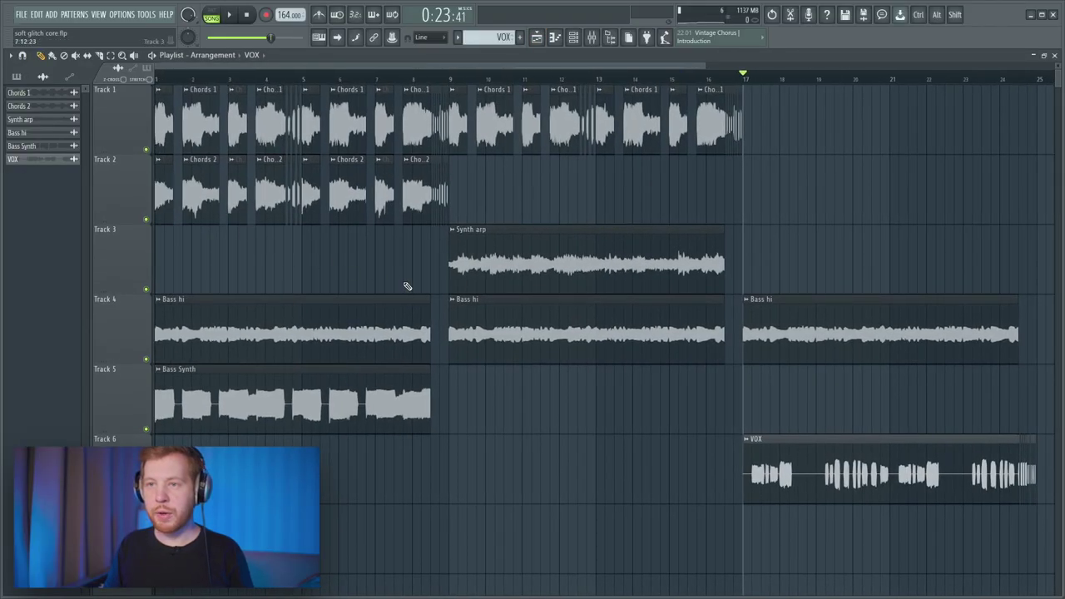
# Step: Load FabFilter Saturn 2 in slot 4 of the Chords 1 mixer track and set its Band 1 Drive to 76.97%
pyautogui.doubleClick(167, 119)
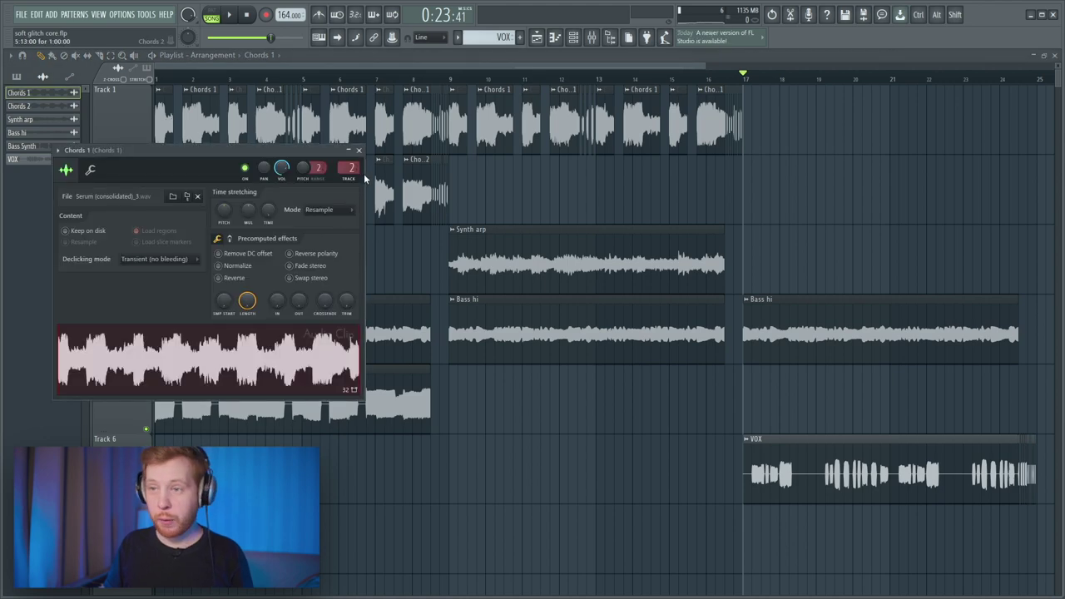
pyautogui.doubleClick(352, 167)
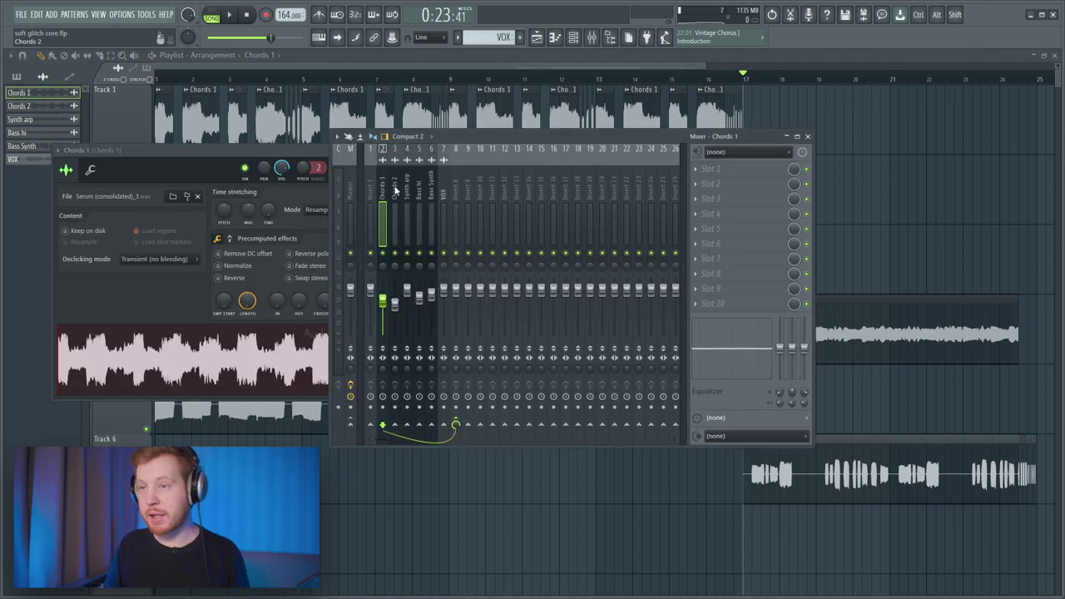
pyautogui.click(723, 216)
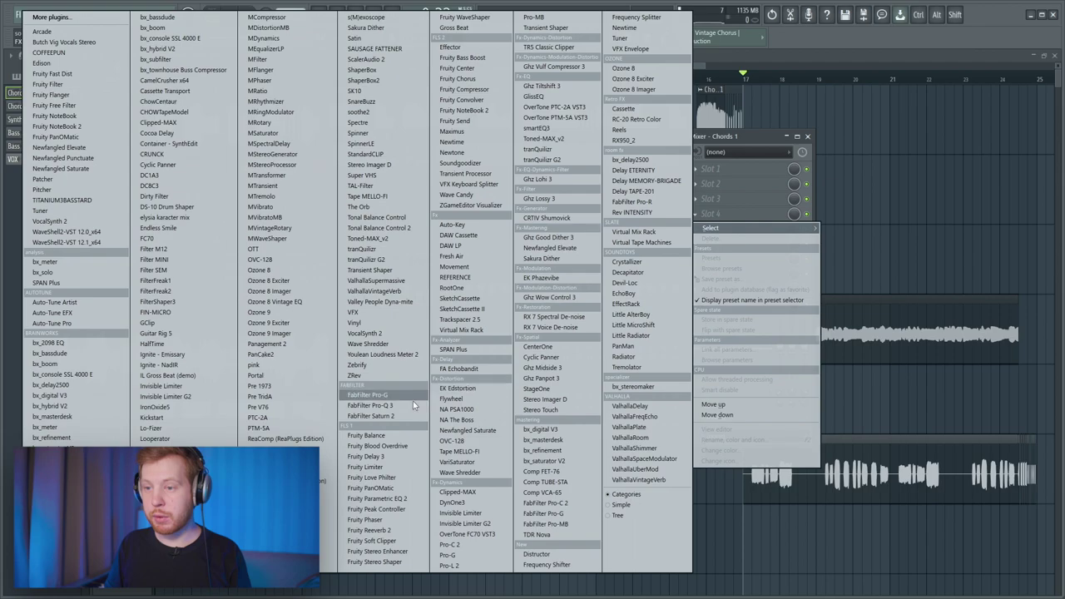
pyautogui.click(413, 401)
pyautogui.moveTo(221, 125); pyautogui.dragTo(255, 137)
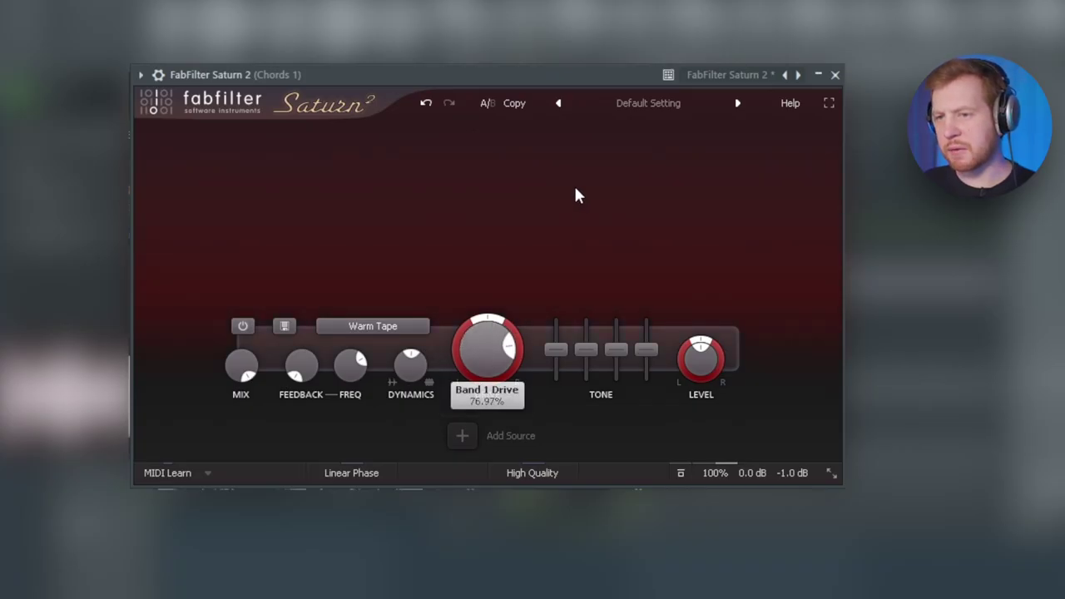
pyautogui.press('space')
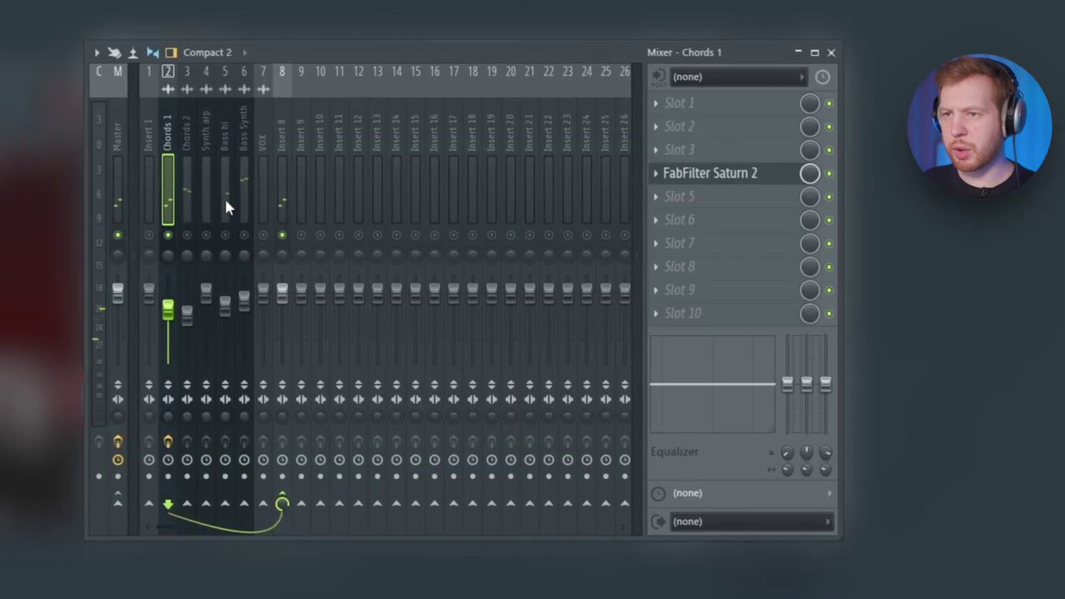
# Step: Copy the FabFilter Saturn 2 effect from Chords 1 to the Chords 2 mixer track and close both plugin windows
pyautogui.click(656, 173)
pyautogui.moveTo(690, 276); pyautogui.dragTo(176, 107)
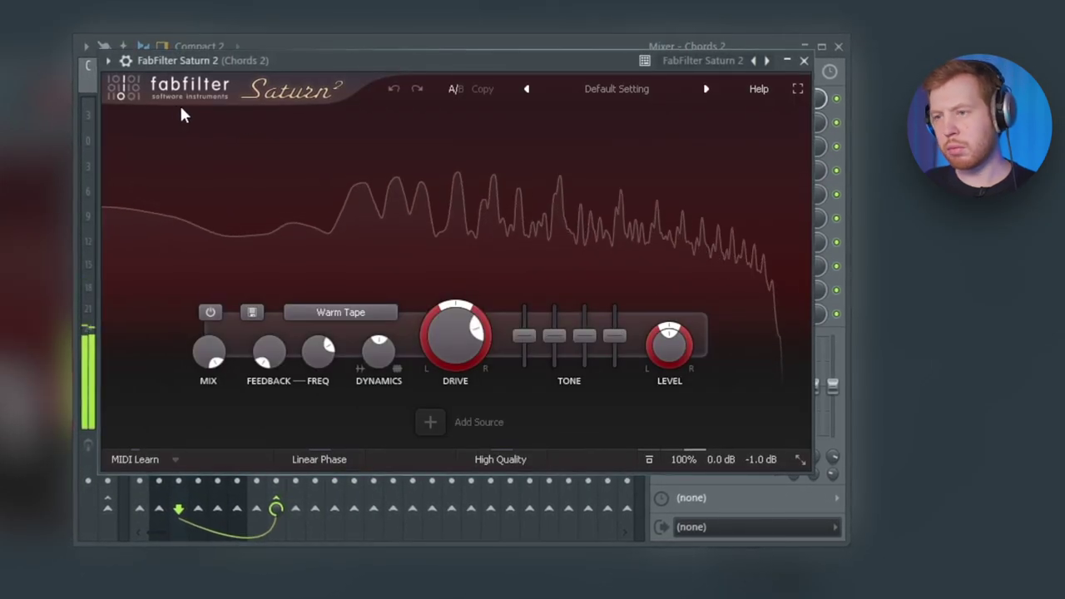
pyautogui.click(805, 61)
pyautogui.click(150, 140)
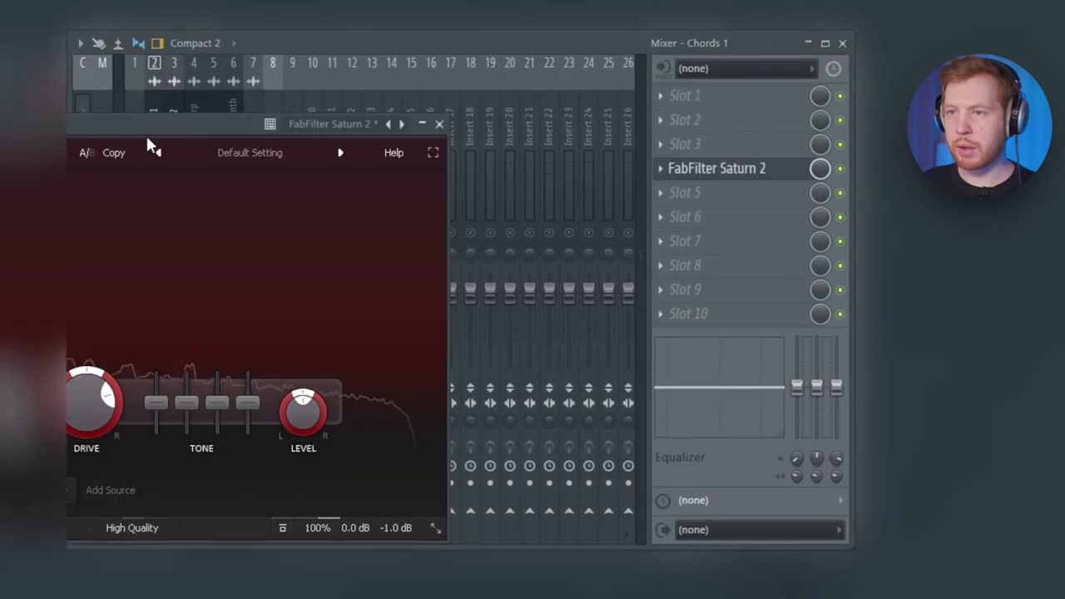
pyautogui.click(438, 123)
# Step: Add FabFilter Saturn 2 to the Bass hi mixer track and turn up its drive
pyautogui.click(191, 179)
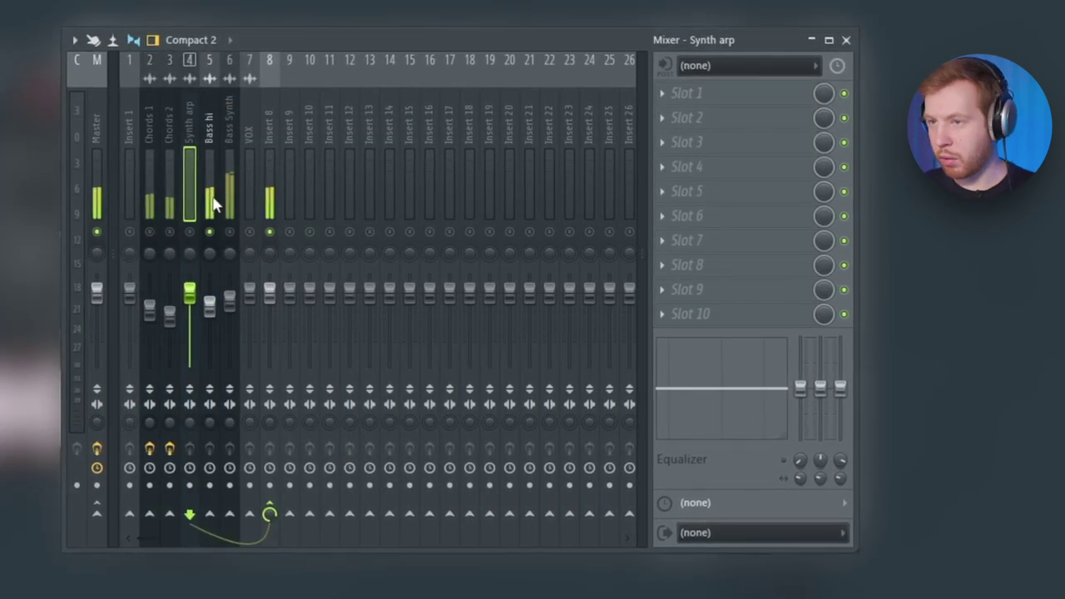
pyautogui.click(206, 116)
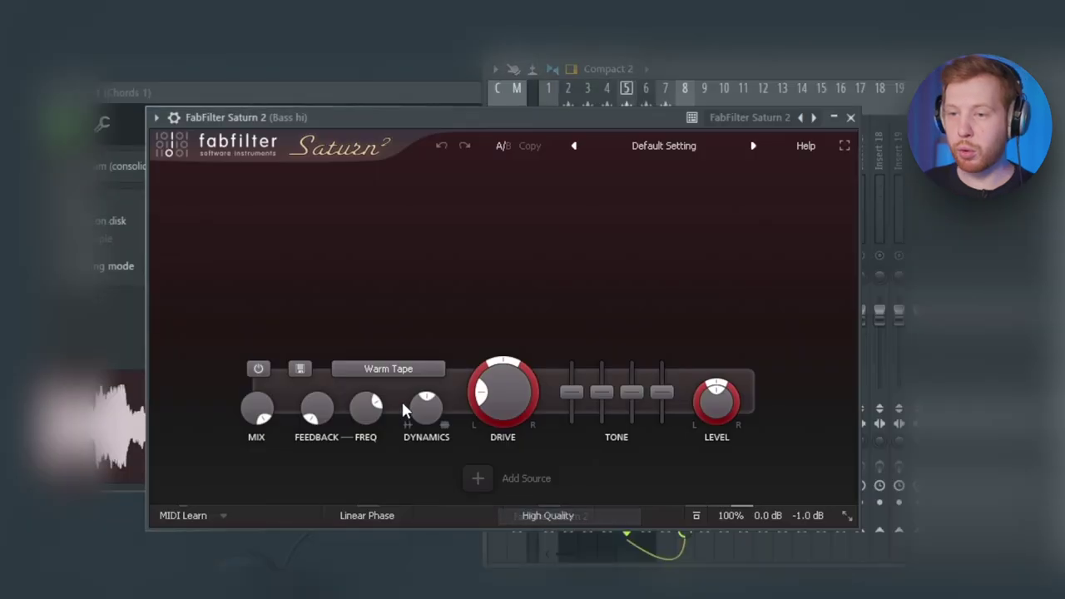
pyautogui.moveTo(502, 391); pyautogui.dragTo(534, 266)
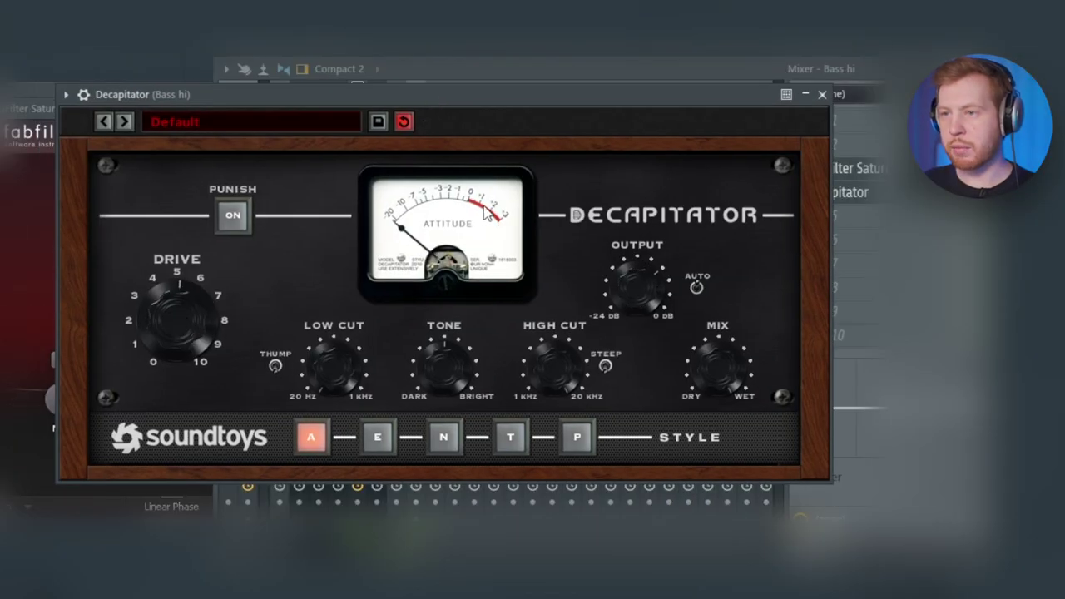
# Step: Adjust Decapitator on the Bass hi mixer track and select the Bass Synth mixer track
pyautogui.moveTo(463, 133); pyautogui.dragTo(476, 133)
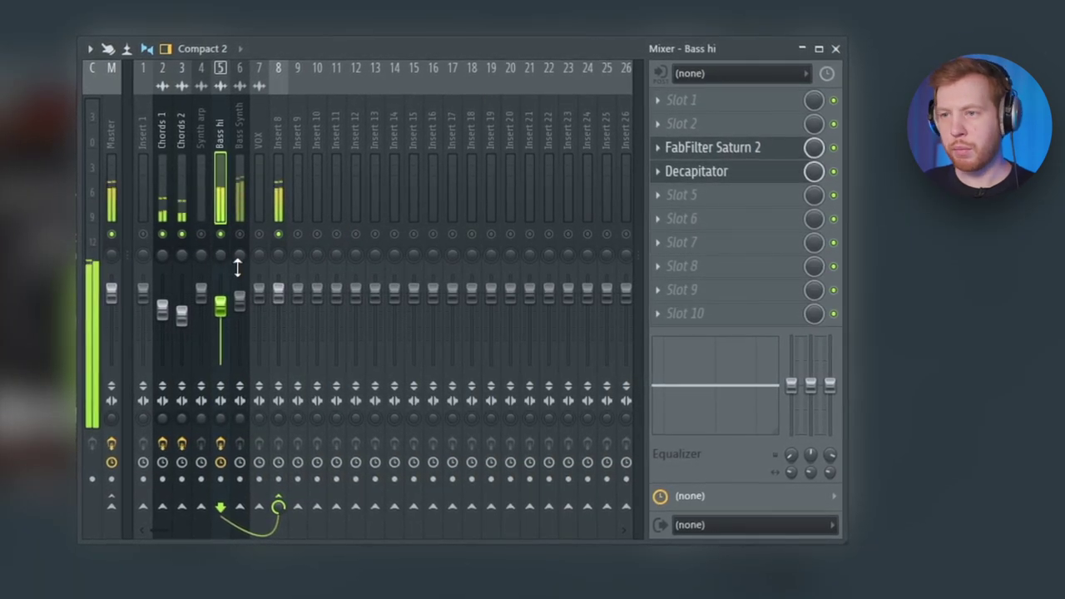
pyautogui.click(243, 301)
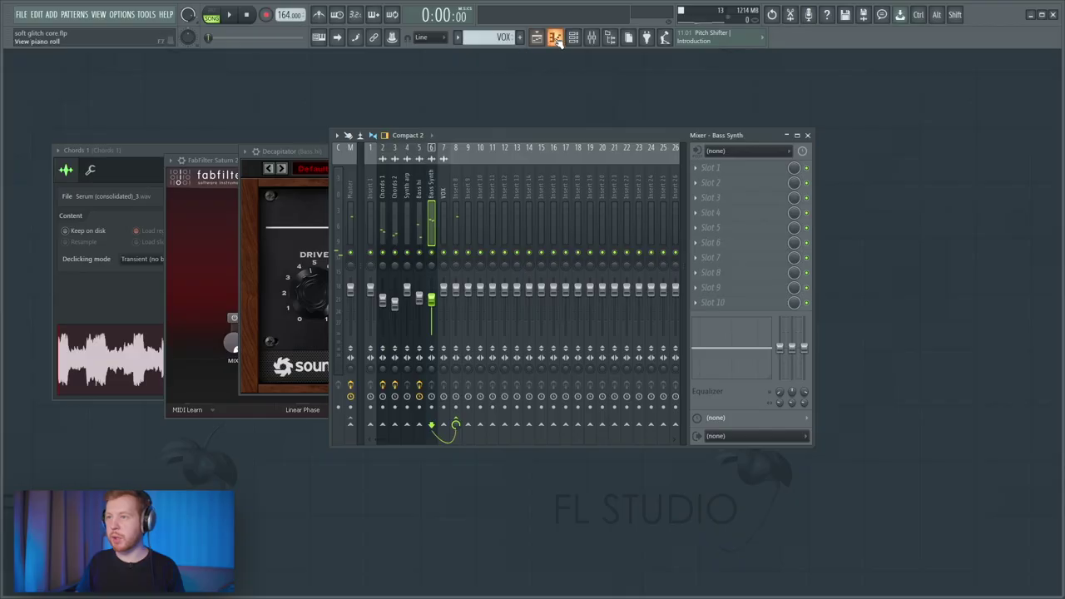
pyautogui.click(555, 39)
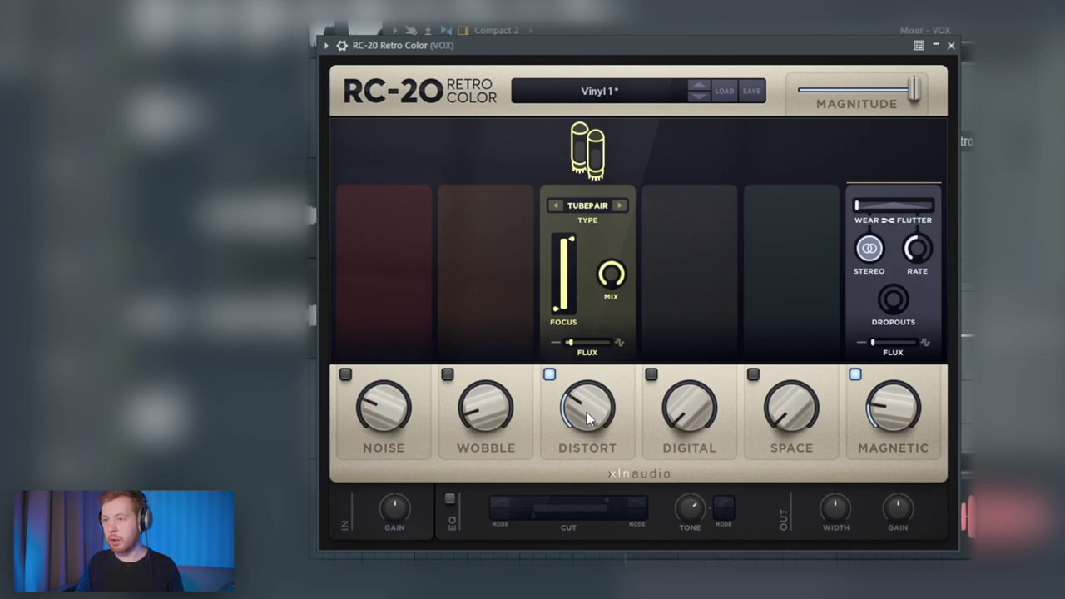
# Step: In RC-20 Retro Color on the VOX track, set Distort to 76% and turn up Space
pyautogui.moveTo(587, 412); pyautogui.dragTo(617, 307)
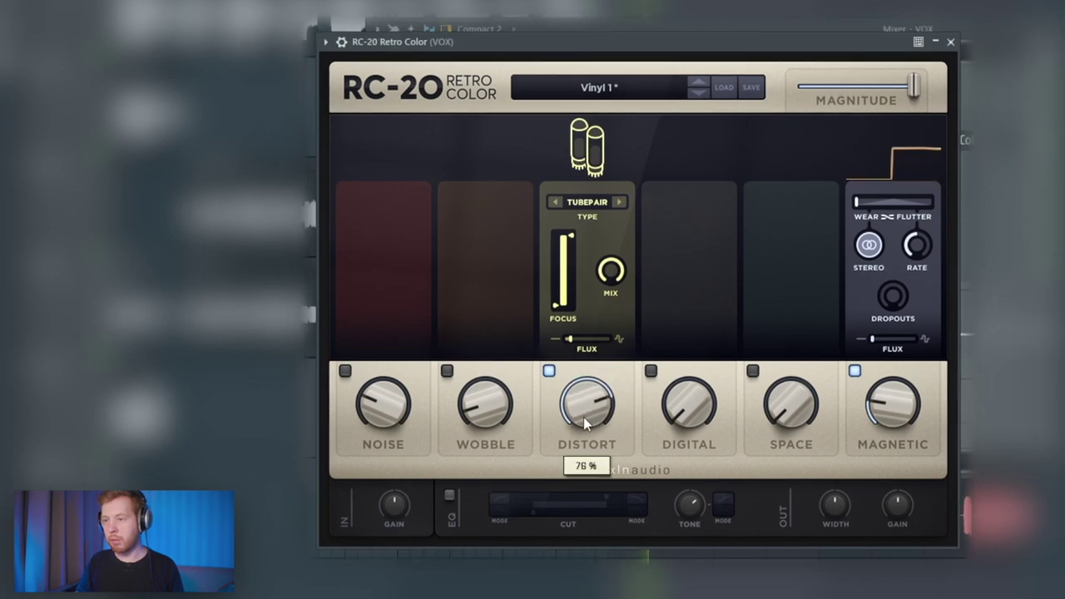
pyautogui.moveTo(791, 403); pyautogui.dragTo(796, 341)
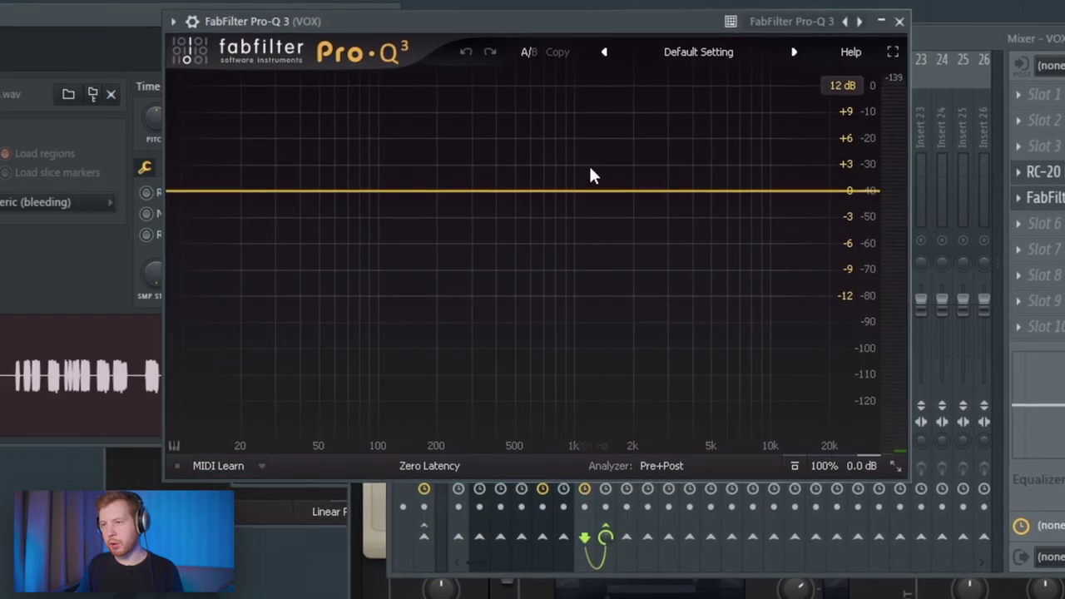
# Step: Shape VOX in Pro-Q 3 with a low-shelf cut and a wide -5.45 dB dip at 1174.1 Hz, and lower EchoBoy's Mix
pyautogui.moveTo(606, 193); pyautogui.dragTo(599, 306)
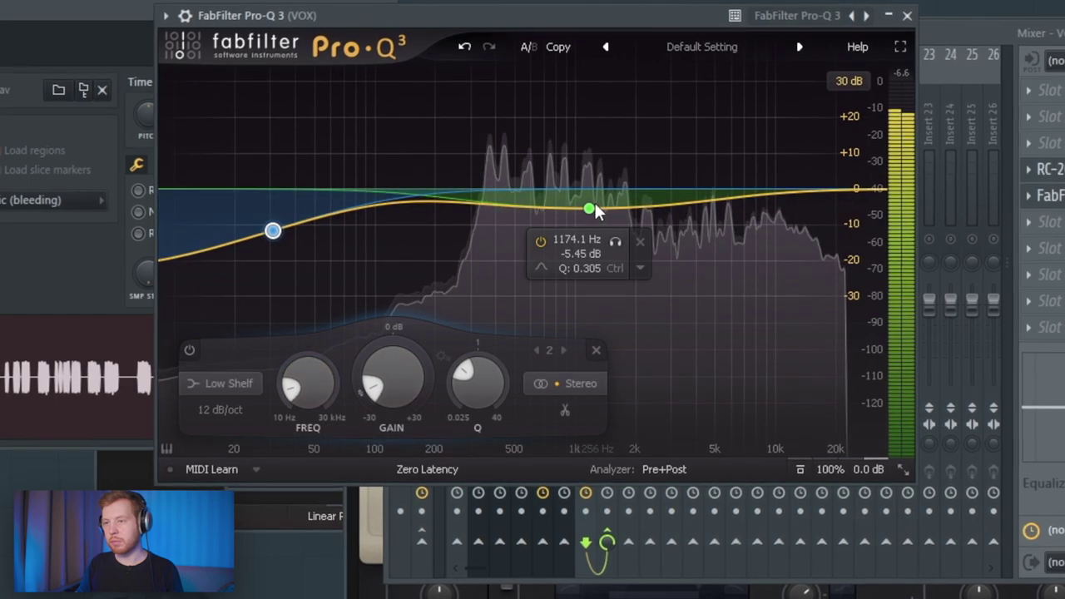
pyautogui.click(592, 214)
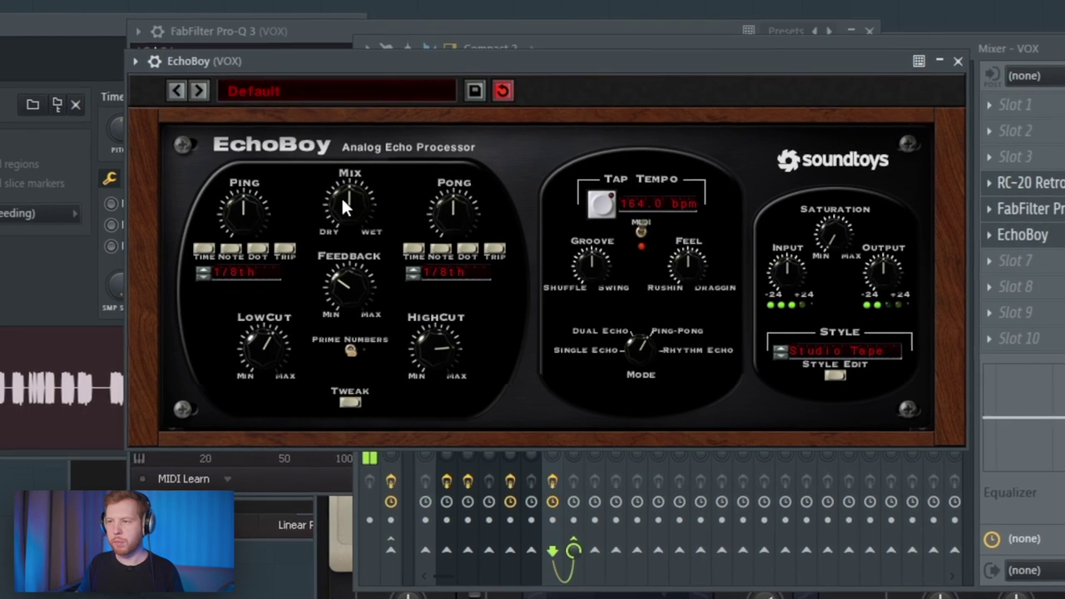
pyautogui.moveTo(342, 195); pyautogui.dragTo(344, 223)
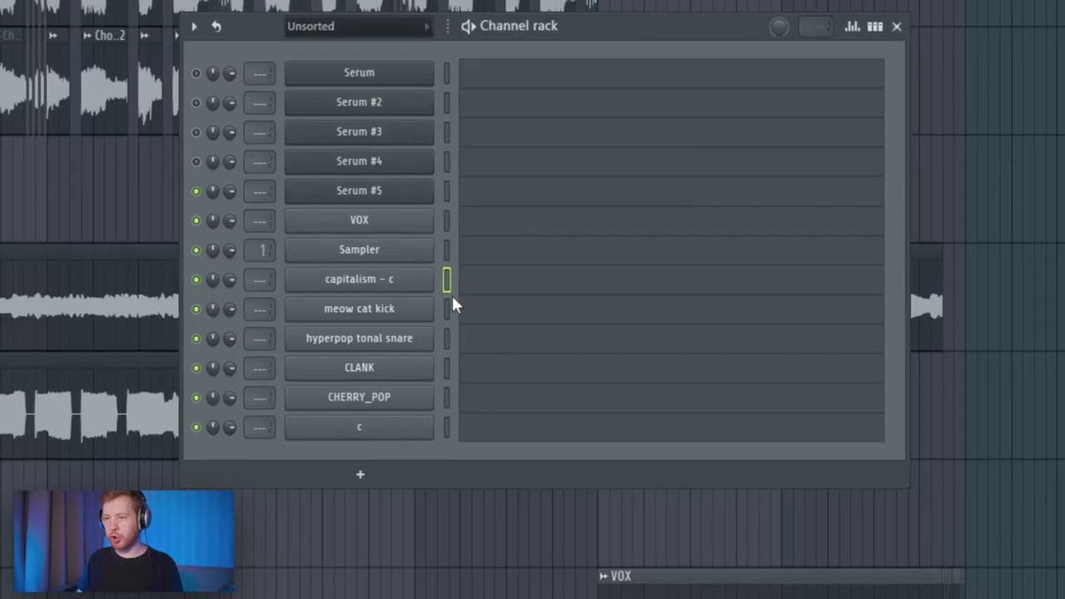
# Step: Go through the meow cat kick, hyperpop tonal snare and CLANK drum channels and play the arrangement
pyautogui.click(446, 309)
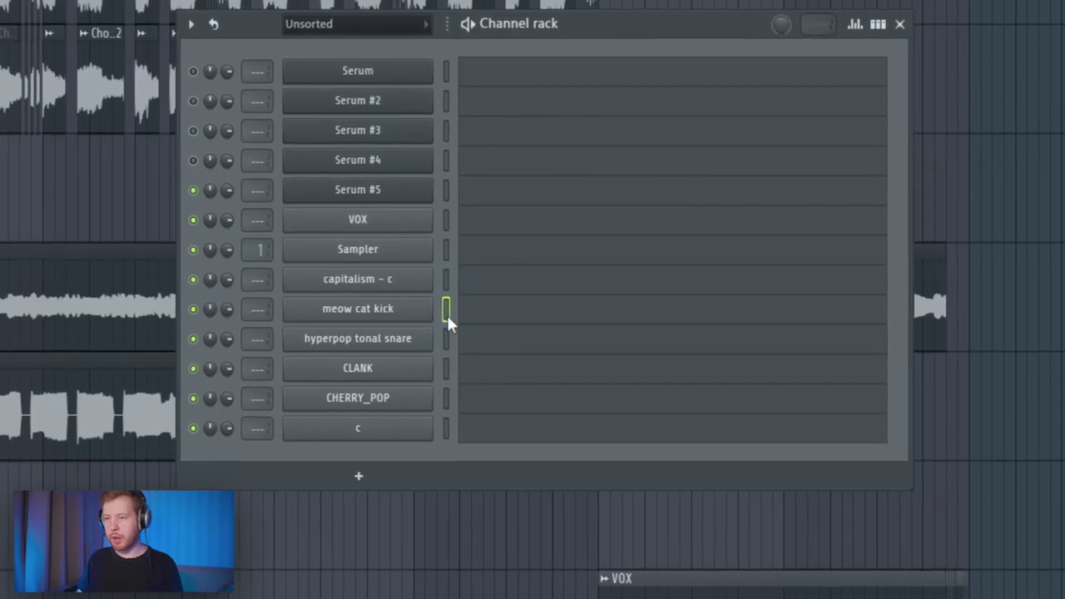
pyautogui.click(446, 339)
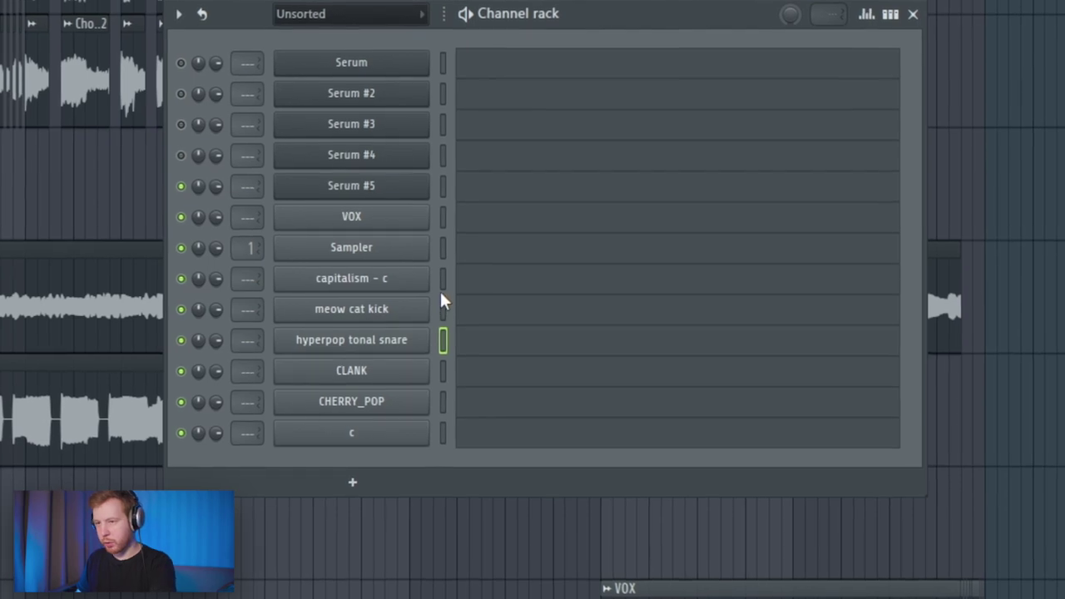
pyautogui.click(443, 371)
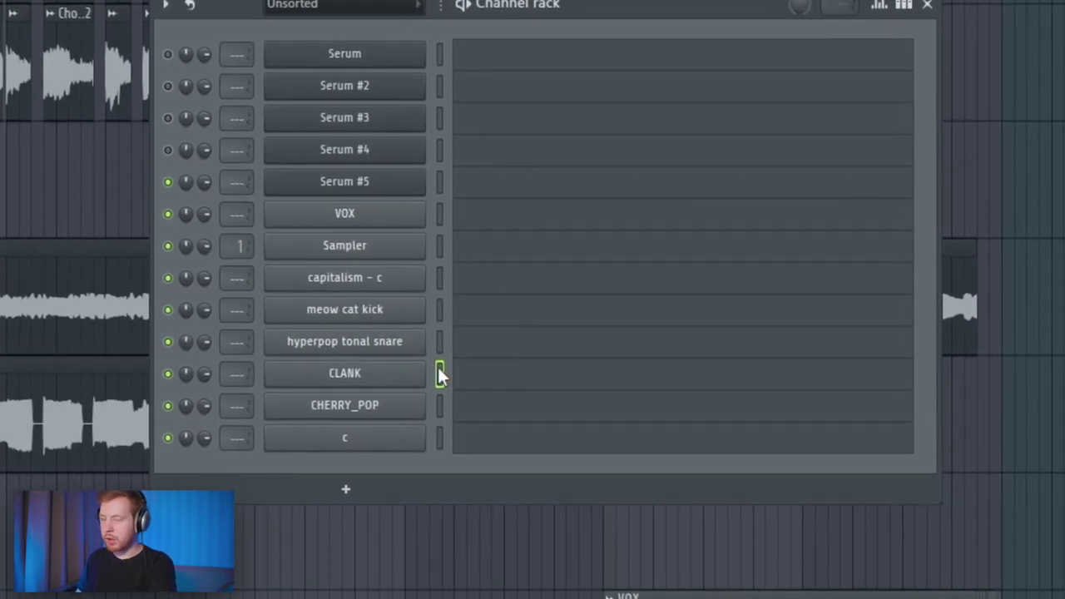
pyautogui.click(401, 376)
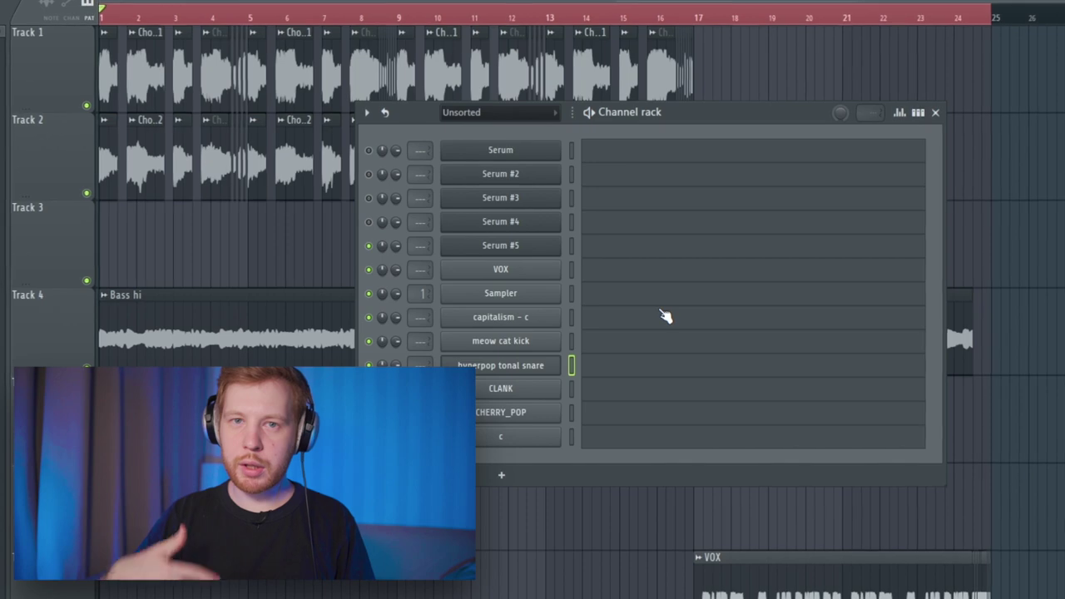
pyautogui.press('space')
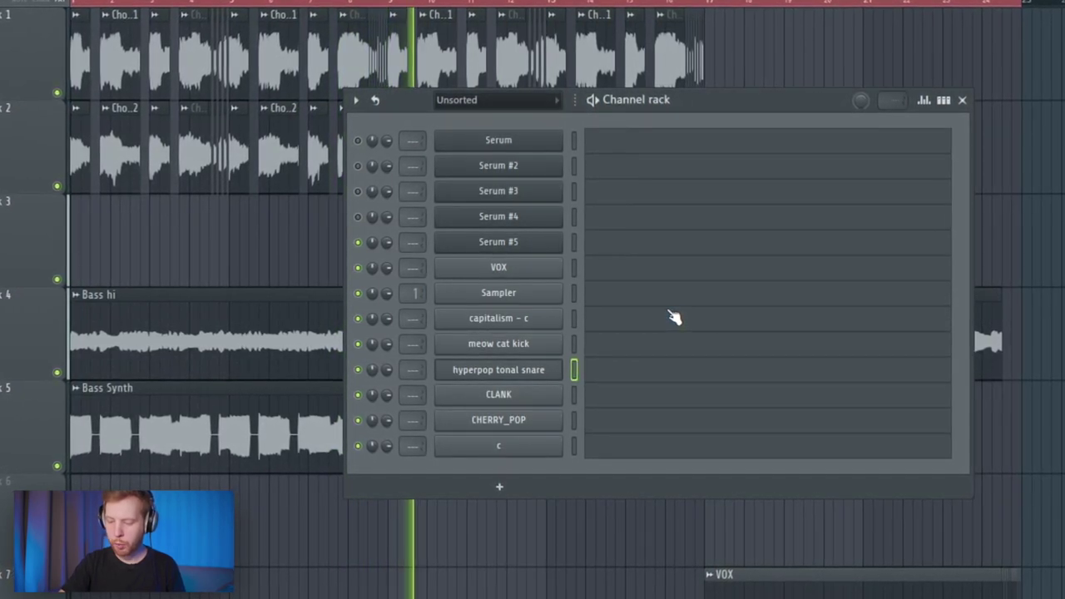
pyautogui.press('space')
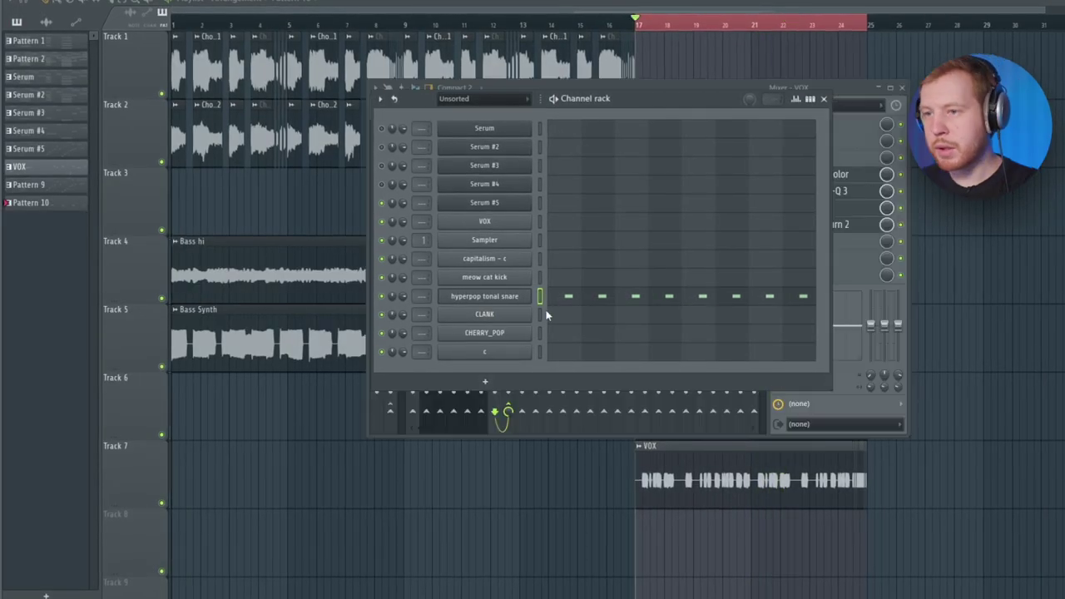
# Step: Copy the hyperpop tonal snare notes to the CLANK channel
pyautogui.click(540, 315)
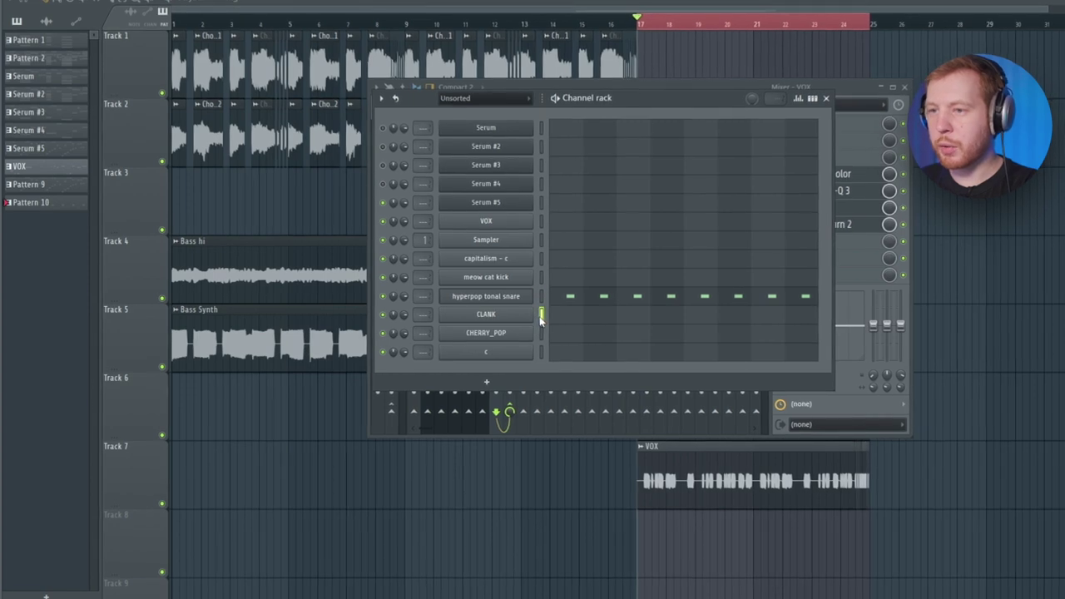
pyautogui.click(541, 297)
pyautogui.hotkey('ctrl', 'c')
pyautogui.click(541, 317)
pyautogui.hotkey('ctrl', 'v')
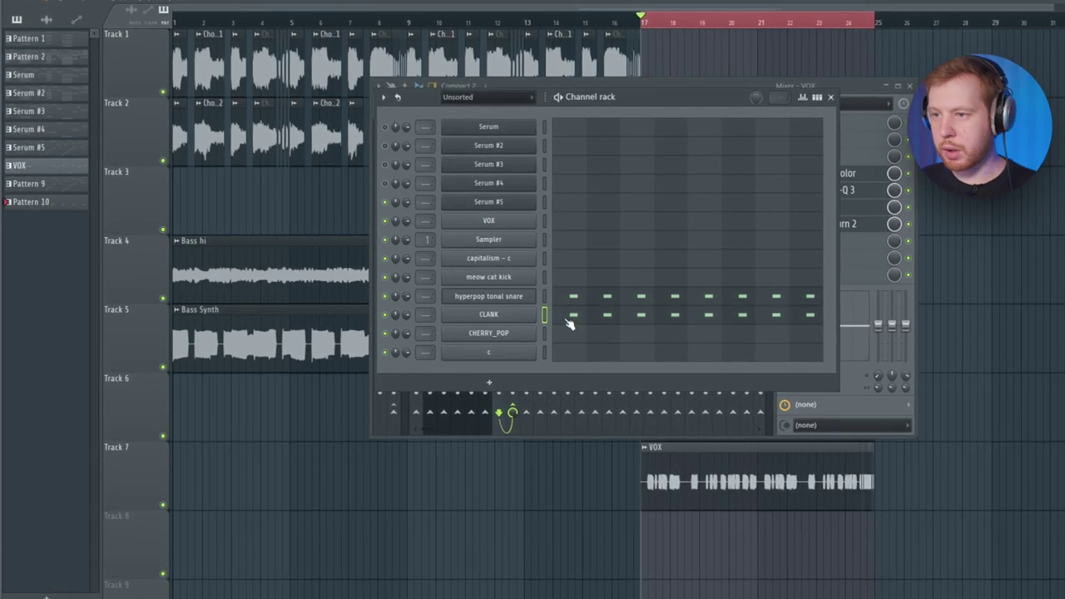
# Step: Inspect the CLANK notes in the piano roll and listen to the pattern
pyautogui.press('F7')
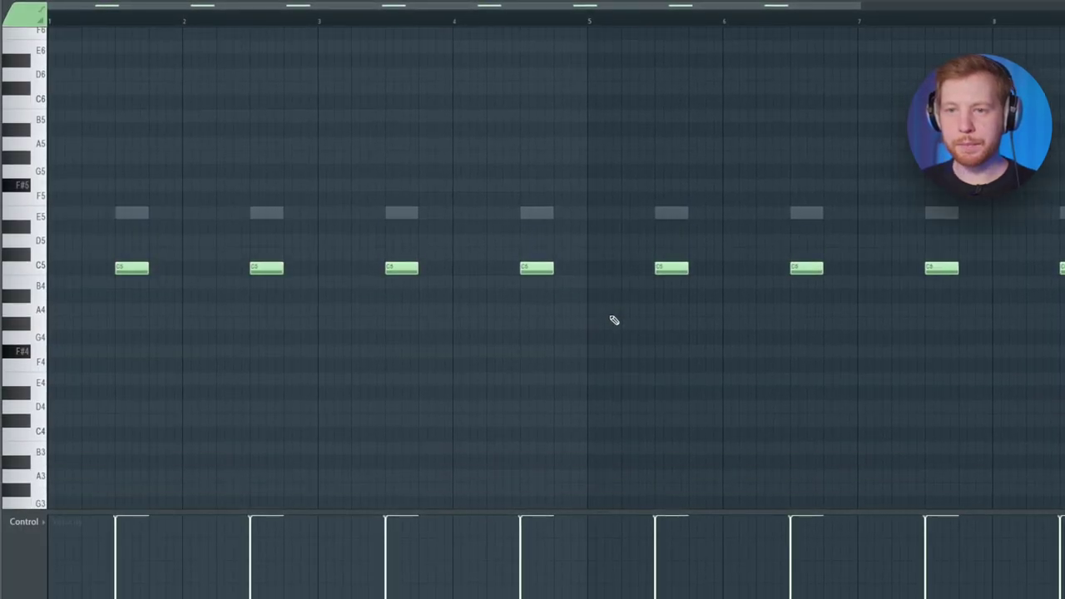
pyautogui.press('space')
pyautogui.moveTo(1064, 220); pyautogui.dragTo(93, 371)
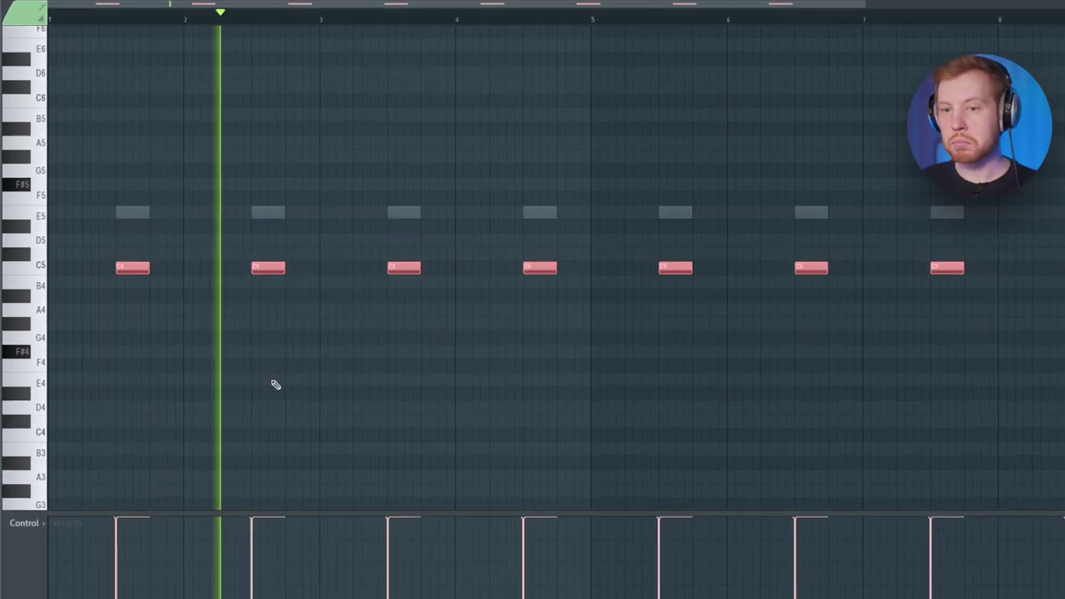
pyautogui.press('space')
pyautogui.press('F6')
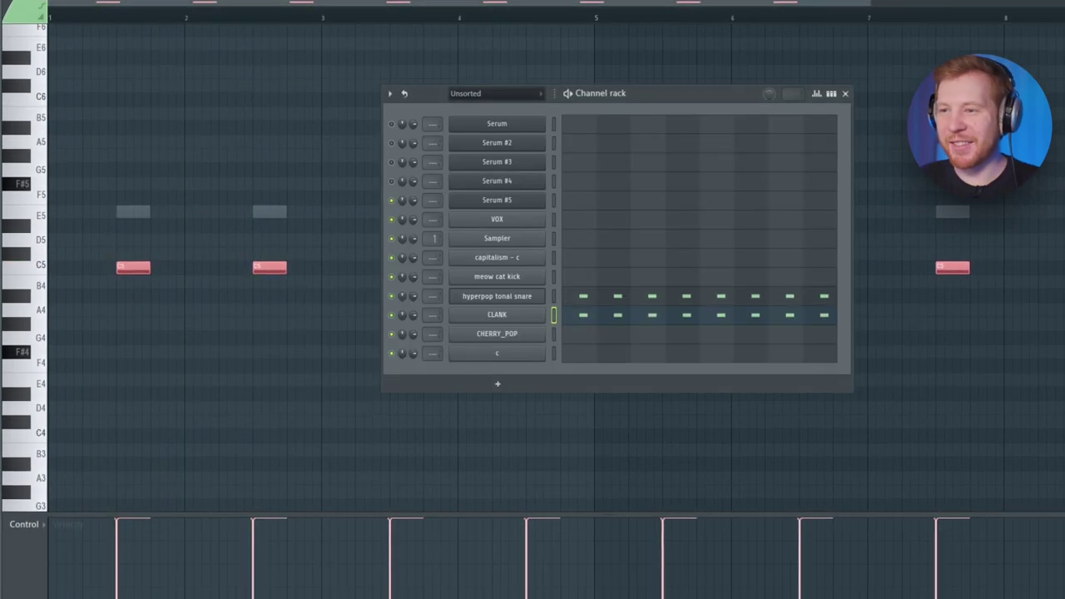
pyautogui.press('space')
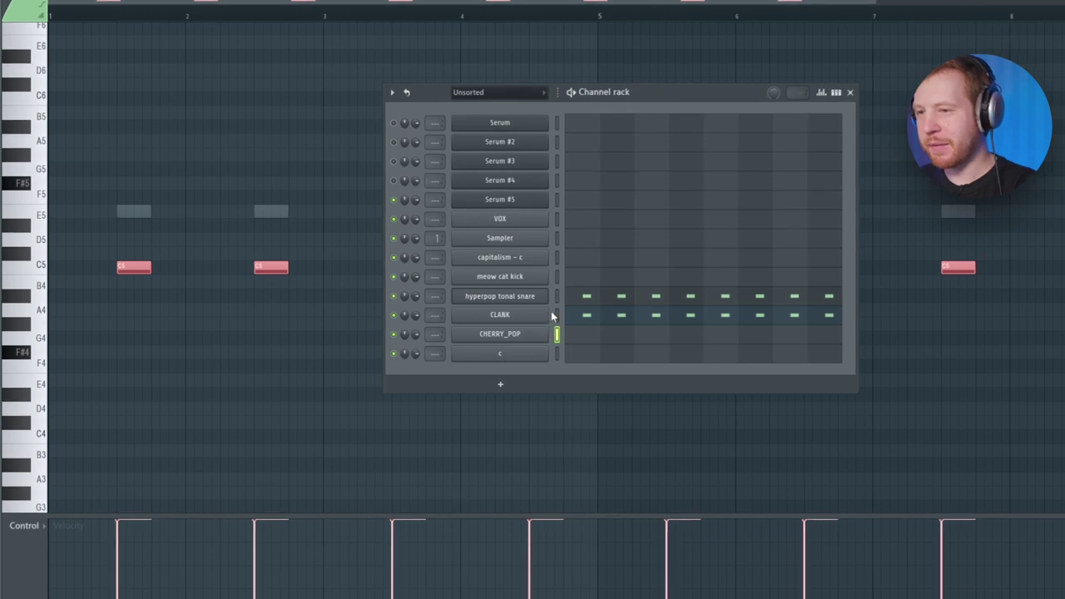
# Step: Fill the CHERRY_POP channel's piano roll with continuous half-beat C5 notes of alternating velocity across the eight bars
pyautogui.click(540, 338)
pyautogui.click(81, 264)
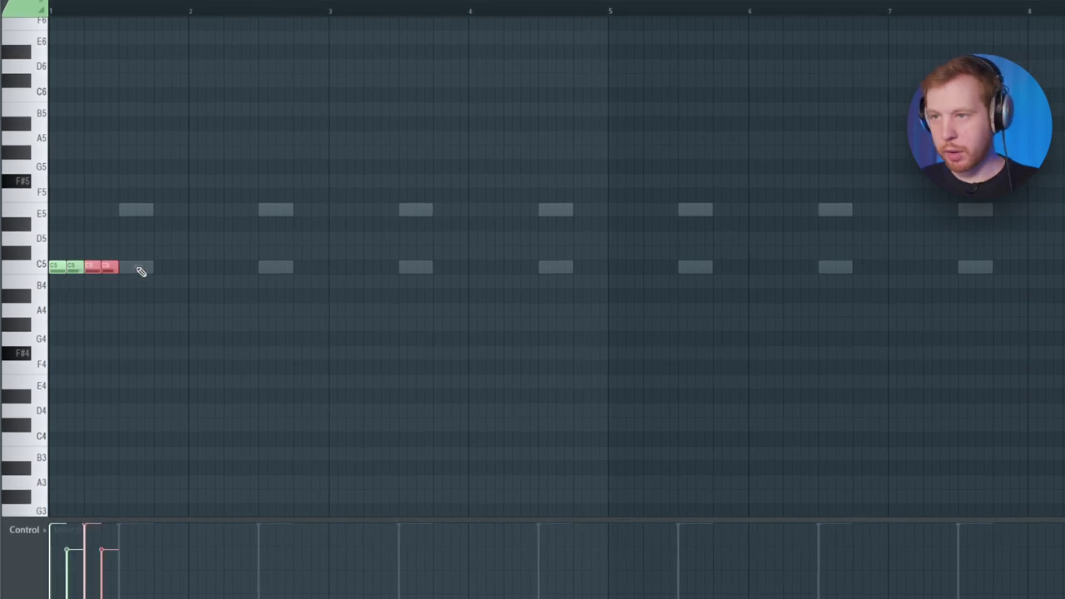
pyautogui.moveTo(141, 270); pyautogui.dragTo(1059, 266)
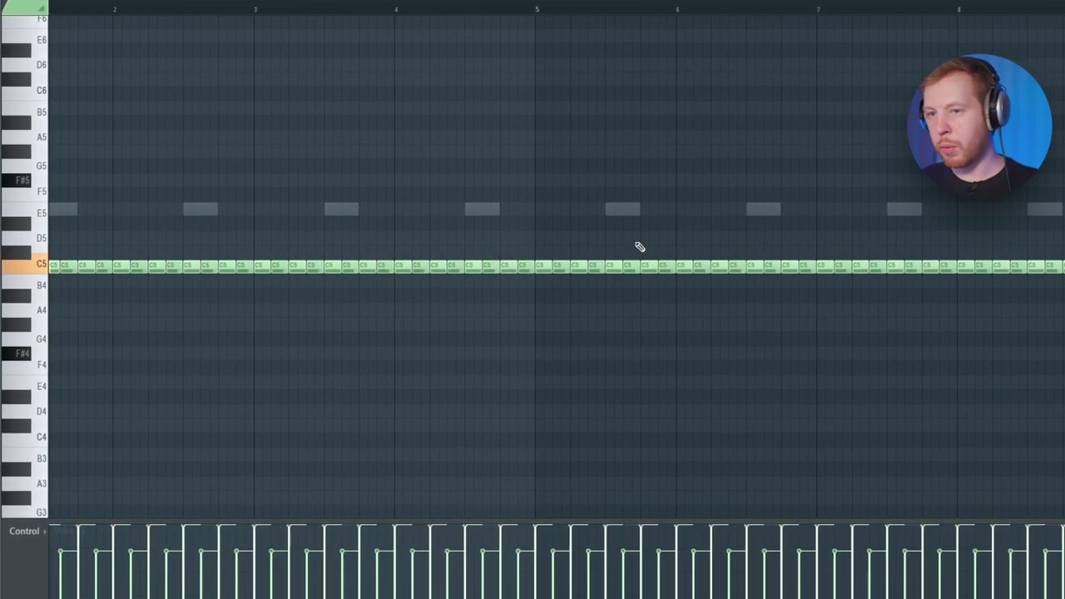
pyautogui.press('space')
pyautogui.hotkey('ctrl', 'a')
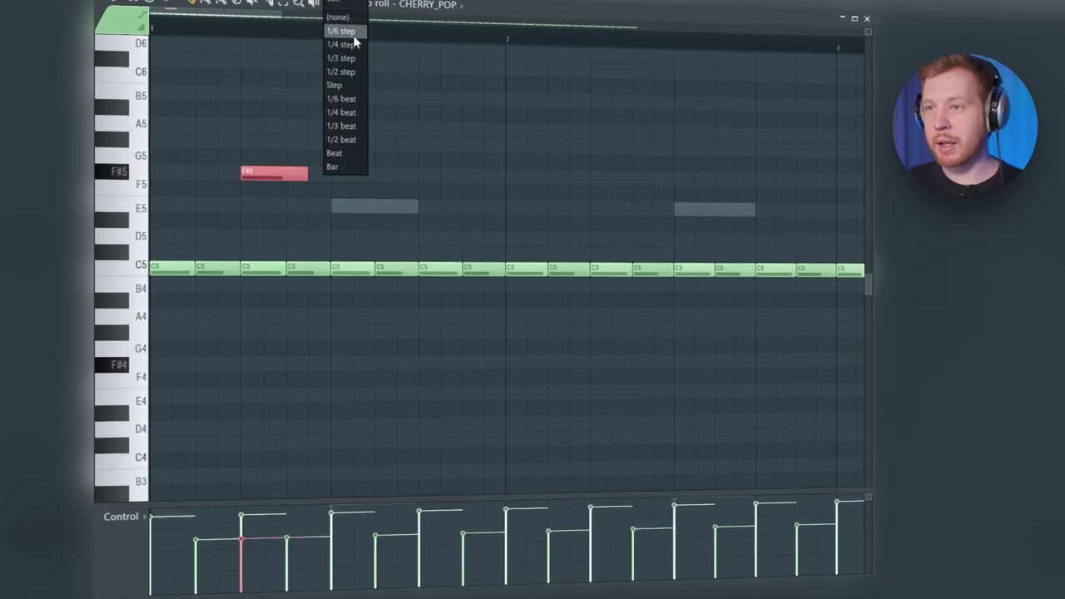
# Step: Divide the F#5 CHERRY_POP note in bar 1 into a roll of very short slices with steadily falling velocity
pyautogui.click(341, 47)
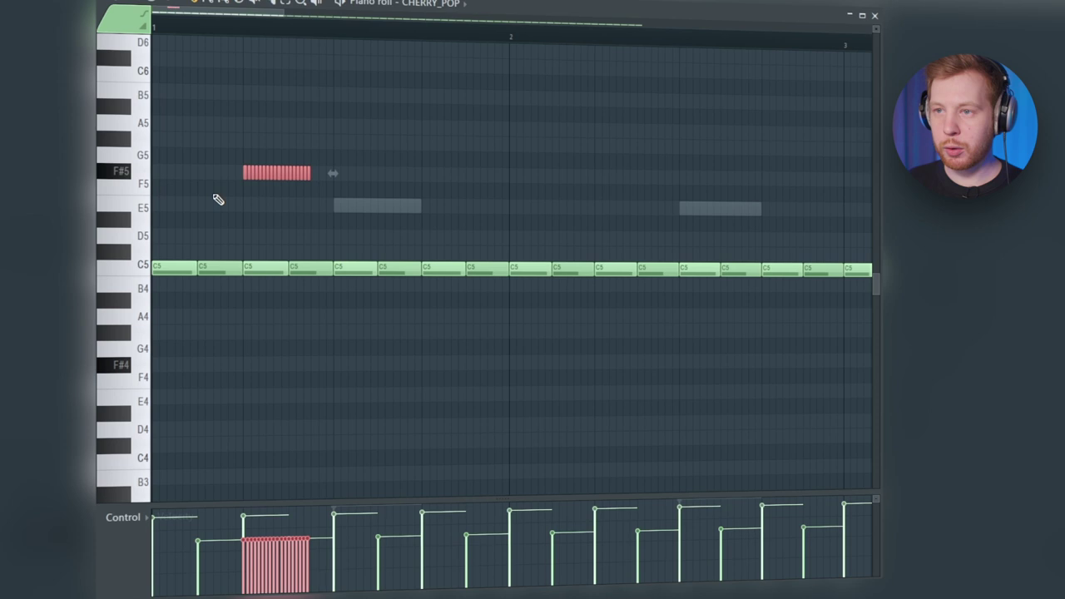
pyautogui.press('space')
pyautogui.press('space')
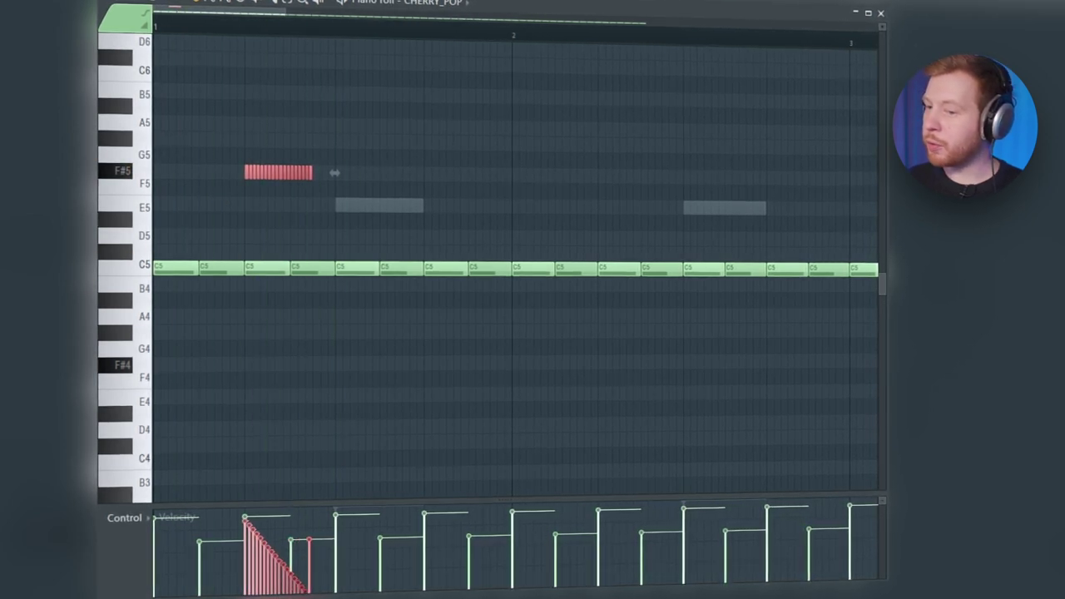
pyautogui.press('space')
# Step: Show the note fine pitch values in an enlarged control area and draw a downward pitch ramp across the F#5 roll
pyautogui.click(132, 555)
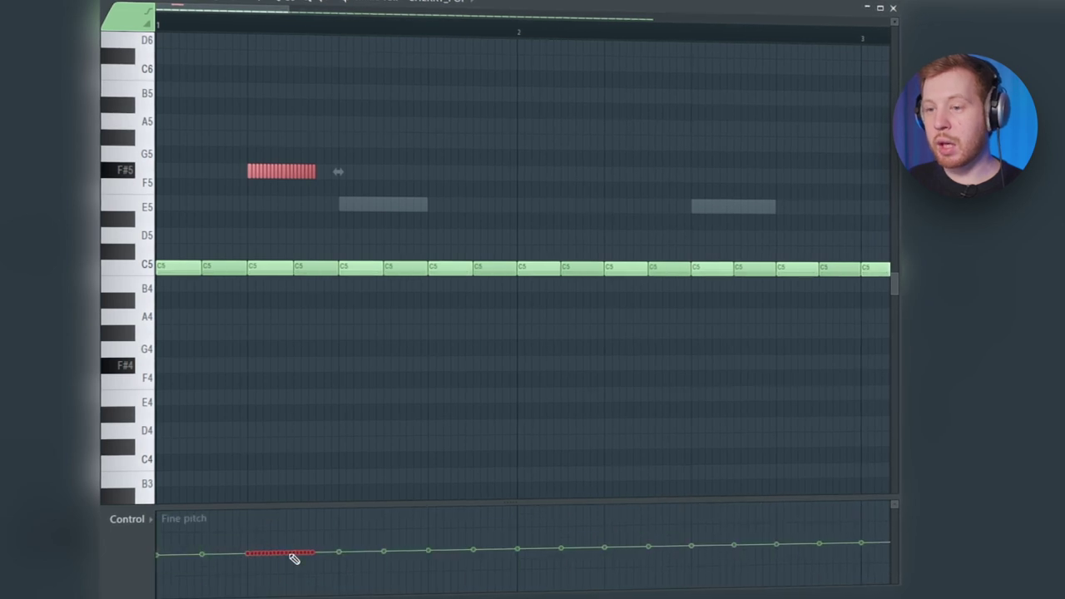
pyautogui.moveTo(304, 503); pyautogui.dragTo(321, 335)
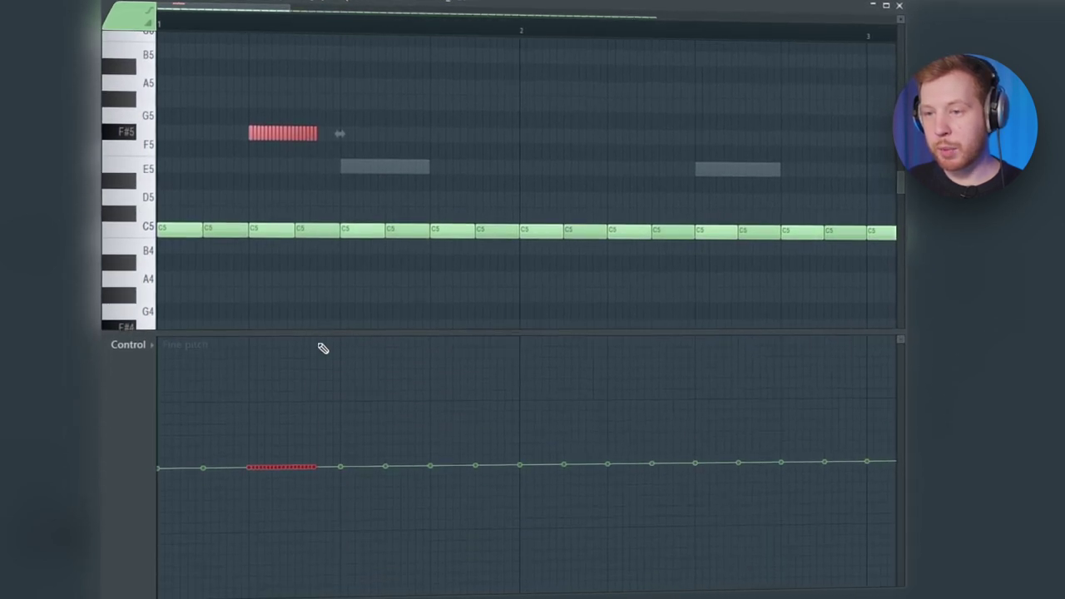
pyautogui.moveTo(268, 416); pyautogui.dragTo(346, 594)
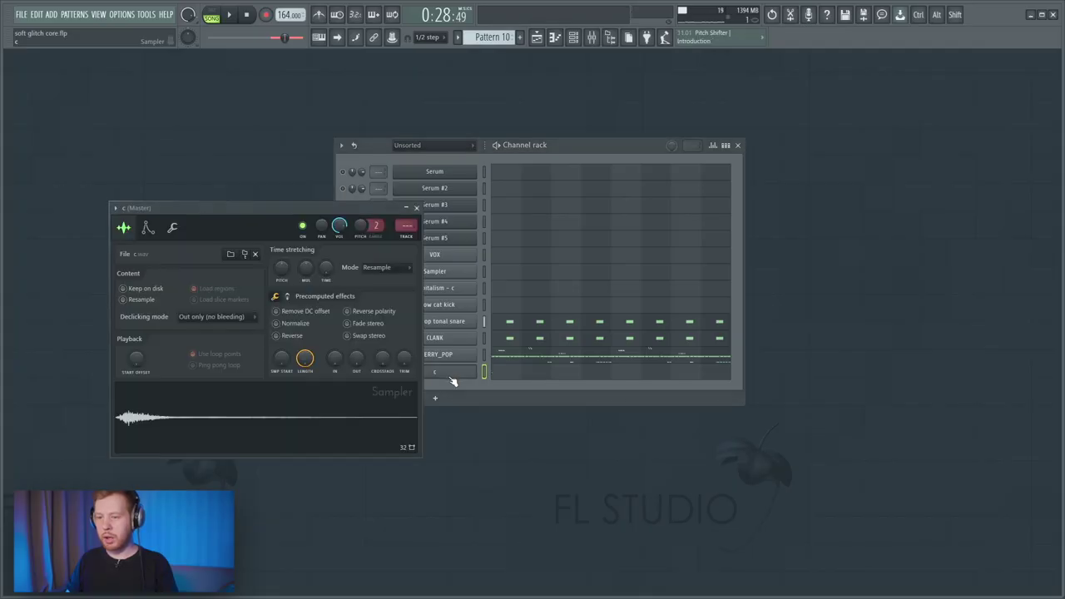
# Step: Normalize the c sample and place a quantized C5 note in bar 1 of its piano roll
pyautogui.moveTo(286, 318); pyautogui.dragTo(287, 293)
pyautogui.click(275, 297)
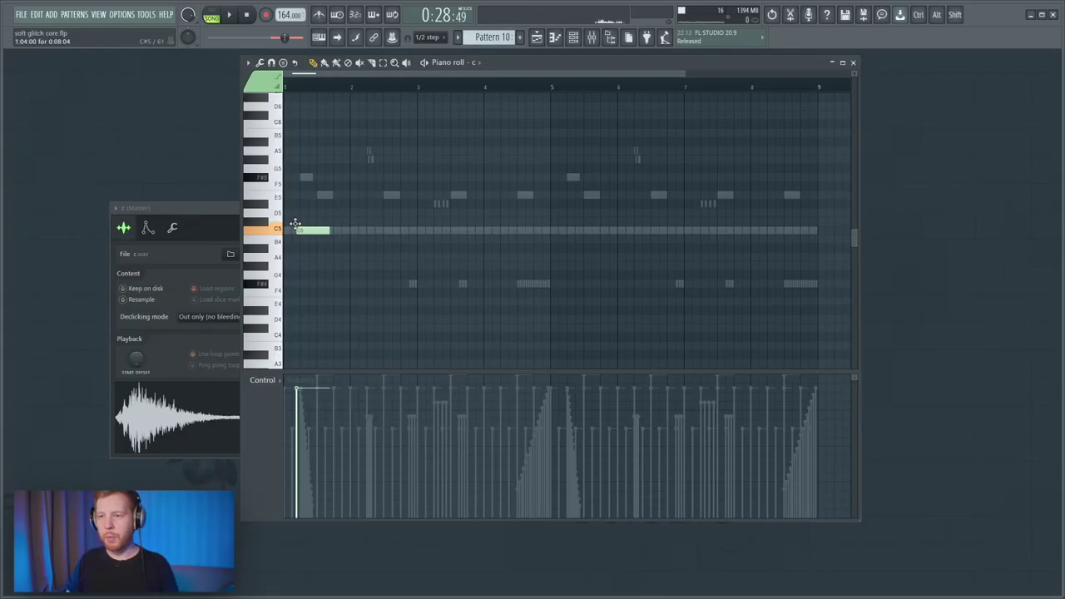
pyautogui.scroll(2, 301, 271)
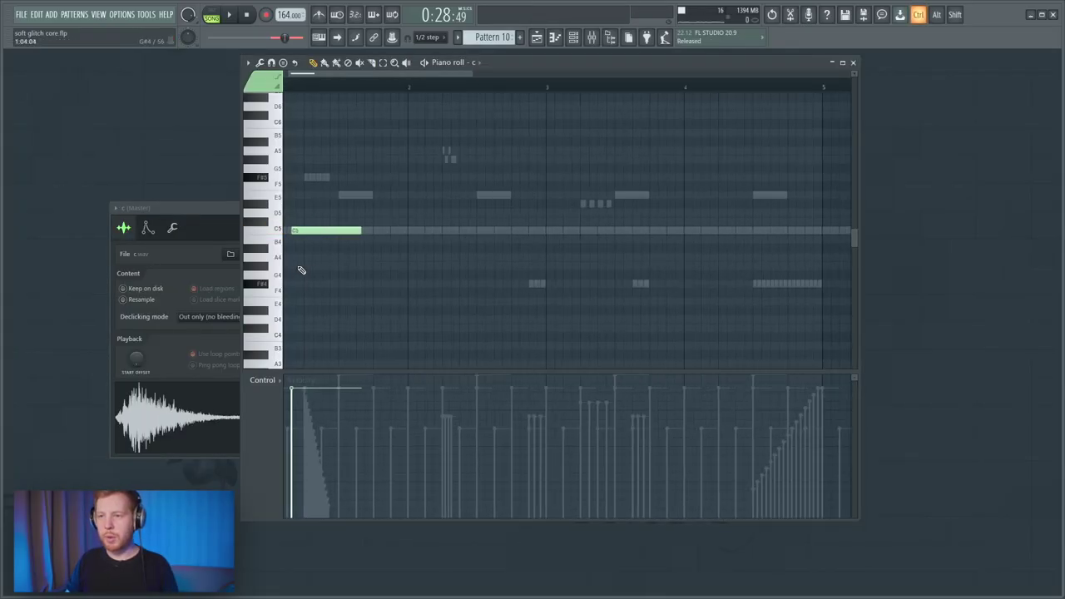
pyautogui.scroll(1, 301, 270)
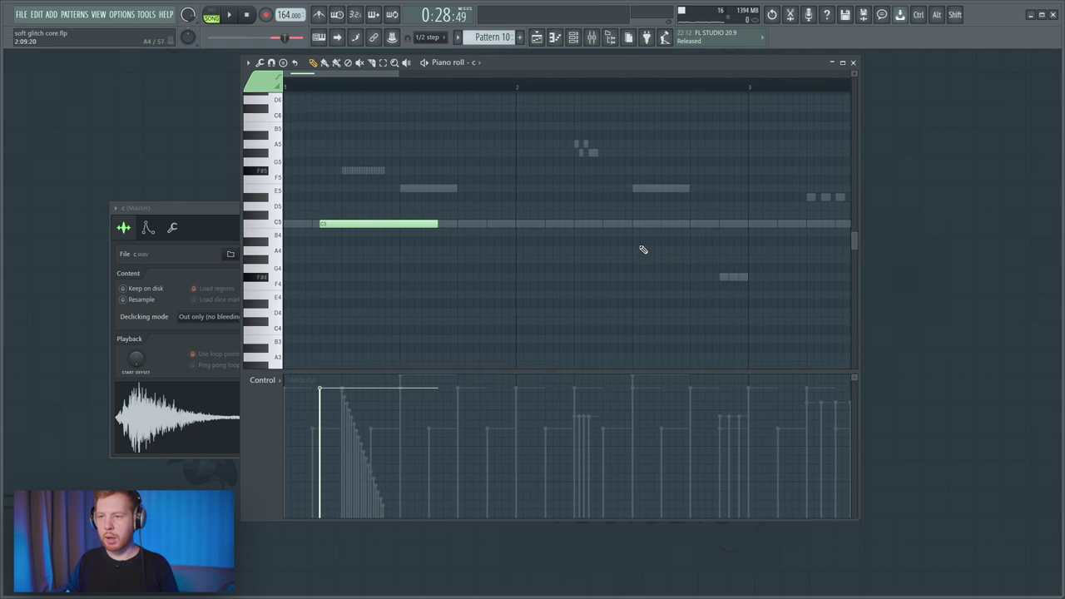
pyautogui.hotkey('ctrl', 'q')
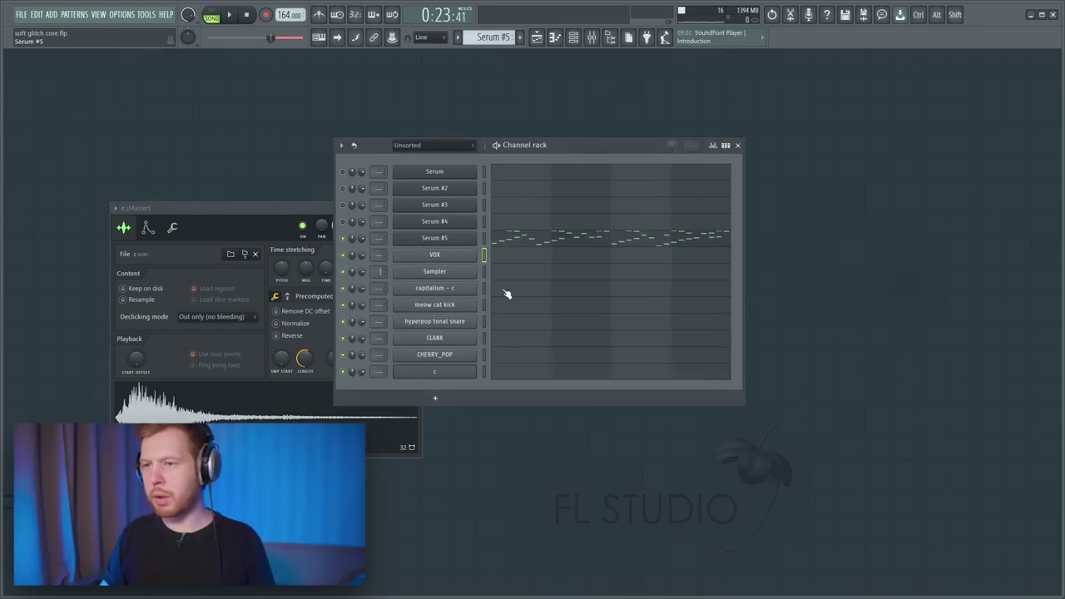
# Step: Lower all the high melody notes in the first four bars by two octaves
pyautogui.press('KP_Add')
pyautogui.press('KP_Add')
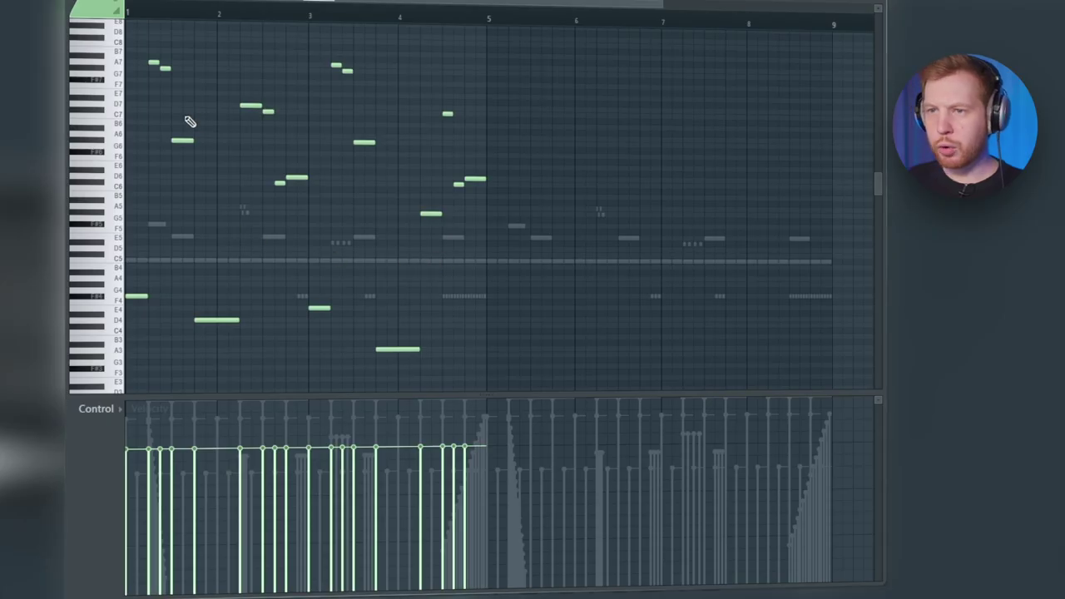
pyautogui.moveTo(143, 42); pyautogui.dragTo(614, 226)
pyautogui.hotkey('ctrl', 'Down')
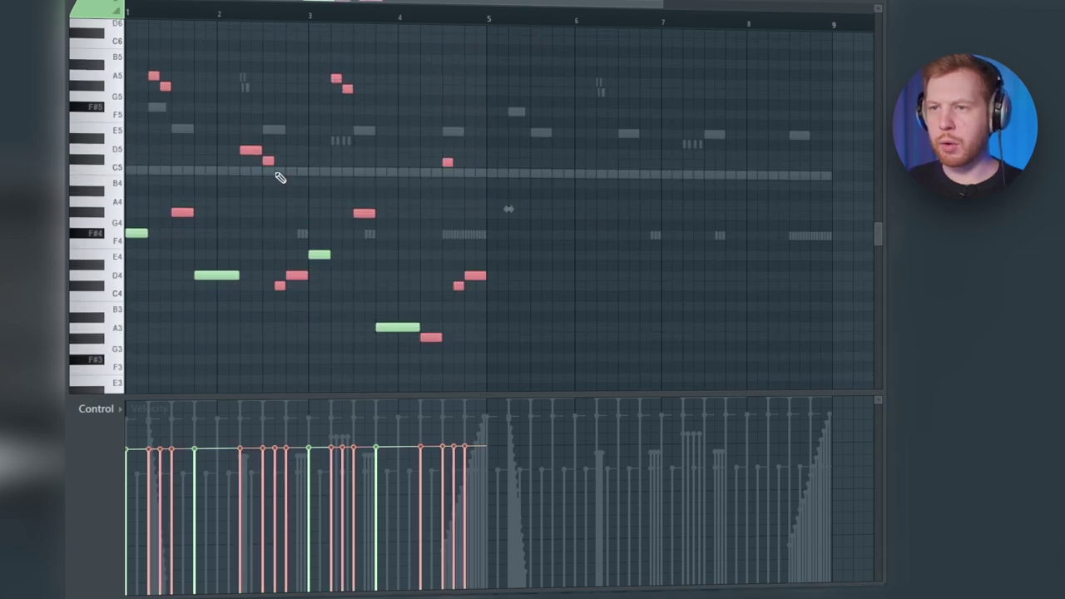
# Step: Lower the high note pairs in bars 1 and 3 by one octave and repeat the four-bar melody in bars 5–8
pyautogui.moveTo(144, 70); pyautogui.dragTo(191, 103)
pyautogui.moveTo(309, 33); pyautogui.dragTo(393, 112)
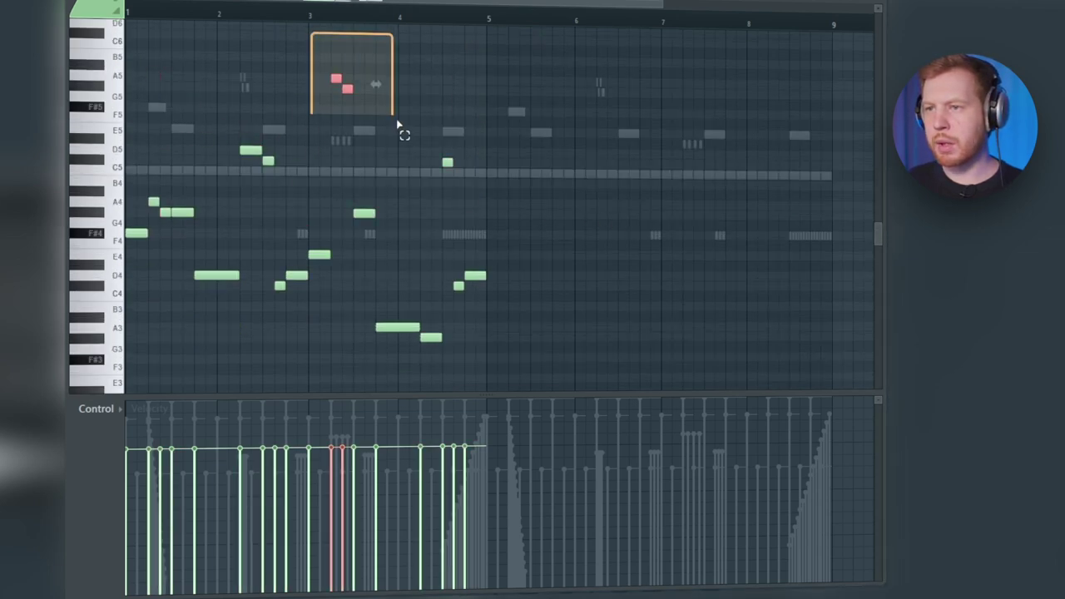
pyautogui.hotkey('ctrl', 'Down')
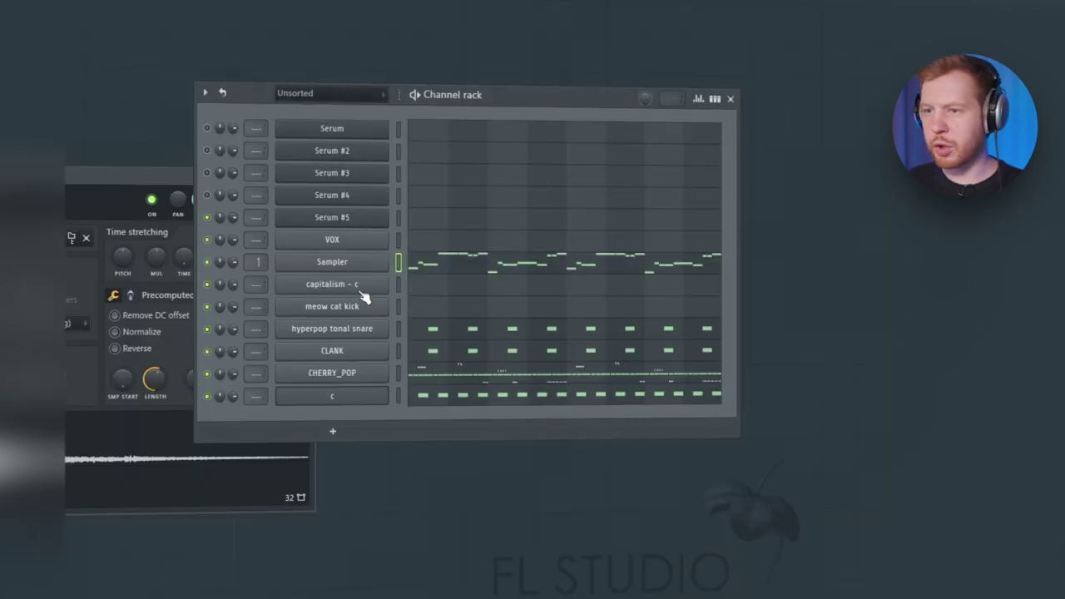
# Step: Program the capitalism - c bass line with F#5 in bar 1, a long D5 into bar 2, another D5, and two short E5 notes in bar 3
pyautogui.click(363, 287)
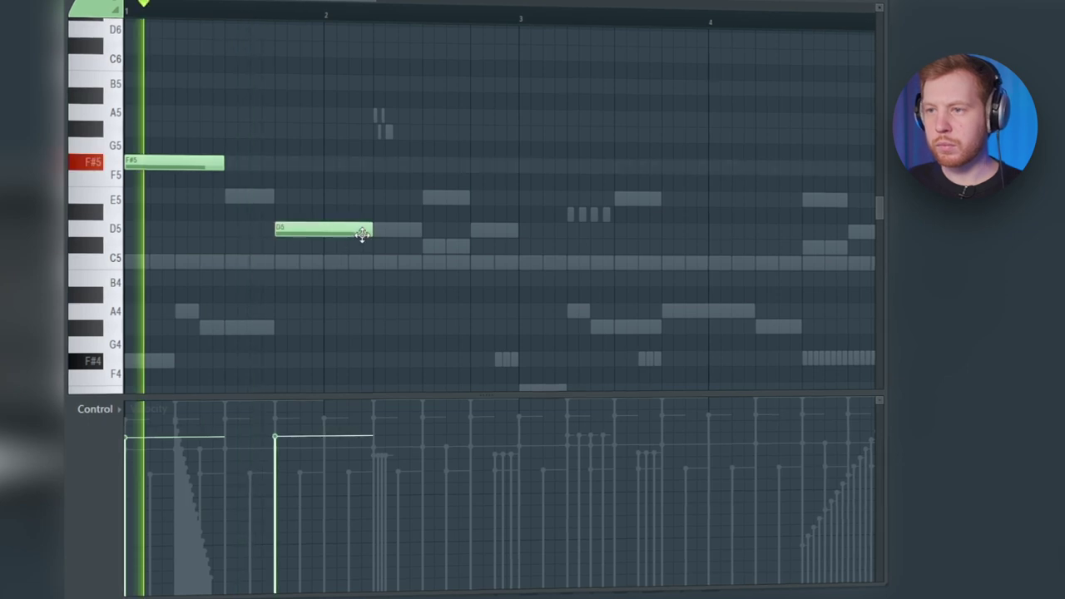
pyautogui.moveTo(362, 234); pyautogui.dragTo(478, 240)
pyautogui.click(502, 228)
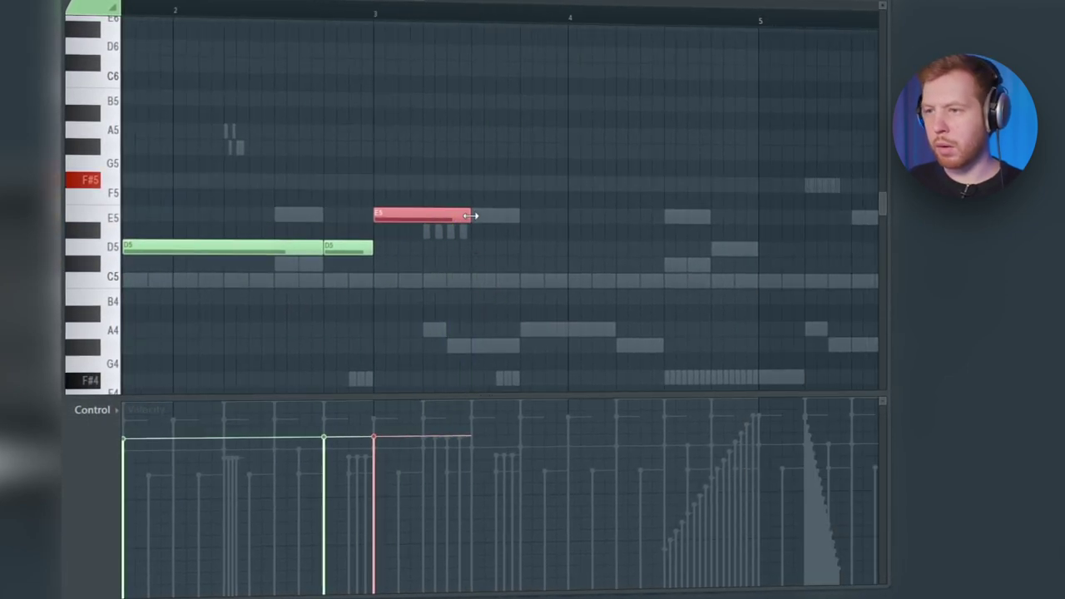
pyautogui.moveTo(466, 218); pyautogui.dragTo(452, 218)
pyautogui.moveTo(517, 217); pyautogui.dragTo(471, 216)
pyautogui.press('space')
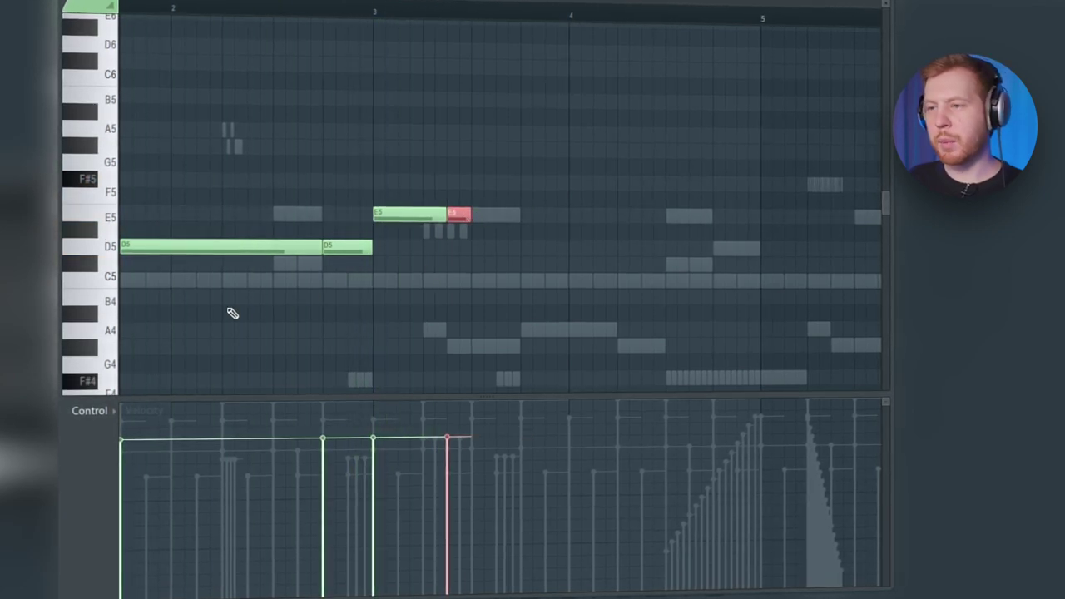
# Step: Complete the bass line with A5, G#5, D6 and D5 notes through bar 4, and duplicate the phrase to bars 5–8
pyautogui.moveTo(233, 314); pyautogui.dragTo(557, 245)
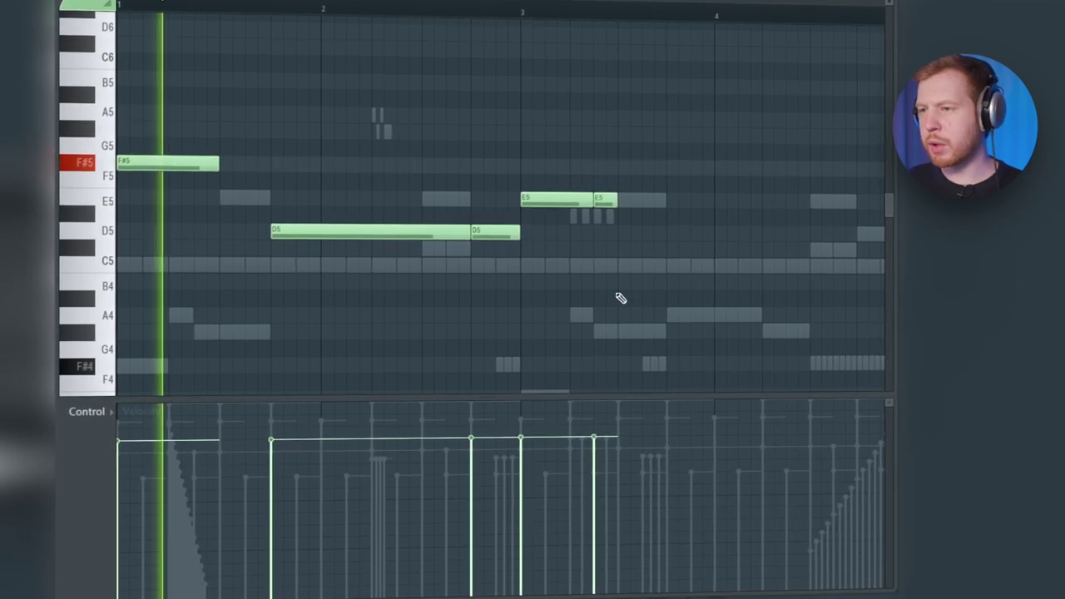
pyautogui.moveTo(617, 293); pyautogui.dragTo(469, 210)
pyautogui.moveTo(500, 59); pyautogui.dragTo(740, 314)
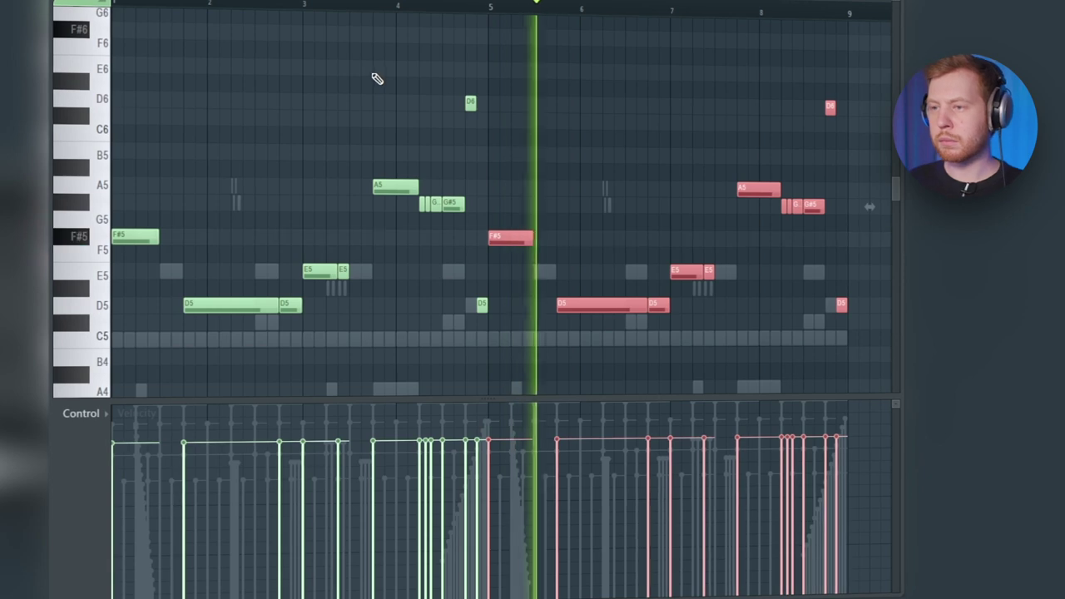
pyautogui.keyDown('ctrl'); pyautogui.click(614, 164); pyautogui.keyUp('ctrl')
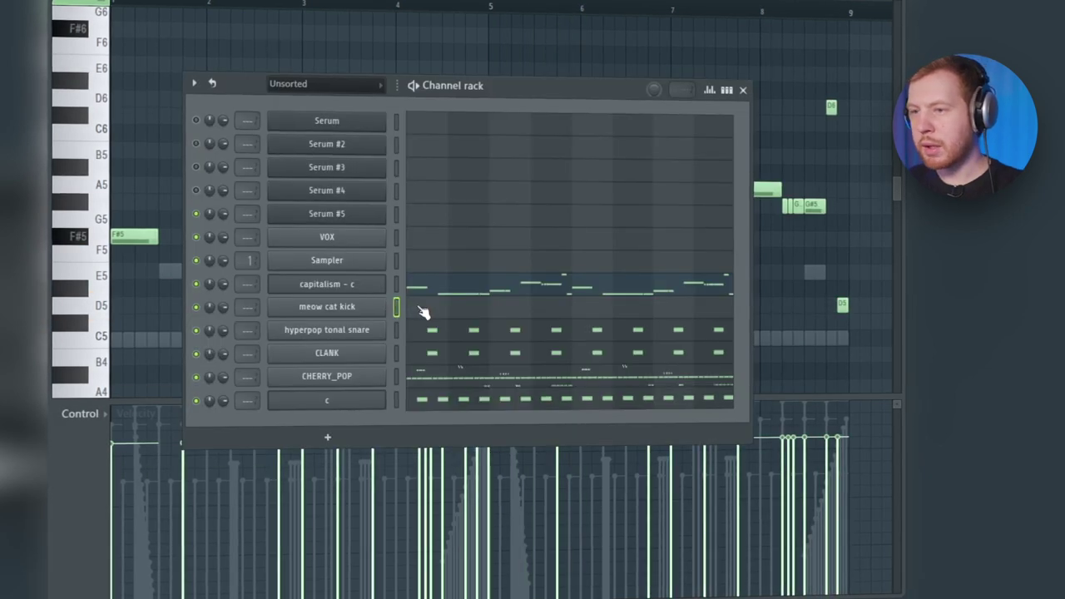
# Step: Place two C5 meow cat kick notes in bar 1, on beat 1 and halfway between beats 2 and 3
pyautogui.click(406, 311)
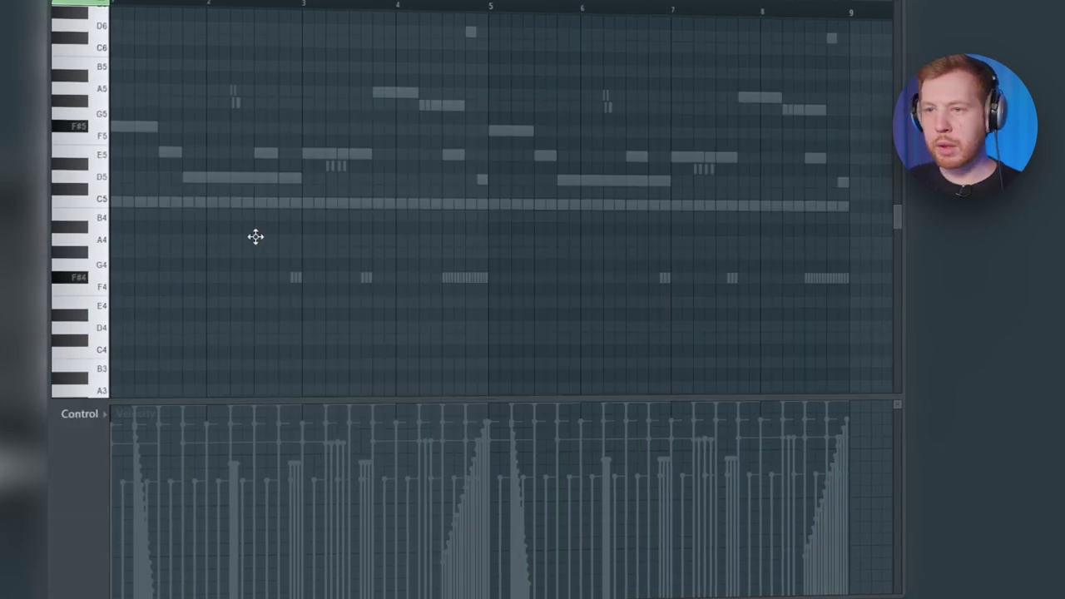
pyautogui.hotkey('ctrl', 'a')
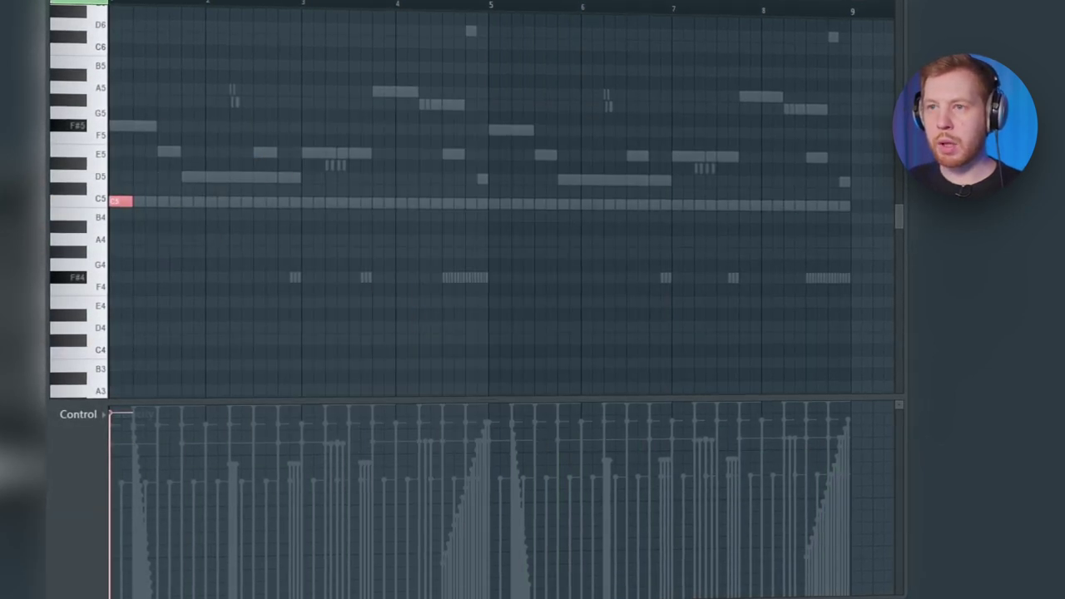
pyautogui.scroll(3, 179, 212)
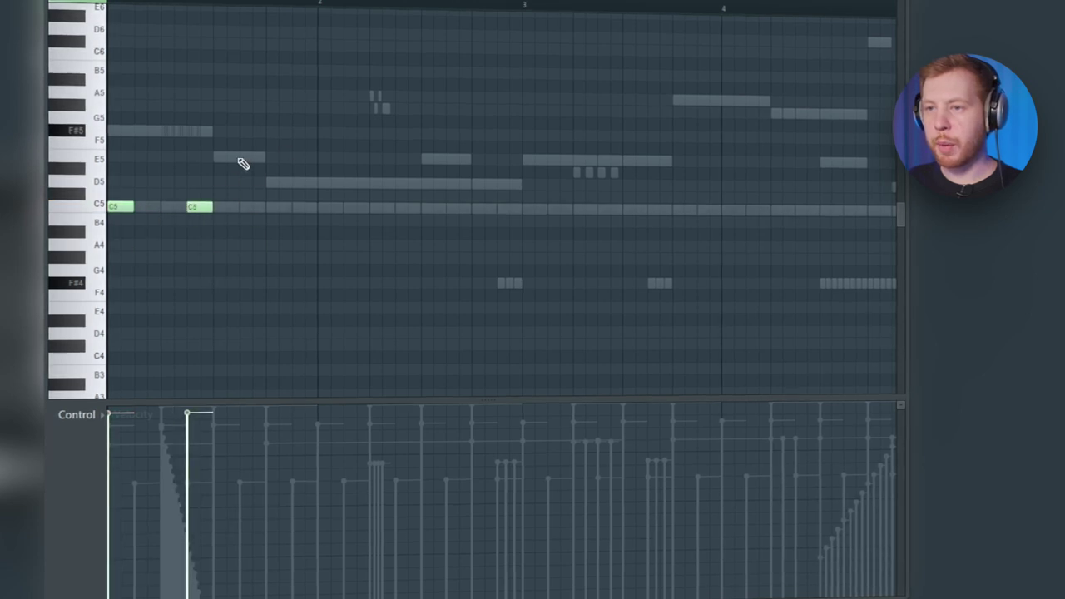
pyautogui.moveTo(238, 160)
pyautogui.mouseDown()
pyautogui.moveTo(207, 286)
pyautogui.moveTo(220, 233)
pyautogui.mouseUp()
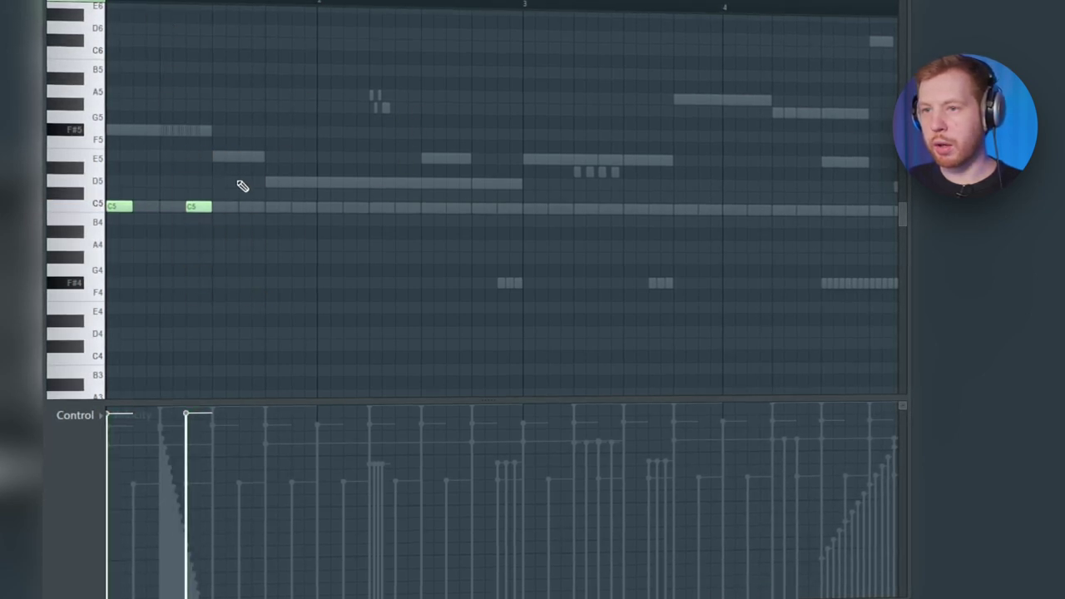
pyautogui.moveTo(275, 137); pyautogui.dragTo(116, 251)
pyautogui.moveTo(518, 145); pyautogui.dragTo(647, 266)
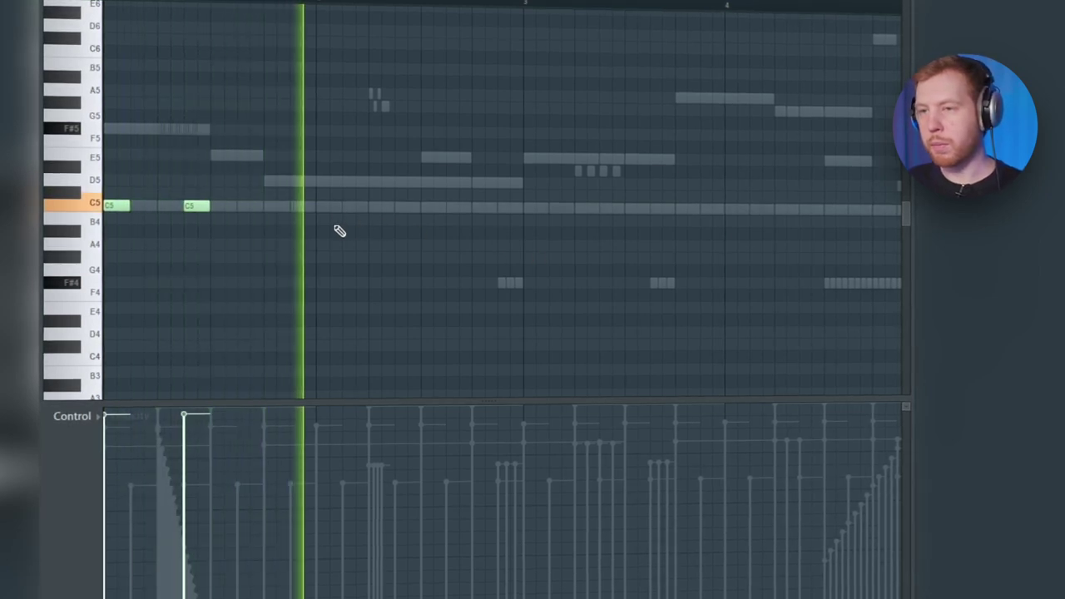
# Step: Add C5 kick notes on beat 4 of bar 1 and in a syncopated pattern through bars 2 to 4
pyautogui.click(277, 205)
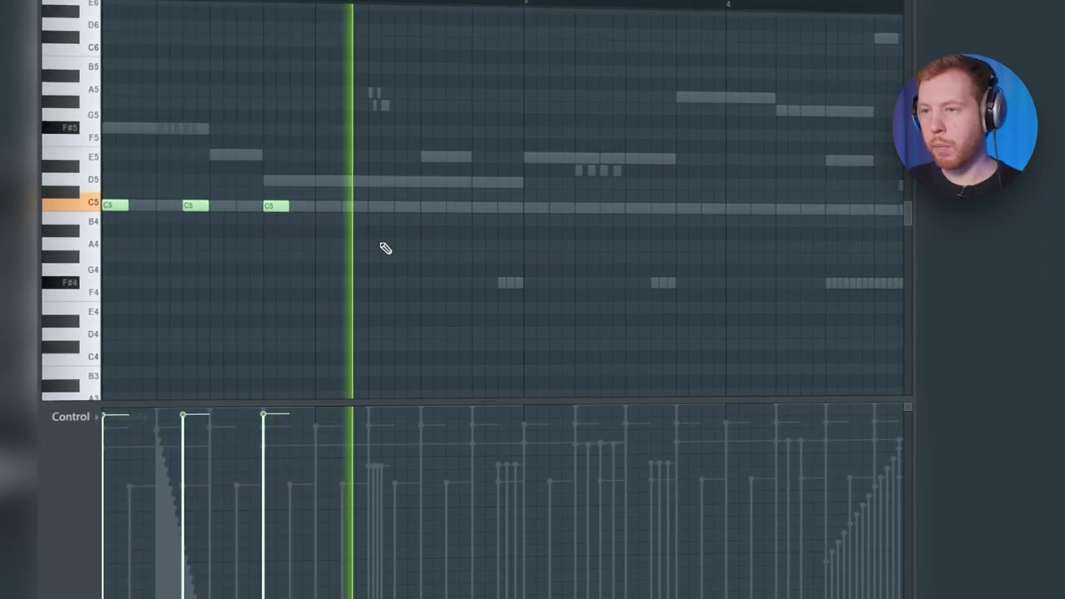
pyautogui.click(455, 206)
pyautogui.click(480, 206)
pyautogui.click(532, 207)
pyautogui.click(600, 207)
pyautogui.click(678, 208)
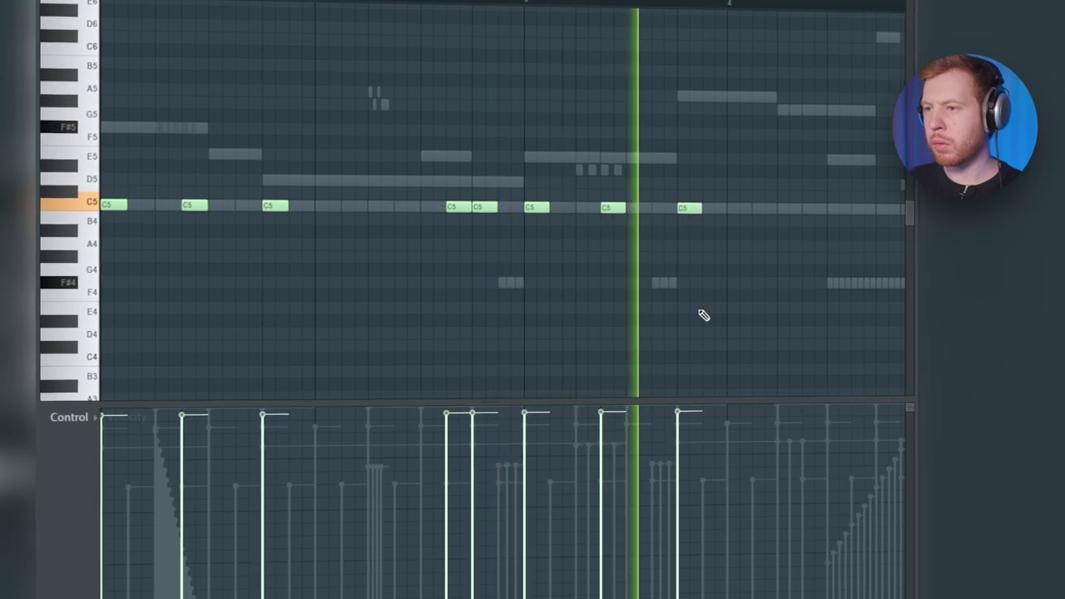
pyautogui.click(626, 205)
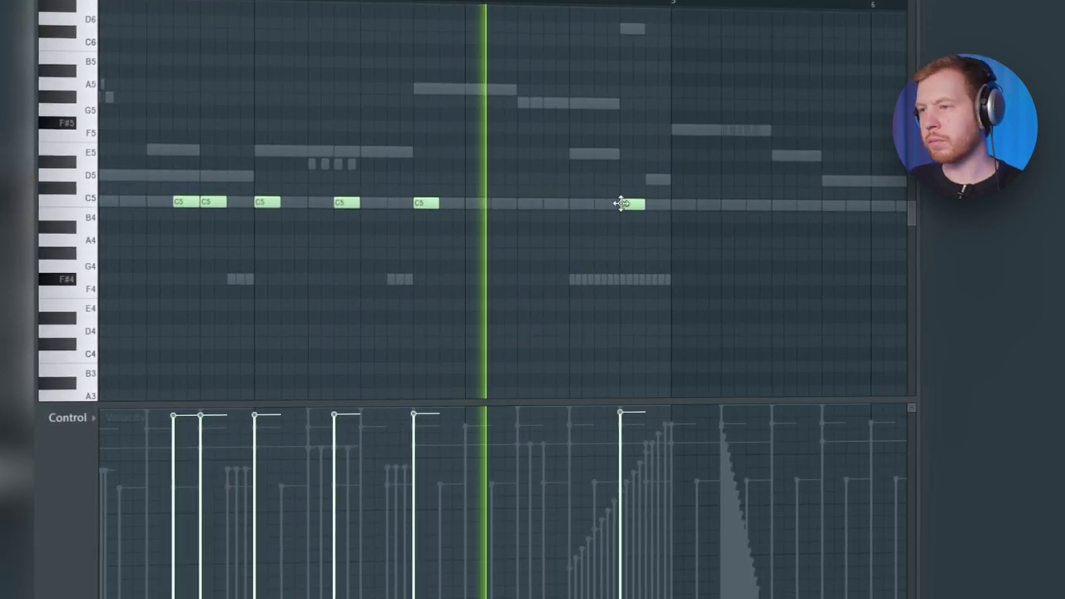
pyautogui.click(657, 206)
pyautogui.press('space')
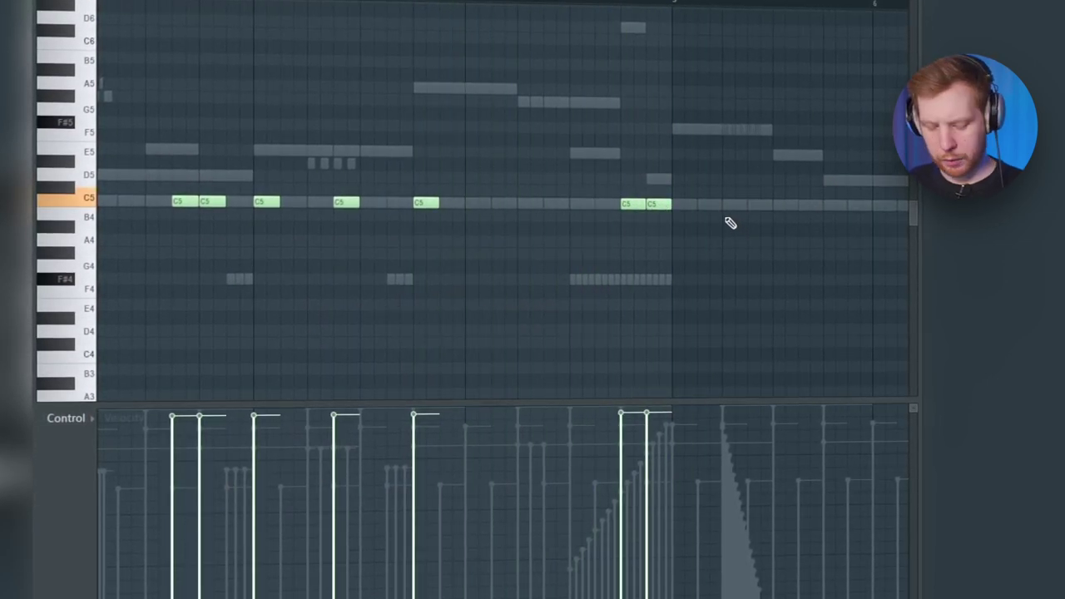
# Step: Duplicate the kick pattern to bars 5–8 and add a run of short C5 notes in bar 8 as a variation
pyautogui.hotkey('ctrl', 'b')
pyautogui.scroll(2, 784, 192)
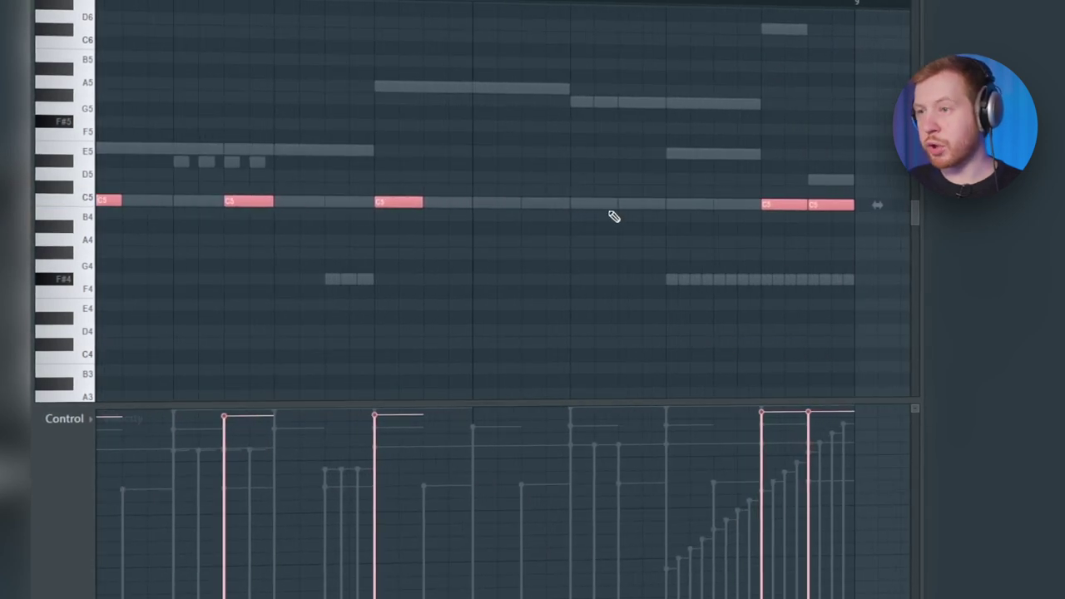
pyautogui.click(573, 203)
pyautogui.moveTo(598, 208); pyautogui.dragTo(592, 206)
pyautogui.click(603, 205)
pyautogui.click(625, 205)
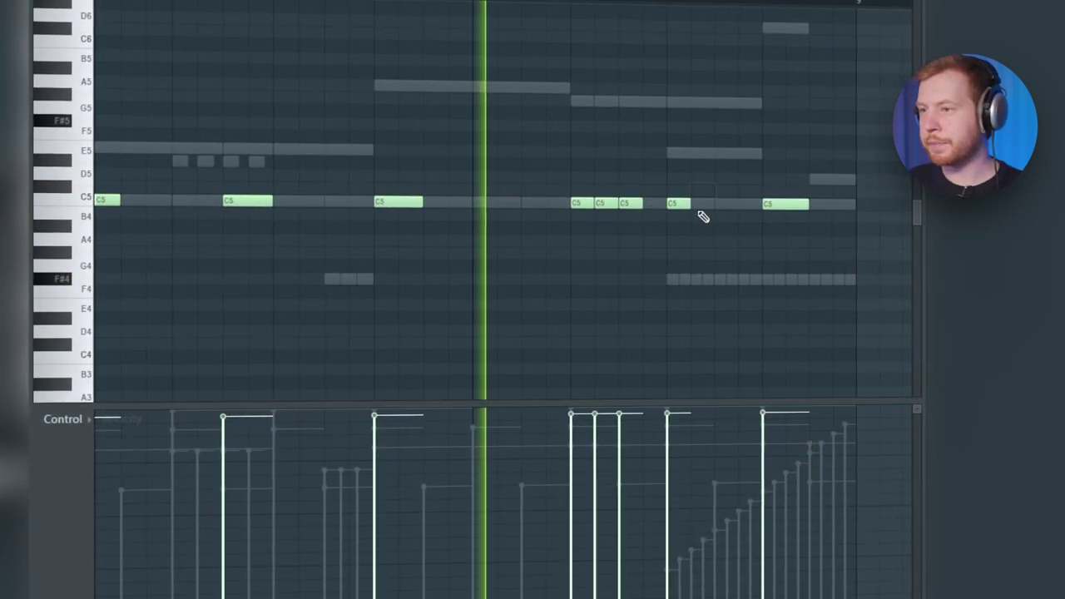
pyautogui.moveTo(689, 207); pyautogui.dragTo(711, 209)
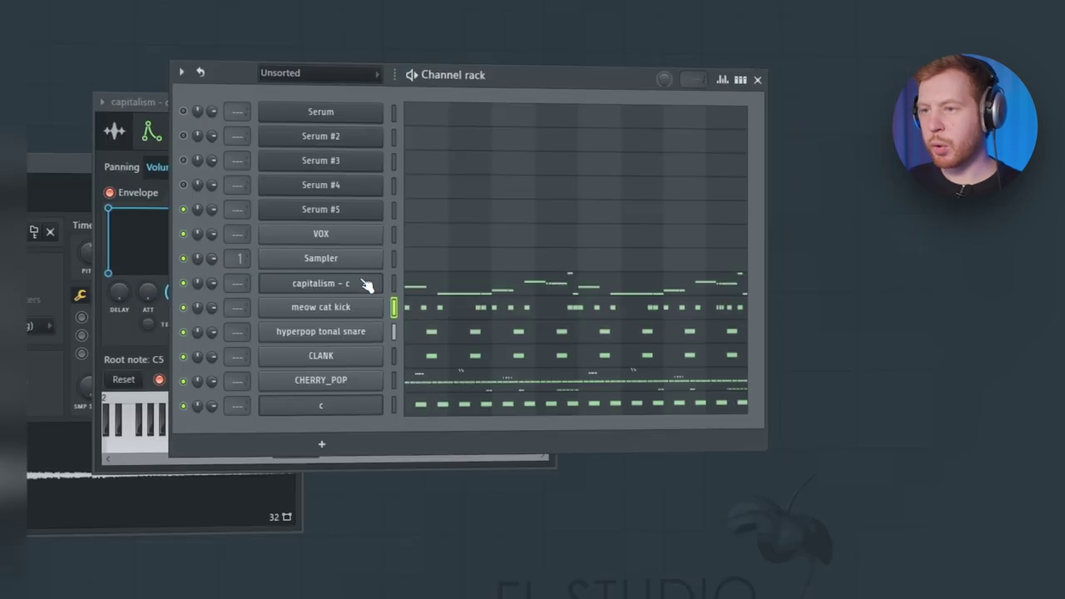
# Step: Rename the drum channels 808, kick, tonal snare, snare, hat and open hat, and route them to mixer tracks 10–15
pyautogui.press('F2')
pyautogui.write('808')
pyautogui.middleClick(336, 334)
pyautogui.write('tonal snare')
pyautogui.middleClick(341, 410)
pyautogui.write('open hat')
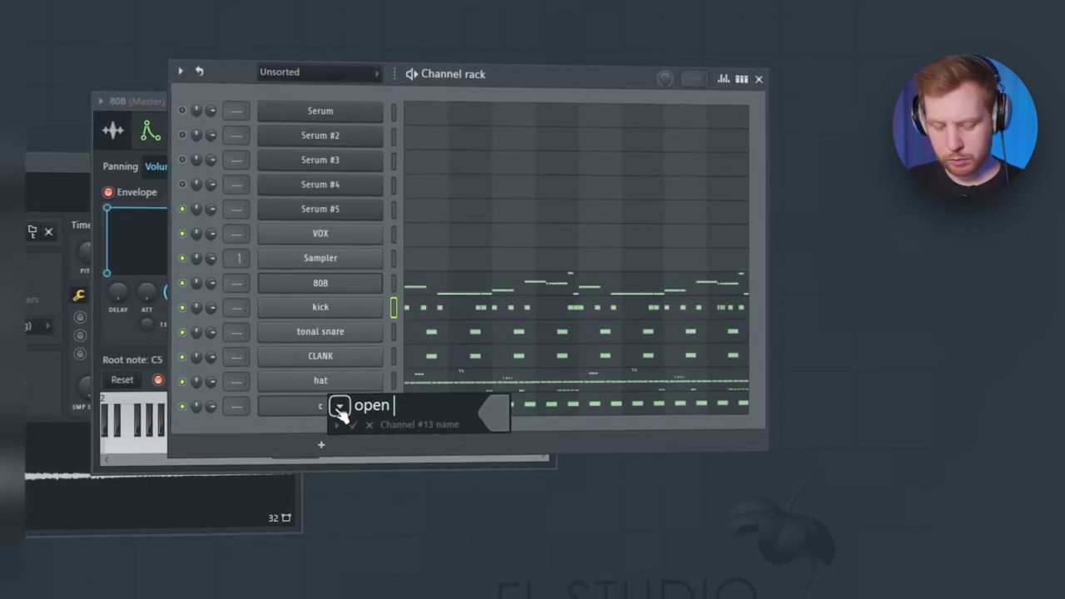
pyautogui.press('Return')
pyautogui.press('F9')
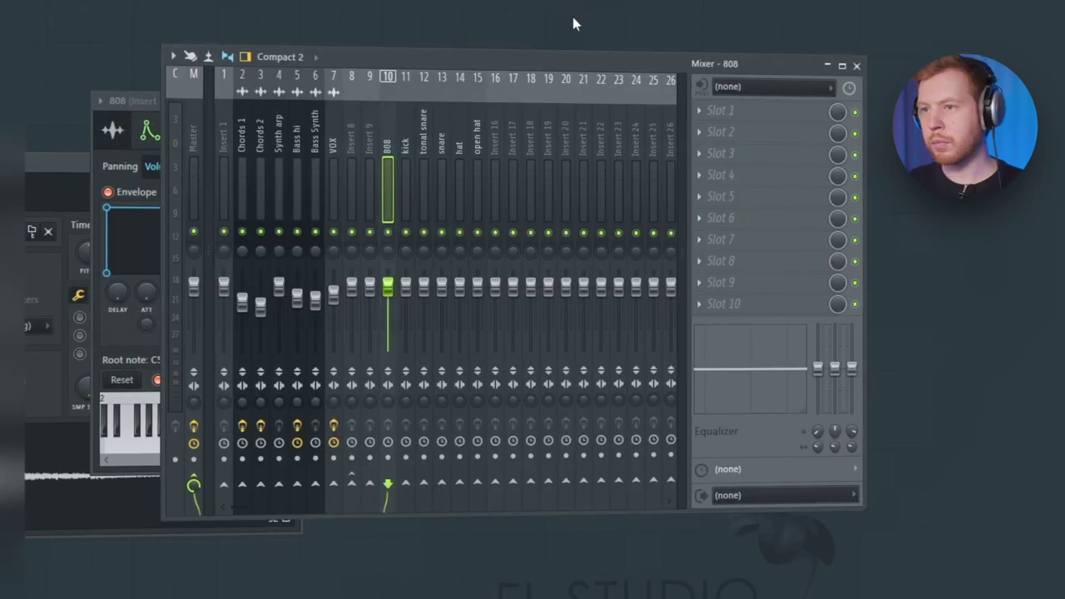
pyautogui.press('space')
# Step: Split the drum pattern by channel and place the six resulting patterns on playlist tracks 6–11 at bar 9
pyautogui.press('F6')
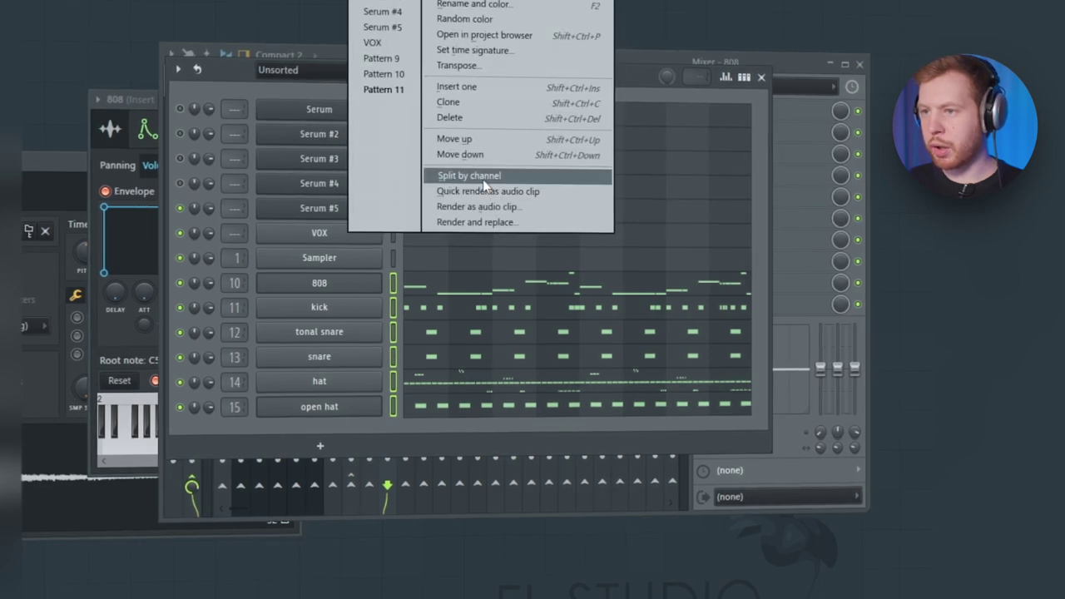
pyautogui.click(483, 179)
pyautogui.rightClick(749, 457)
pyautogui.moveTo(32, 248); pyautogui.dragTo(427, 468)
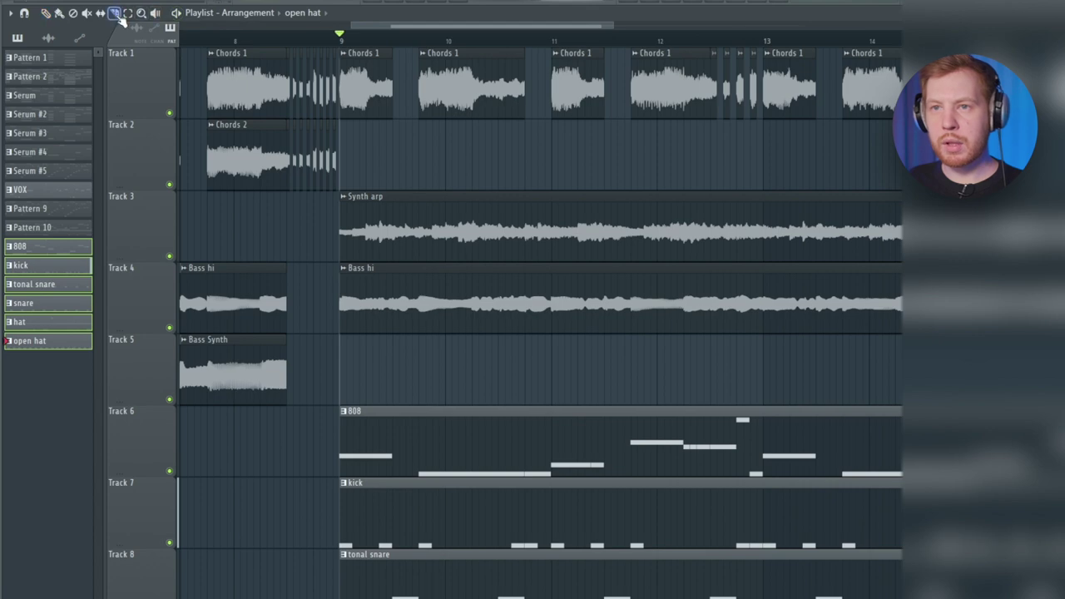
pyautogui.scroll(-3, 559, 207)
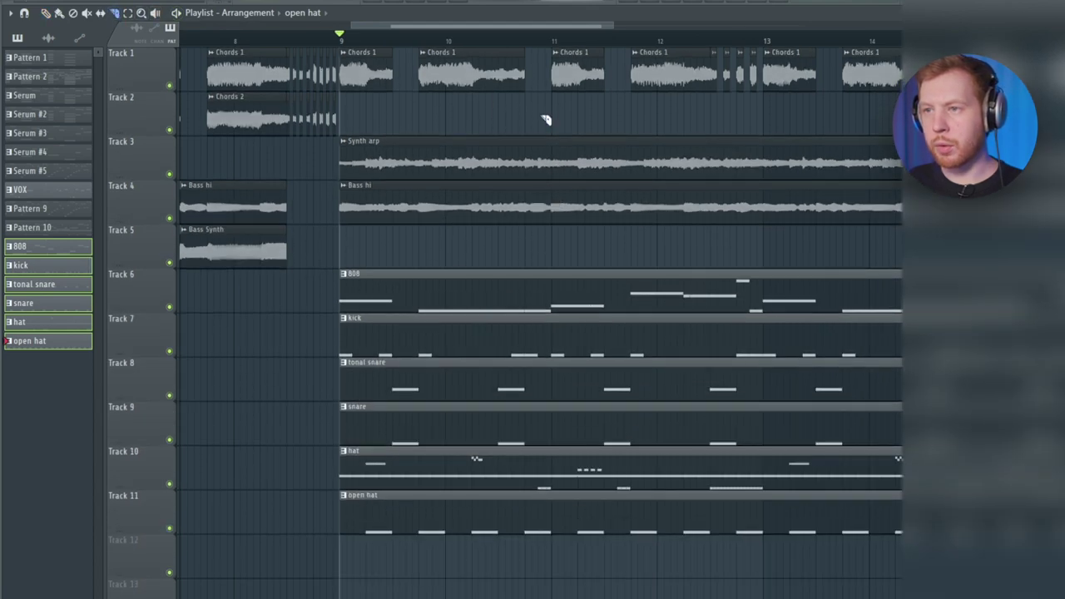
# Step: Cut the synth arp, bass and drum clips on the last beat of bar 10 to leave a short gap before bar 11
pyautogui.moveTo(563, 310); pyautogui.dragTo(557, 142)
pyautogui.press('space')
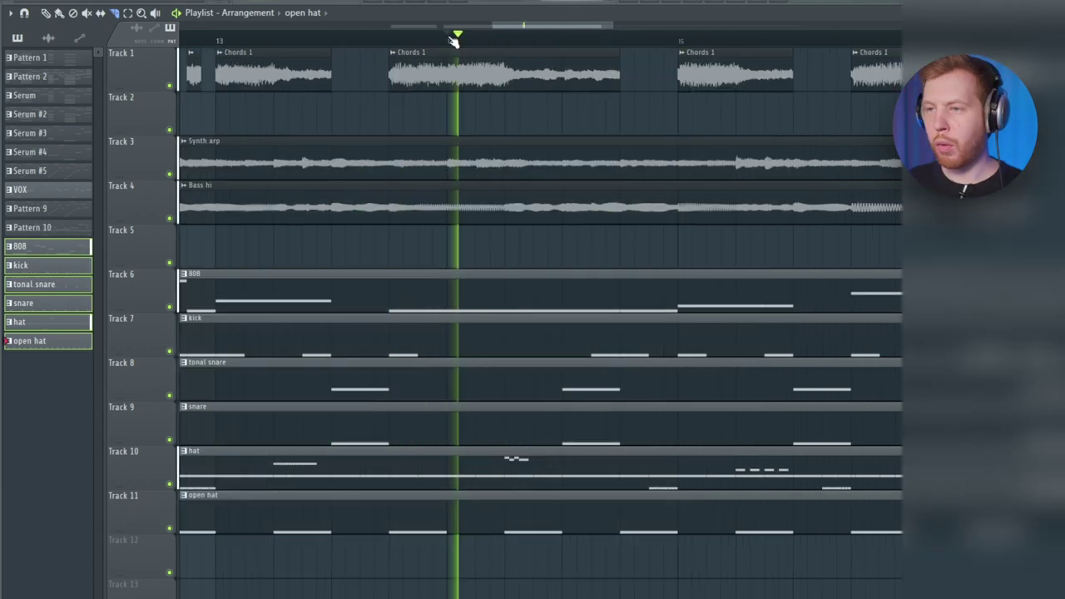
# Step: Slice all clips in the second half of bar 14 by beat, halve the slices and repeat each one as a stutter
pyautogui.click(478, 39)
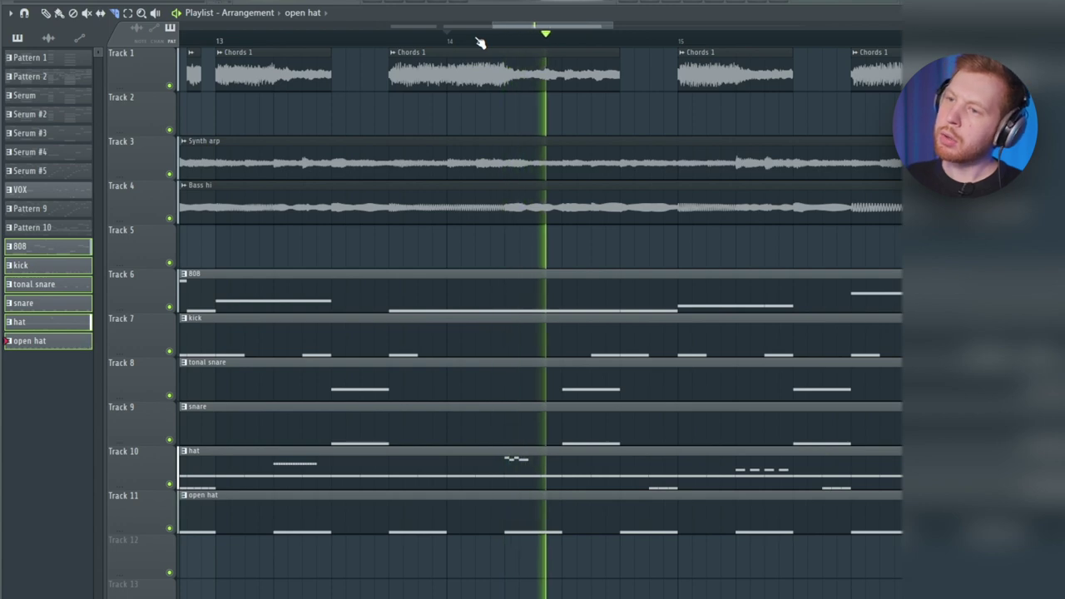
pyautogui.press('space')
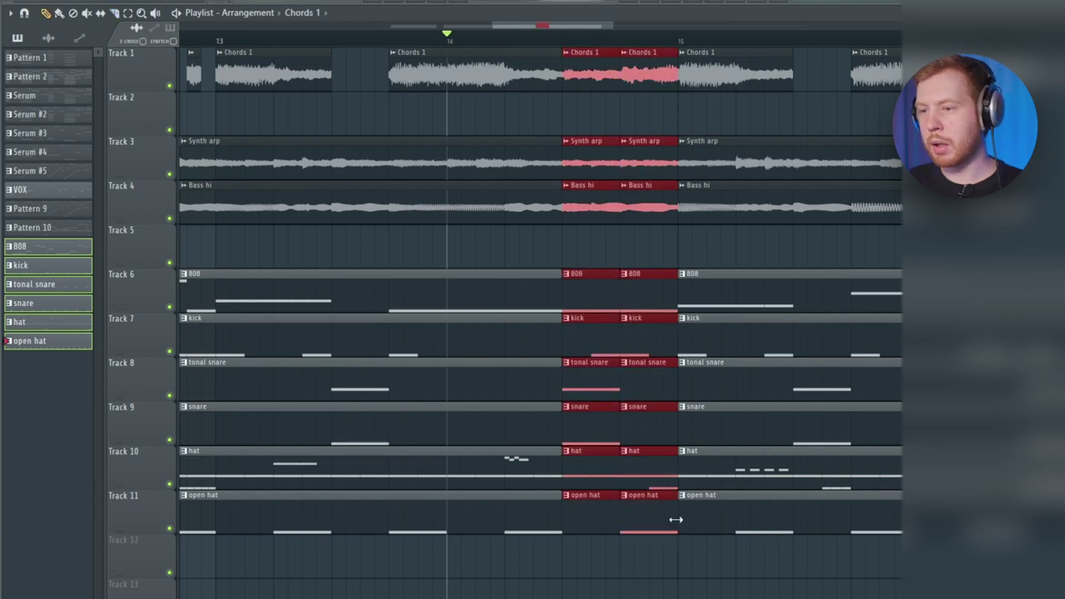
pyautogui.moveTo(675, 519)
pyautogui.mouseDown()
pyautogui.moveTo(645, 521)
pyautogui.moveTo(658, 526)
pyautogui.mouseUp()
pyautogui.press('space')
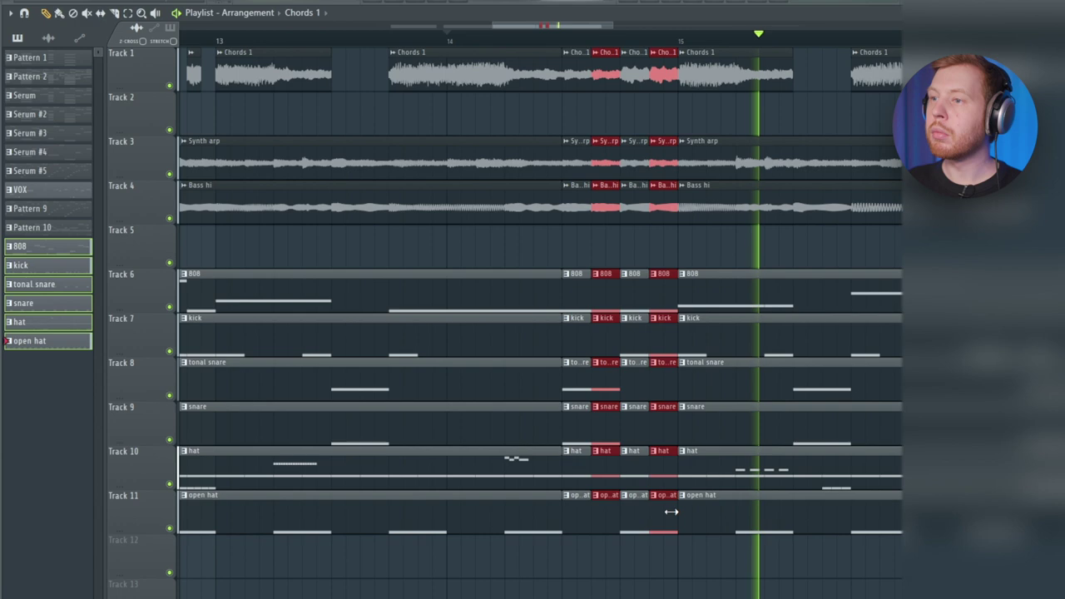
pyautogui.press('space')
# Step: Slice the clips in bar 15 and remove the second beat of the synth arp, bass and drums
pyautogui.moveTo(745, 576); pyautogui.dragTo(745, 578)
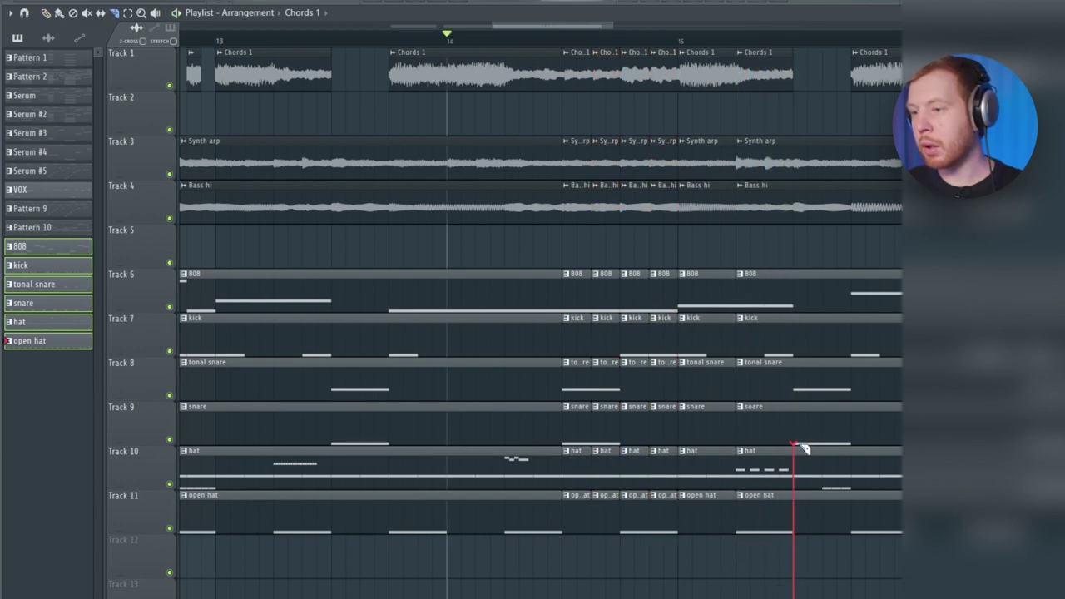
pyautogui.moveTo(784, 93); pyautogui.dragTo(797, 86)
pyautogui.press('space')
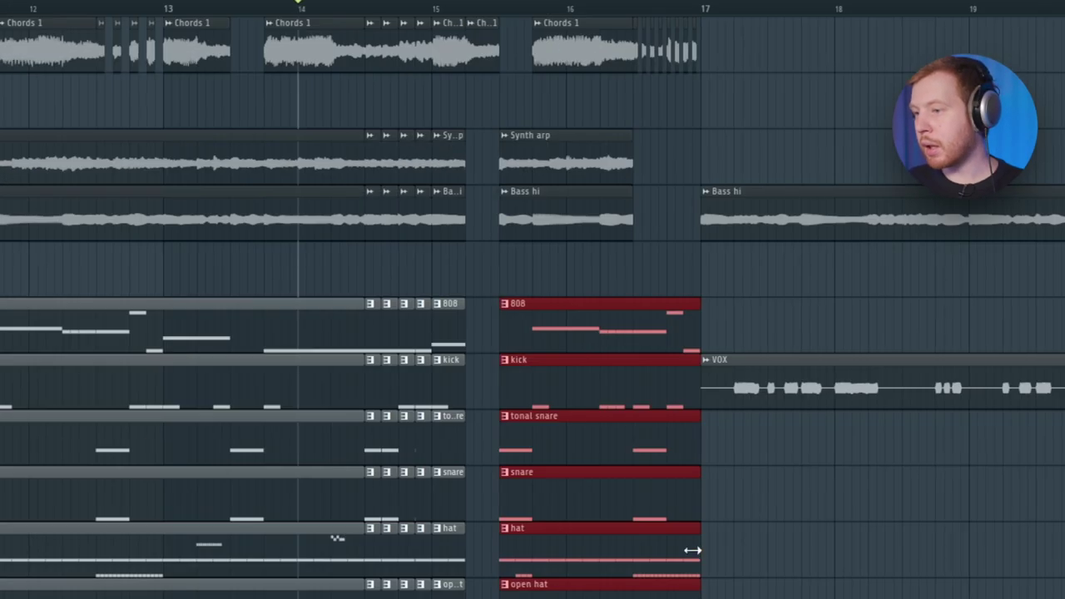
# Step: Trim the ends of the 808 and drum clips to about the middle of bar 16 and play back the ending
pyautogui.moveTo(692, 550); pyautogui.dragTo(625, 561)
pyautogui.click(612, 8)
pyautogui.press('space')
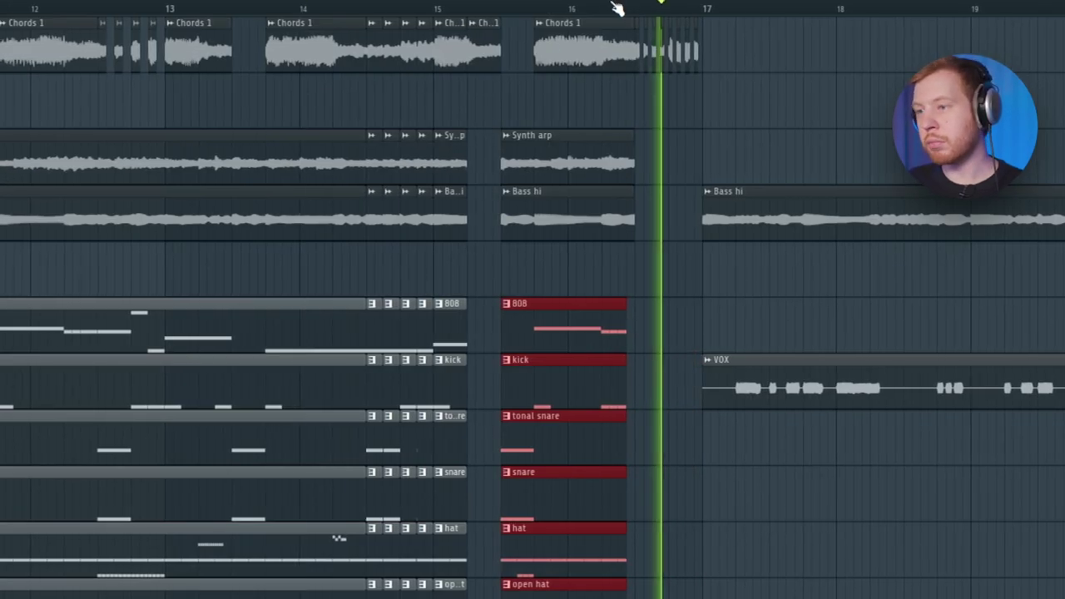
pyautogui.press('space')
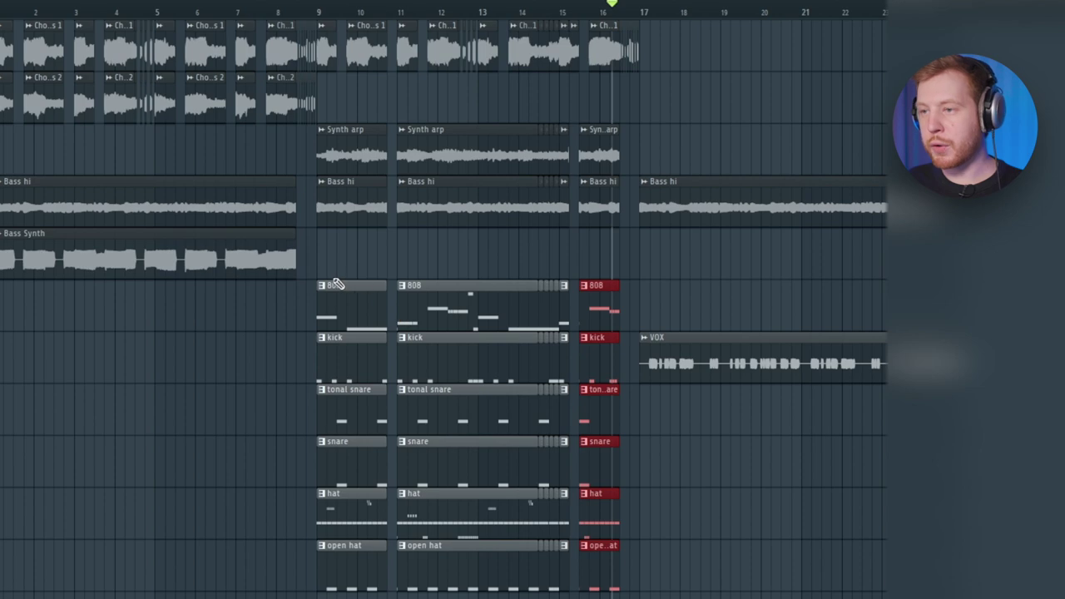
# Step: Arrange the 808 and drum clips below the VOX track and duplicate them from bars 9–16 to bar 17
pyautogui.moveTo(333, 230); pyautogui.dragTo(607, 595)
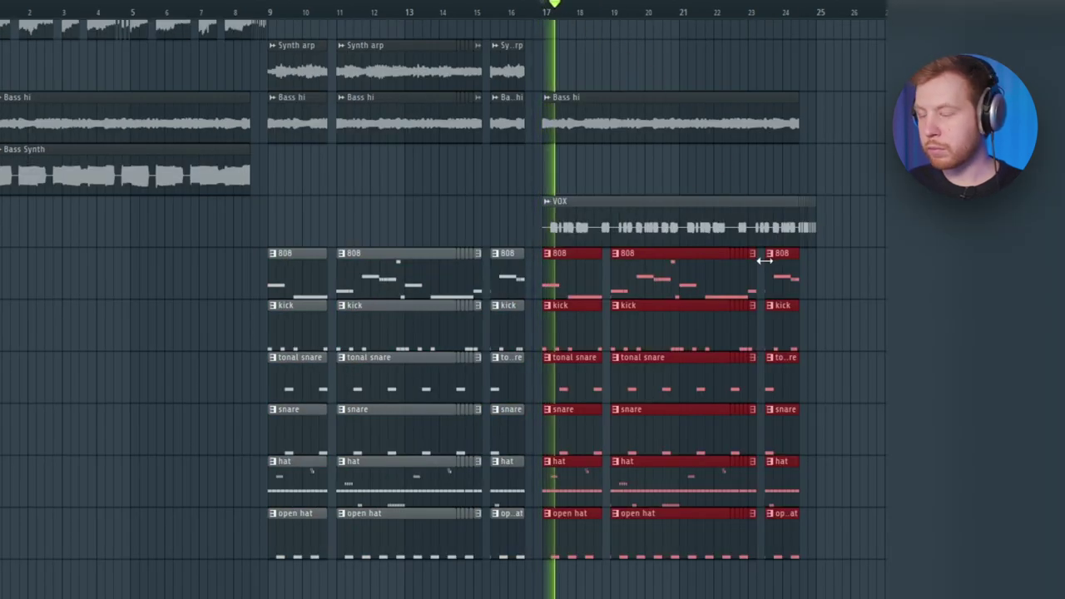
pyautogui.click(883, 439)
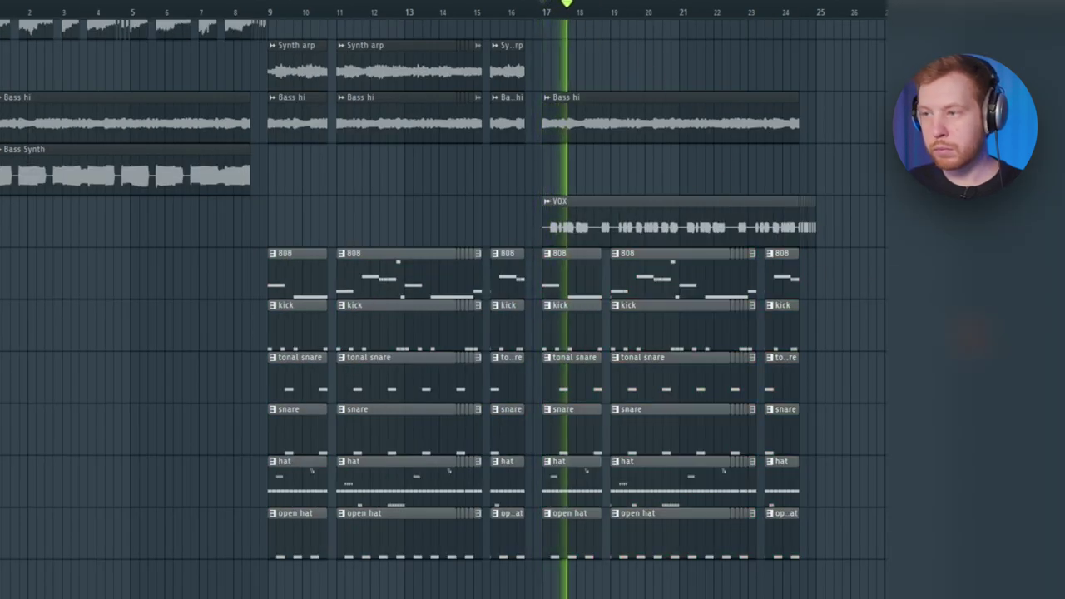
# Step: Remove the snare and hat clips from bars 17–24
pyautogui.moveTo(898, 326); pyautogui.dragTo(556, 375)
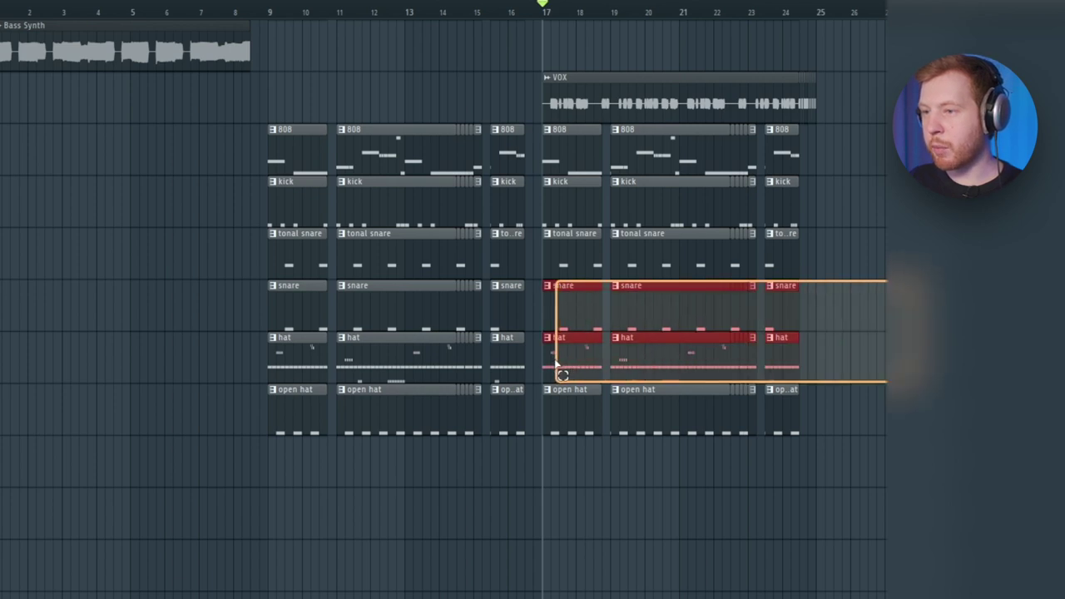
pyautogui.press('Delete')
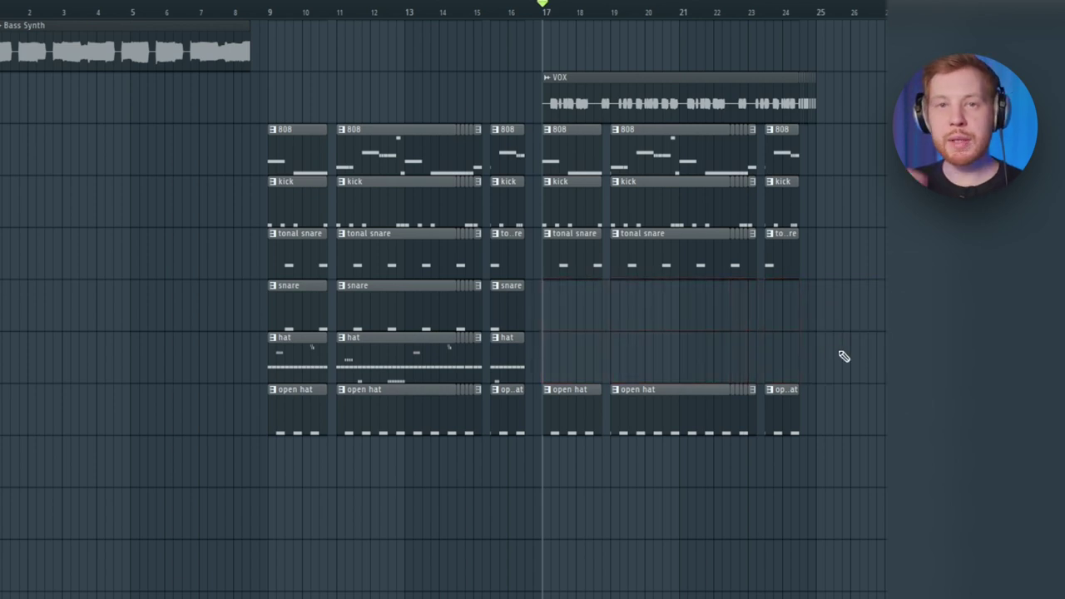
# Step: Route the tonal snare, snare, hat and open hat mixer tracks only to Insert 17
pyautogui.press('F9')
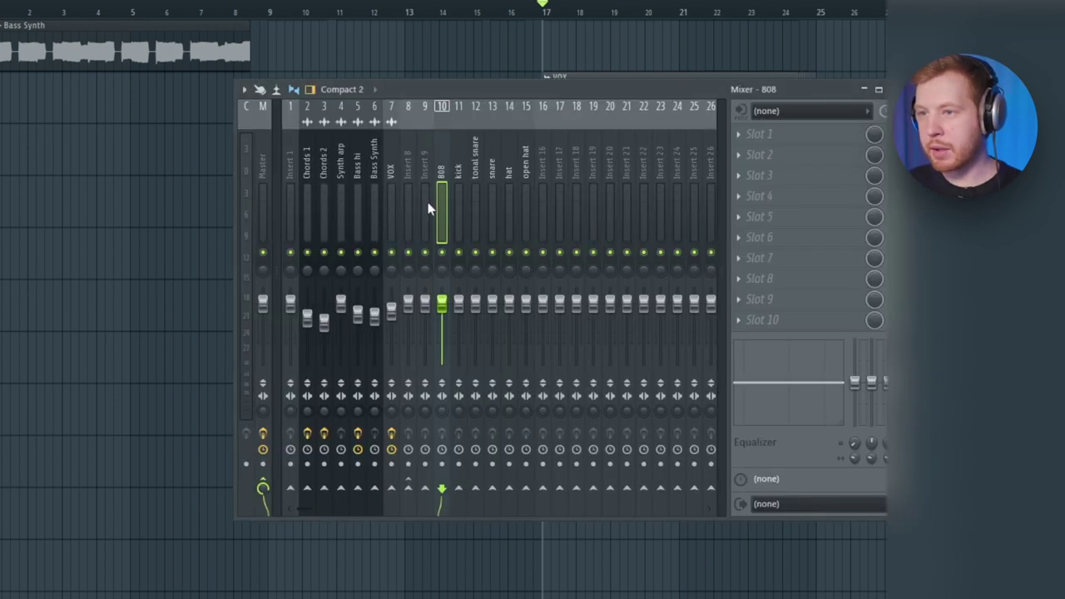
pyautogui.moveTo(474, 163); pyautogui.dragTo(518, 170)
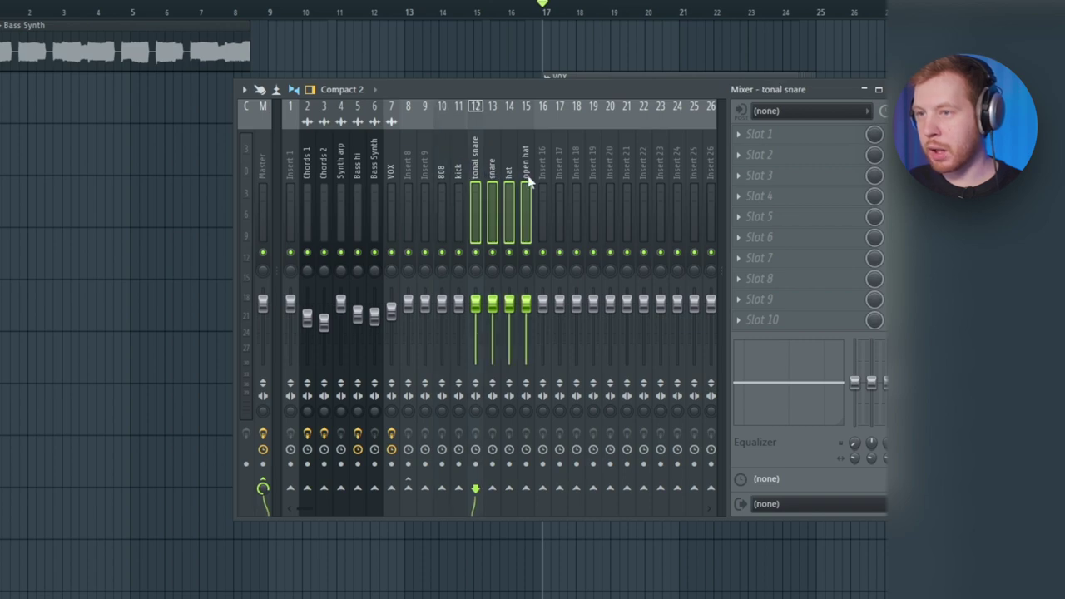
pyautogui.rightClick(560, 491)
pyautogui.click(623, 508)
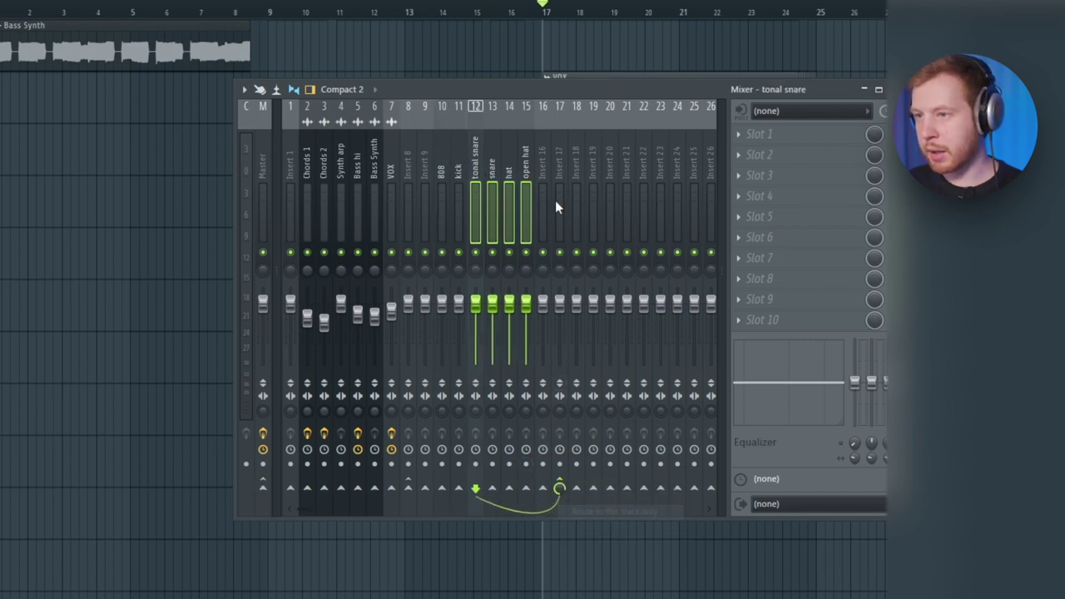
# Step: Load the Looperator effect into slot 4 of Insert 17
pyautogui.click(558, 204)
pyautogui.click(799, 200)
pyautogui.moveTo(758, 216)
pyautogui.press('l')
pyautogui.press('l')
pyautogui.press('l')
pyautogui.press('l')
pyautogui.press('l')
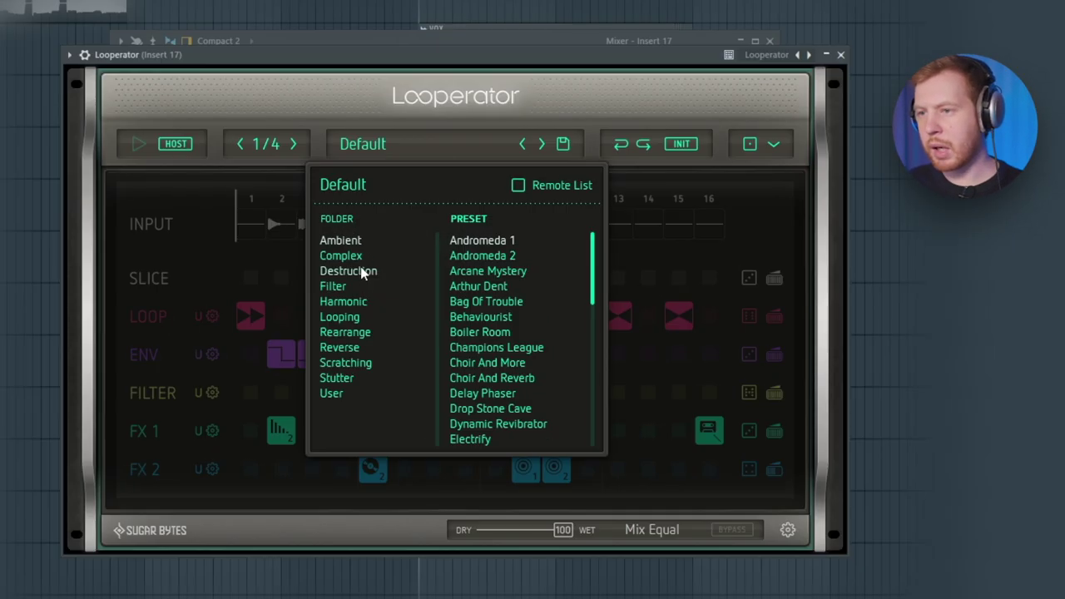
# Step: Load Looperator's Broken Drone preset from the Destruction folder and play the drums through it
pyautogui.click(352, 270)
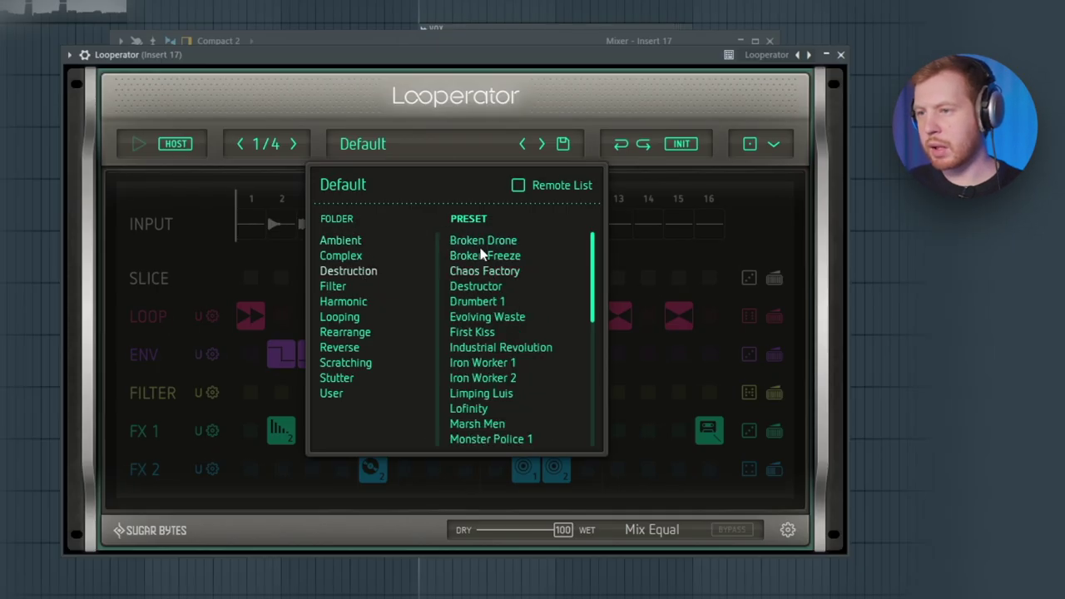
pyautogui.click(486, 240)
pyautogui.moveTo(462, 60); pyautogui.dragTo(482, 58)
pyautogui.press('space')
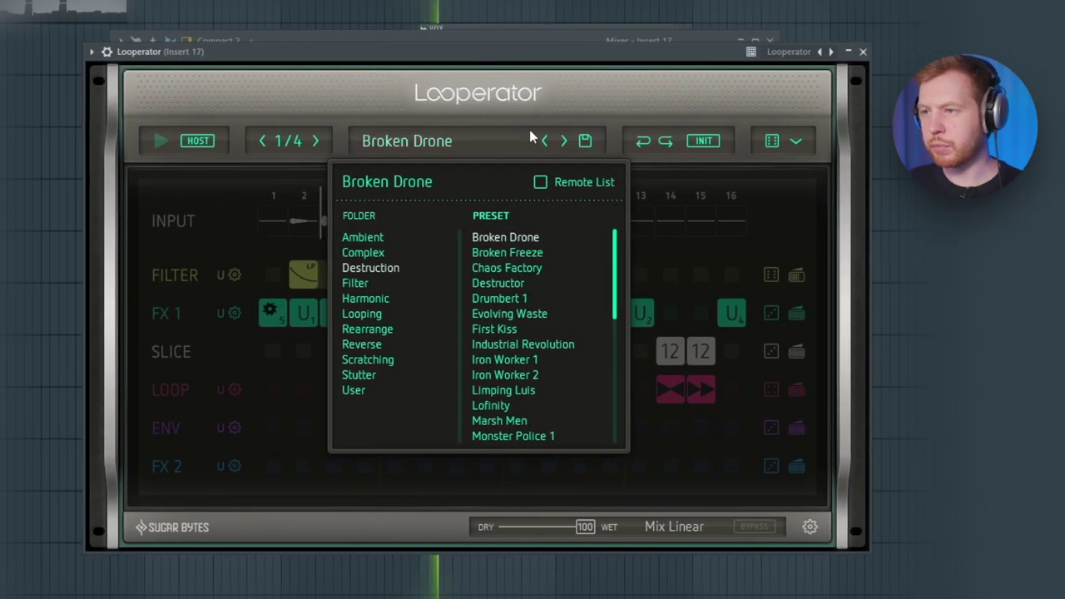
pyautogui.moveTo(549, 54); pyautogui.dragTo(538, 53)
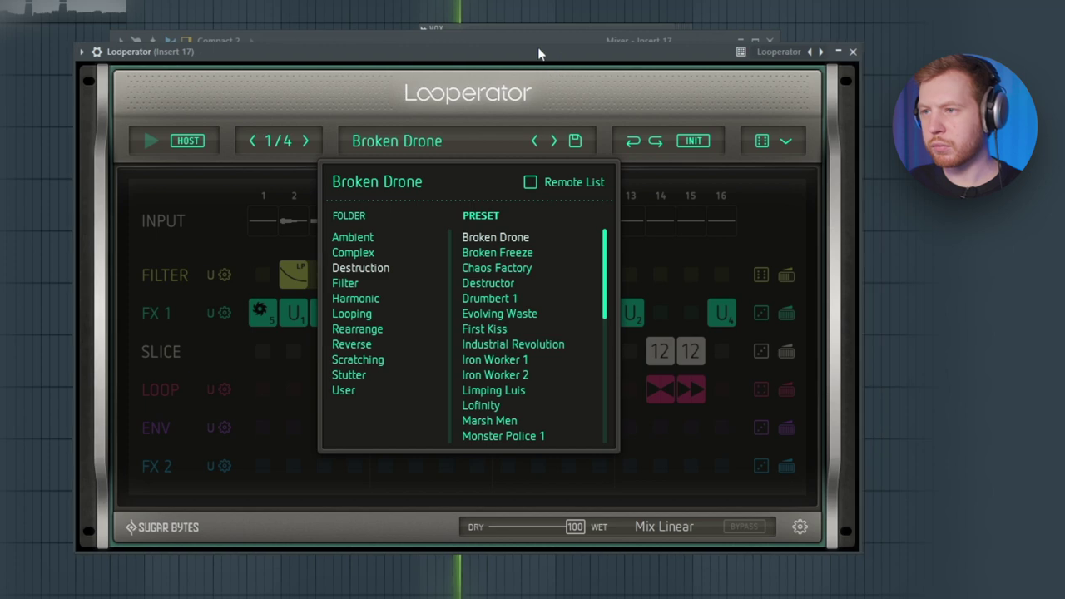
# Step: Audition the following Destruction presets, settle on Industrial Revolution and close Looperator
pyautogui.click(557, 142)
pyautogui.click(557, 141)
pyautogui.click(557, 142)
pyautogui.click(426, 143)
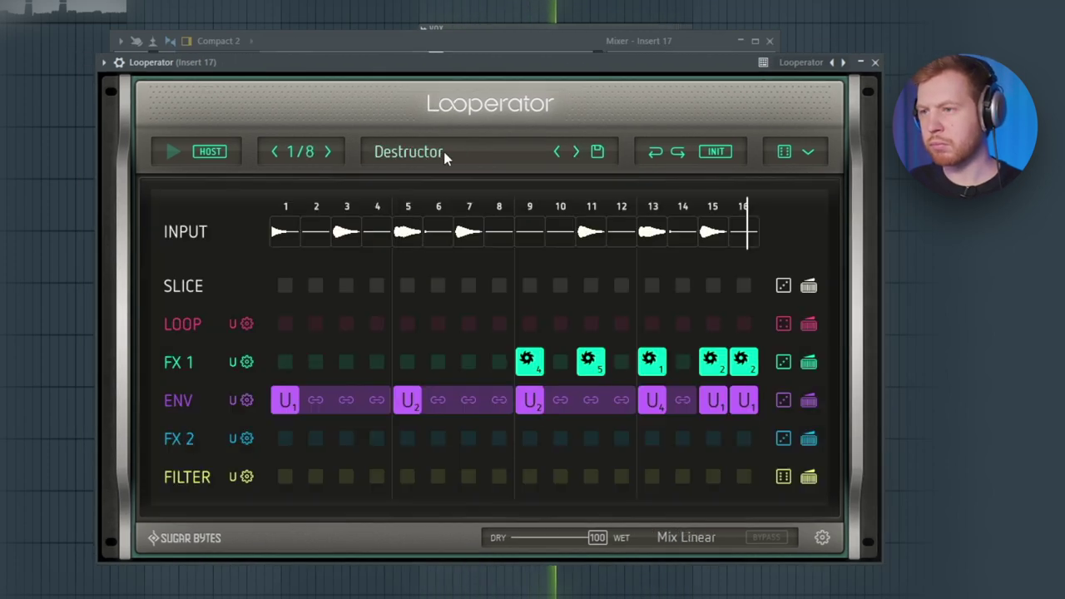
pyautogui.click(557, 142)
pyautogui.click(557, 141)
pyautogui.click(557, 142)
pyautogui.click(500, 114)
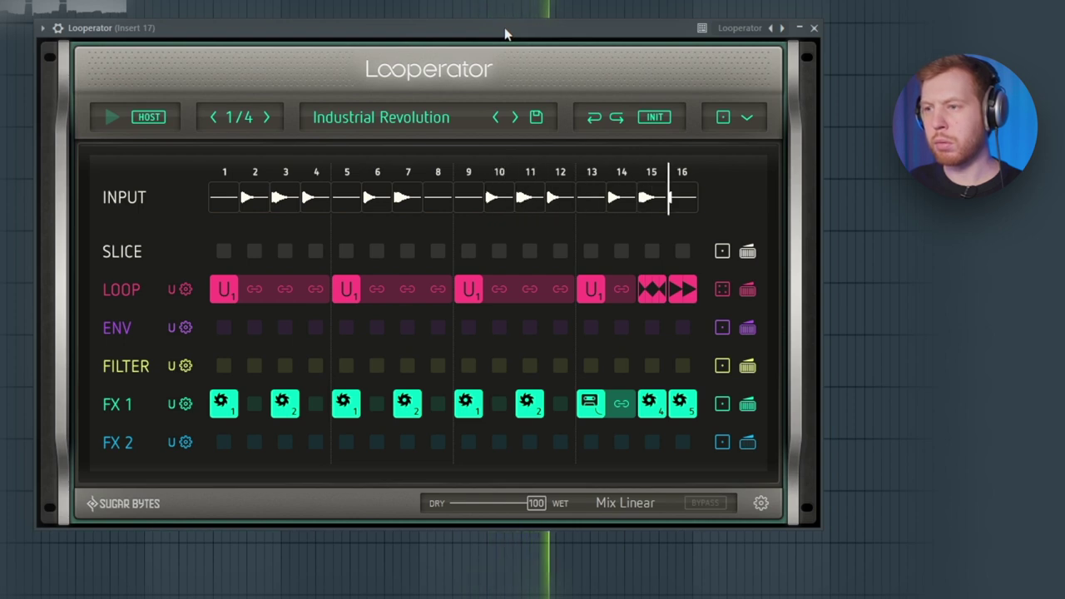
pyautogui.press('Escape')
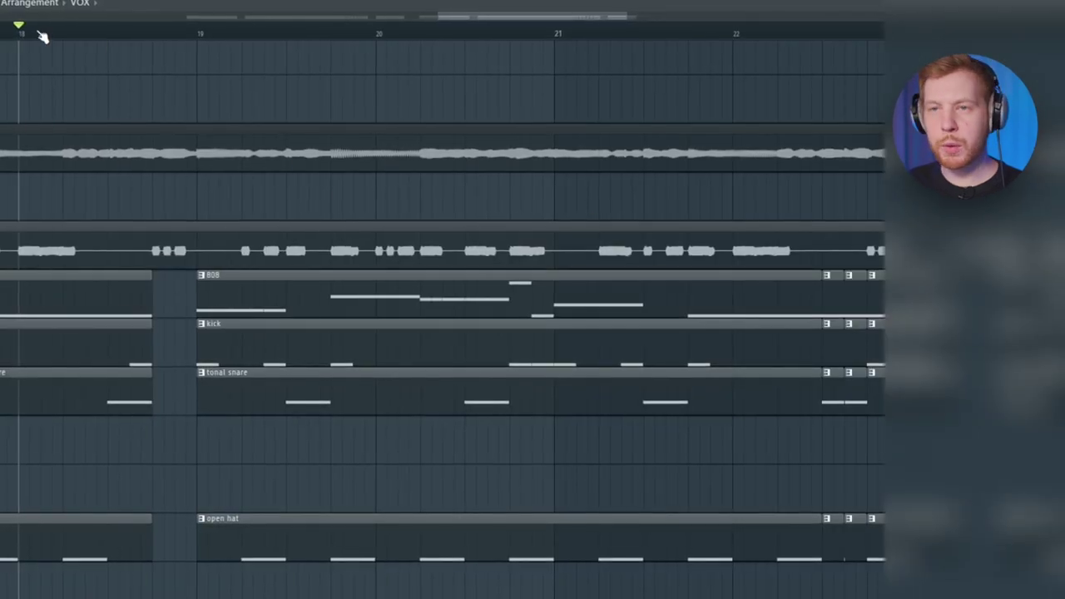
# Step: Slice the Bass hi, VOX and 808 clips at the middle and end of bar 20, delete that half bar and play it back
pyautogui.moveTo(459, 67); pyautogui.dragTo(465, 262)
pyautogui.moveTo(561, 67); pyautogui.dragTo(539, 254)
pyautogui.press('Delete')
pyautogui.press('space')
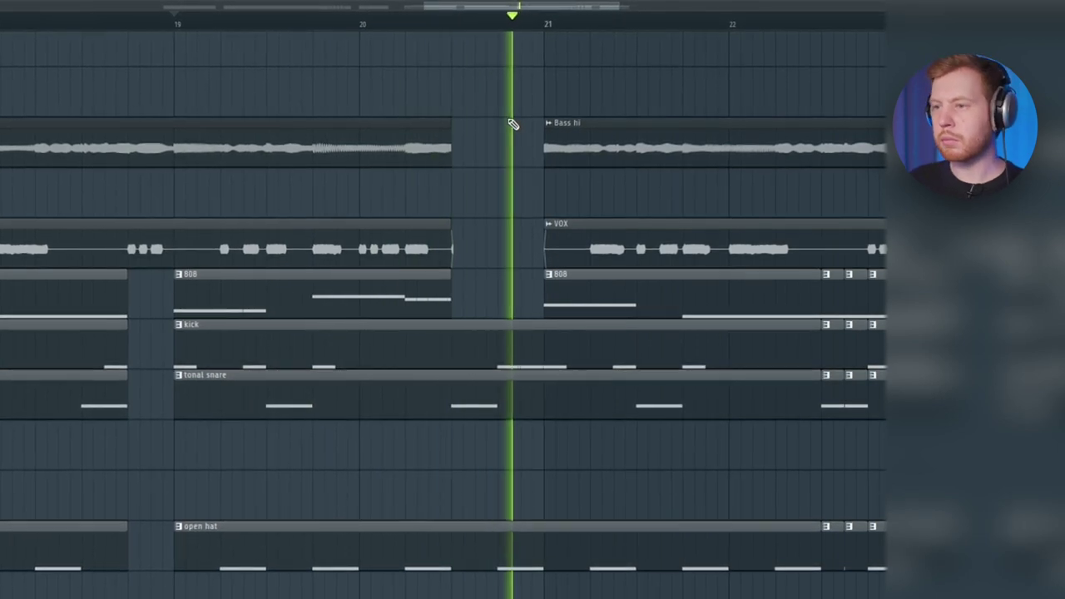
# Step: Slice off the first beat of bar 23 on Bass hi and VOX, mute it there and on the 808, and play it back
pyautogui.press('space')
pyautogui.moveTo(626, 155); pyautogui.dragTo(302, 130)
pyautogui.click(489, 22)
pyautogui.press('space')
pyautogui.moveTo(649, 167); pyautogui.dragTo(478, 159)
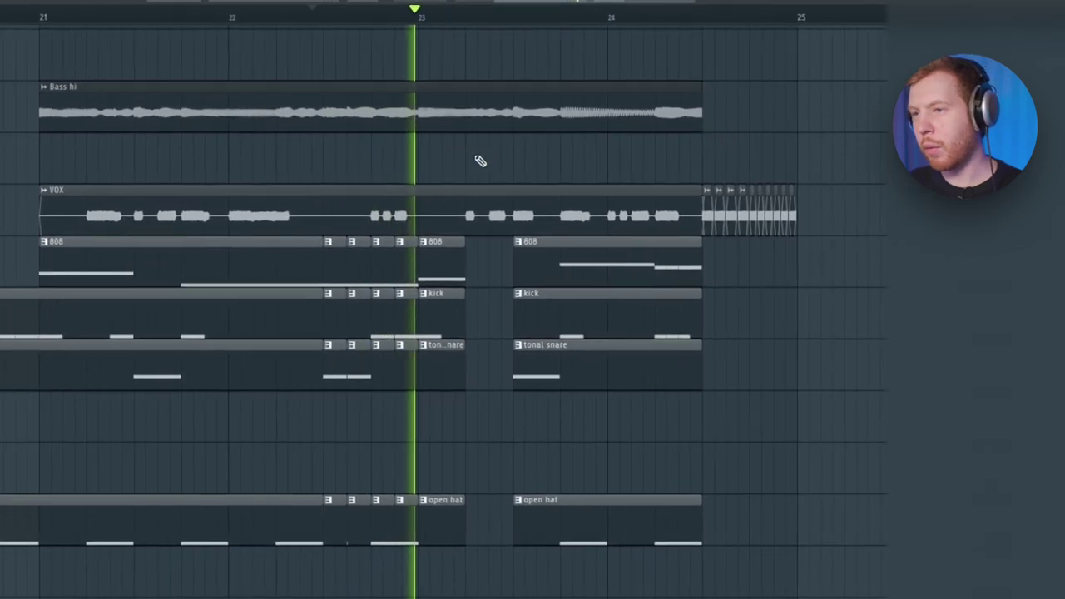
pyautogui.press('space')
pyautogui.press('space')
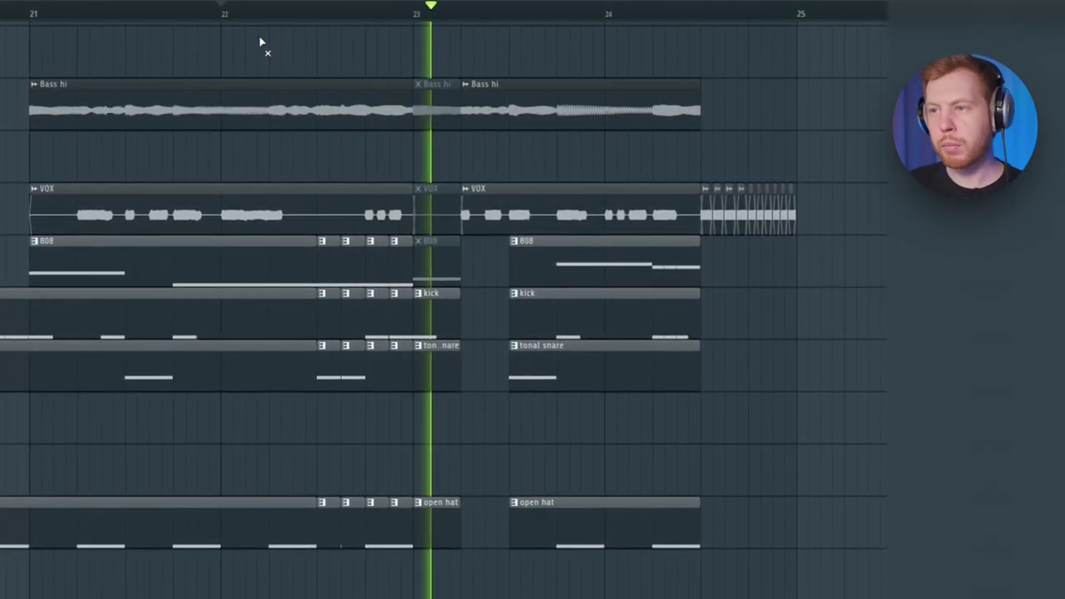
# Step: Create an automation clip for the mix level of Looperator on Insert 17
pyautogui.scroll(-3, 263, 43)
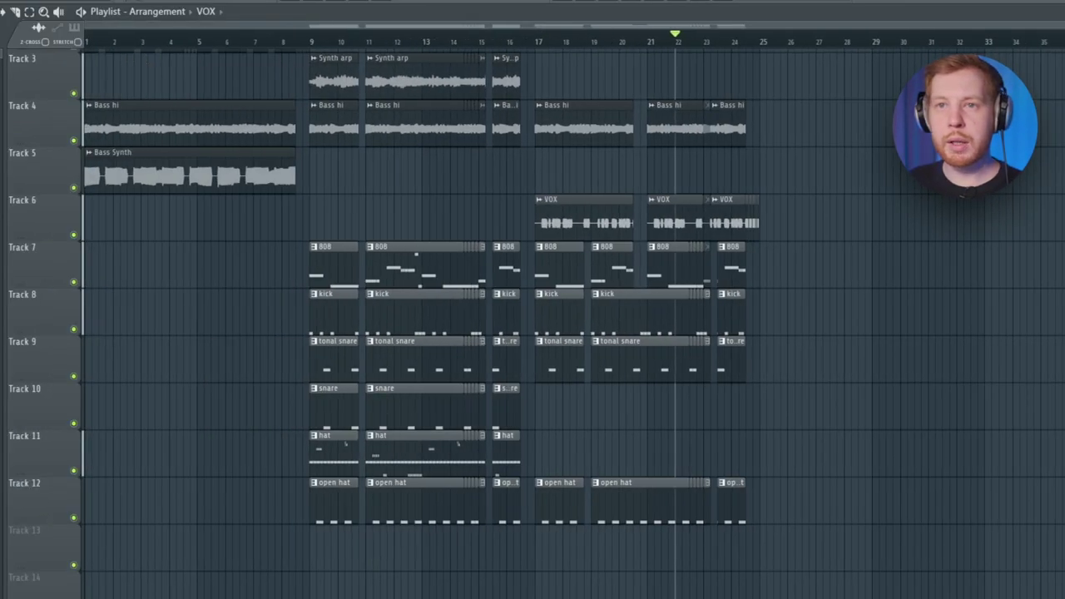
pyautogui.press('F9')
pyautogui.rightClick(884, 209)
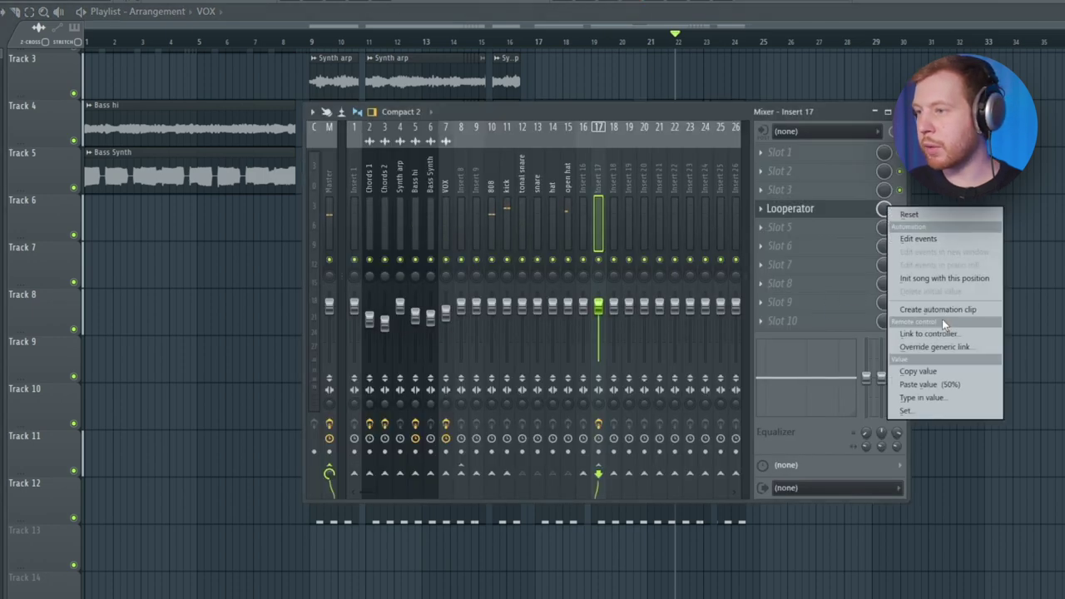
pyautogui.click(940, 309)
# Step: Shape the Looperator mix level automation to jump from zero to full at bar 17 and extend the clip past bar 25
pyautogui.scroll(3, 583, 568)
pyautogui.rightClick(493, 567)
pyautogui.rightClick(493, 539)
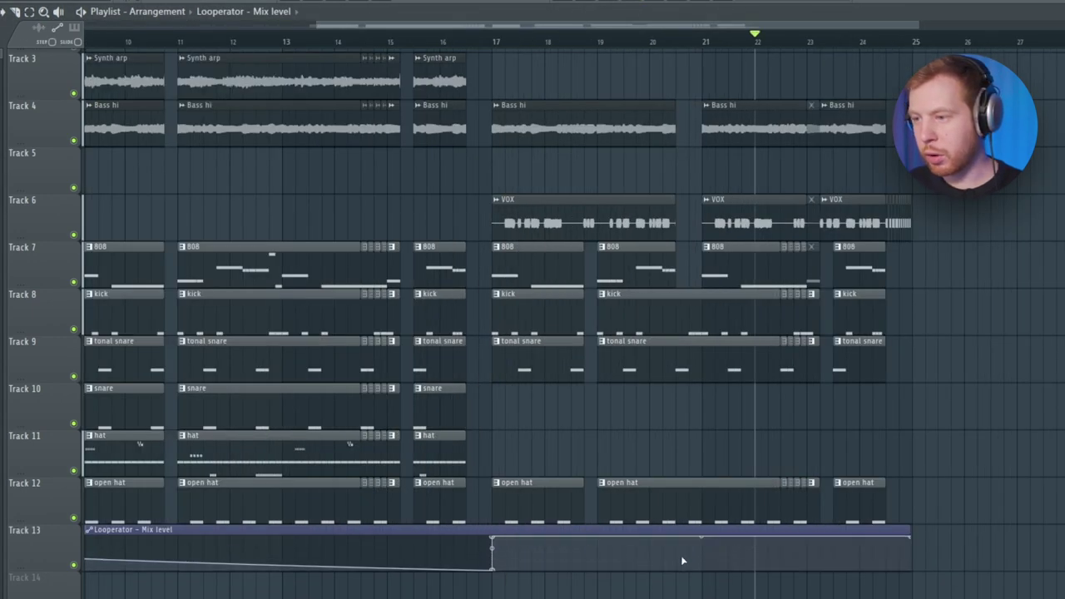
pyautogui.moveTo(907, 530); pyautogui.dragTo(1059, 530)
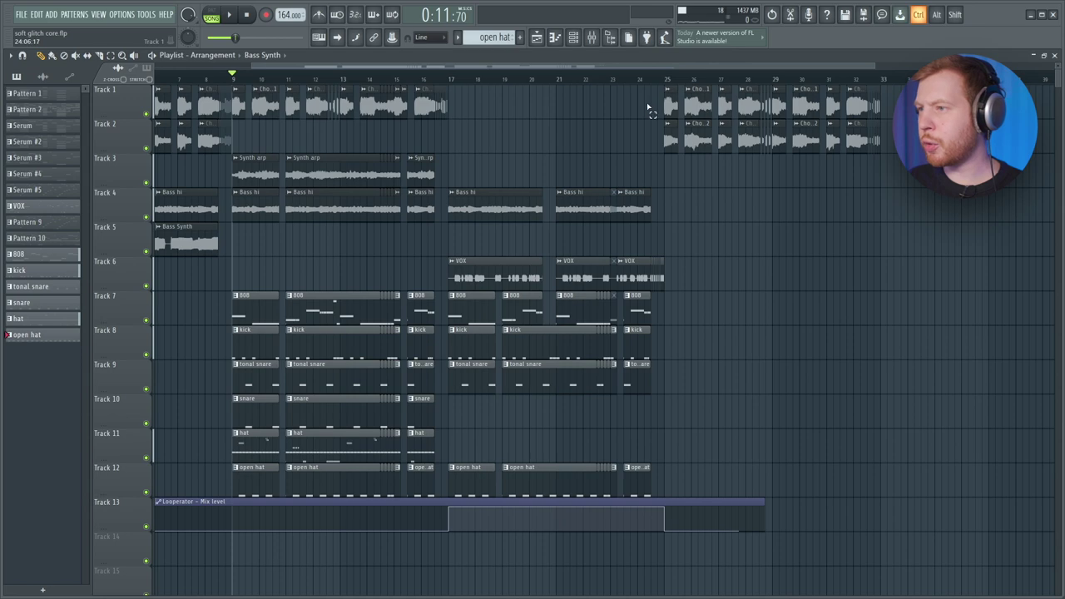
# Step: Add the opening Bass hi and Bass Synth clips at bar 25 beneath the copied chords
pyautogui.moveTo(648, 107); pyautogui.dragTo(890, 151)
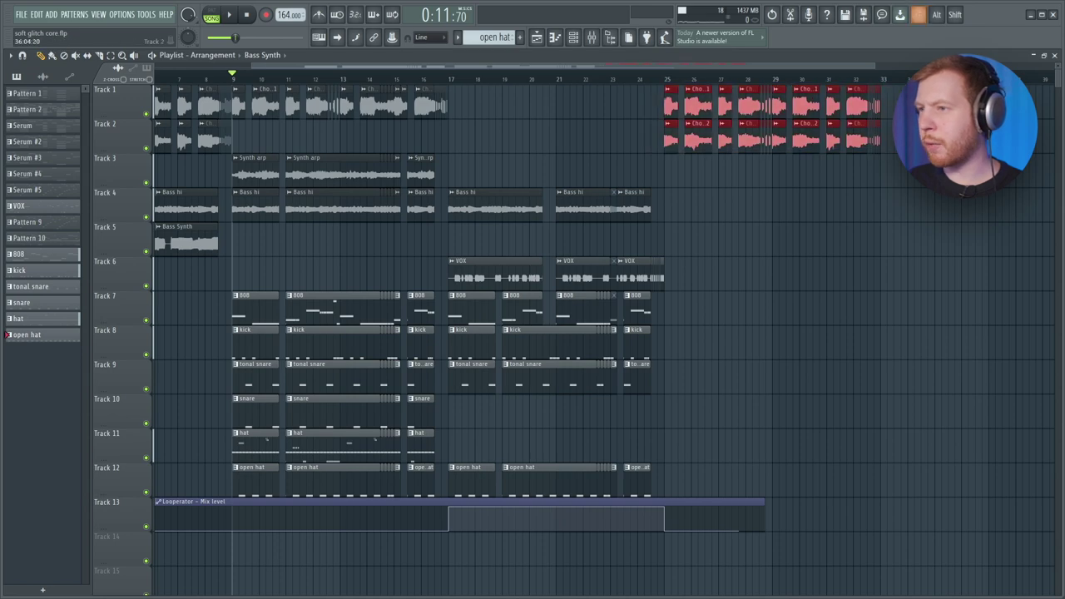
pyautogui.moveTo(810, 284); pyautogui.dragTo(940, 278)
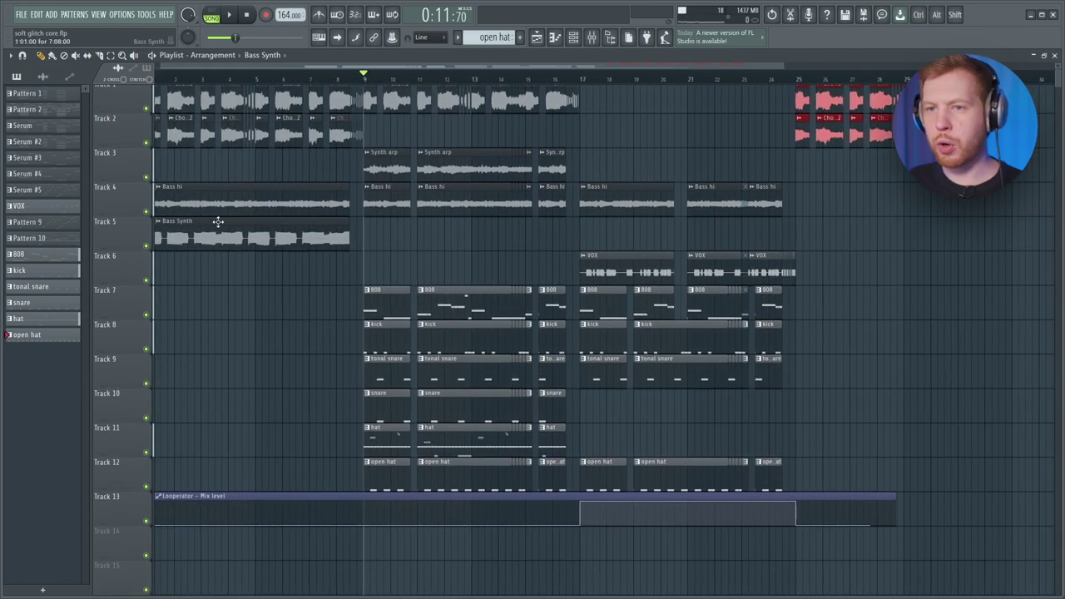
pyautogui.moveTo(184, 214); pyautogui.dragTo(843, 213)
pyautogui.moveTo(206, 240); pyautogui.dragTo(847, 261)
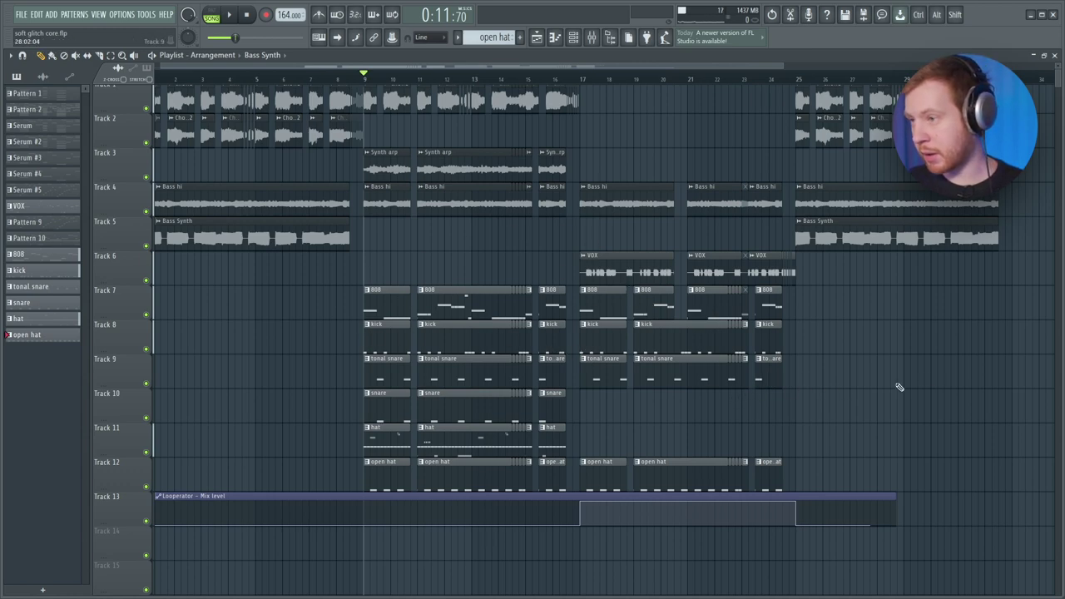
# Step: Place the kick, tonal snare, snare, hat and open hat patterns at bar 25 on tracks 8–12, ending mid bar 32
pyautogui.hscroll(3, 121, 307)
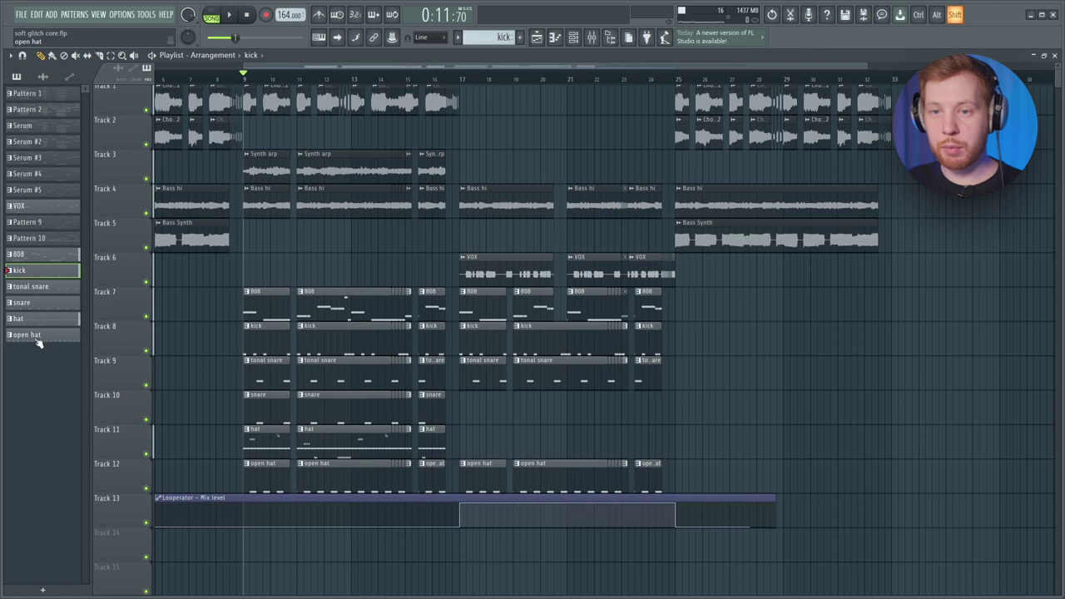
pyautogui.moveTo(37, 275); pyautogui.dragTo(685, 324)
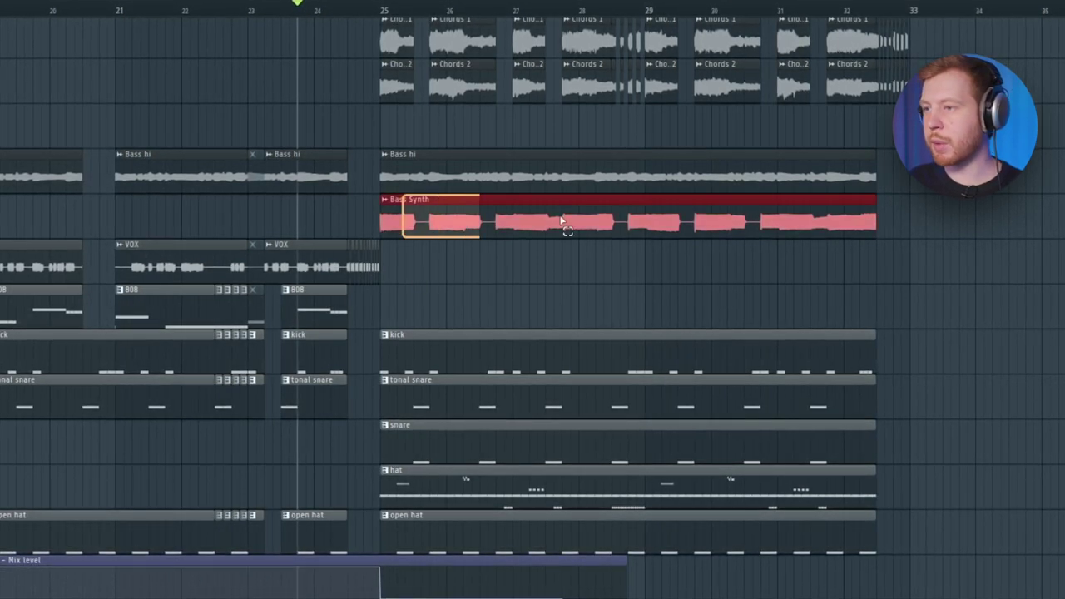
pyautogui.moveTo(516, 208); pyautogui.dragTo(749, 241)
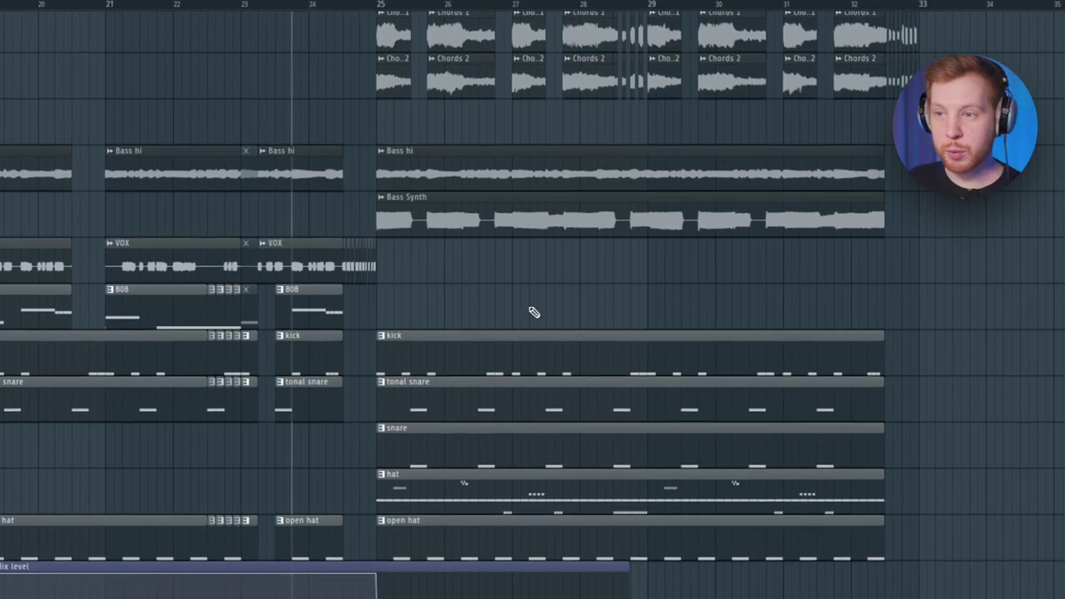
pyautogui.moveTo(163, 259); pyautogui.dragTo(347, 283)
pyautogui.keyDown('ctrl'); pyautogui.click(458, 284); pyautogui.keyUp('ctrl')
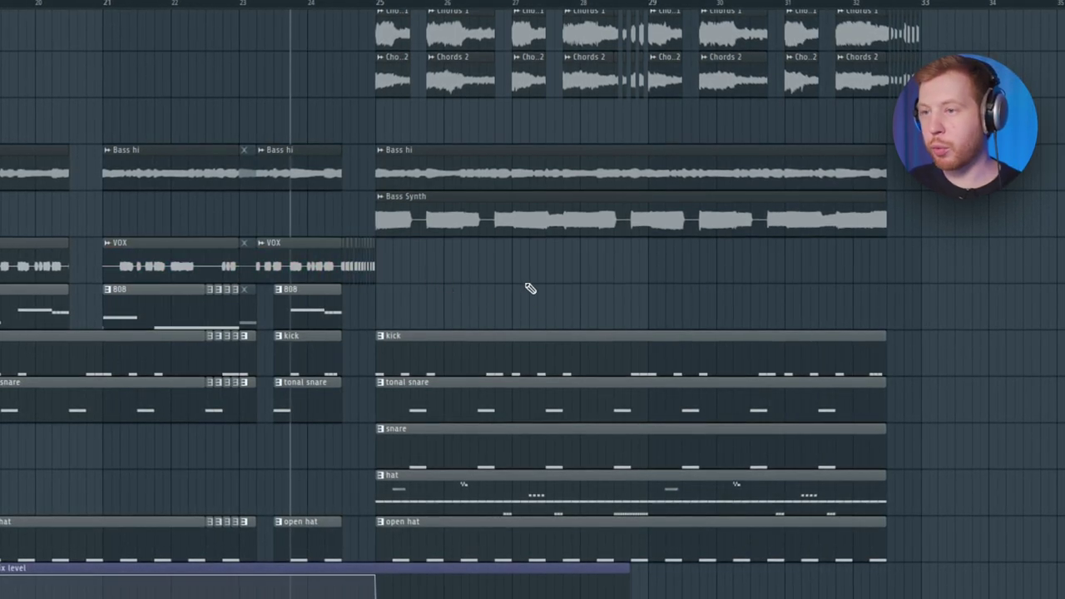
pyautogui.moveTo(405, 195); pyautogui.dragTo(760, 238)
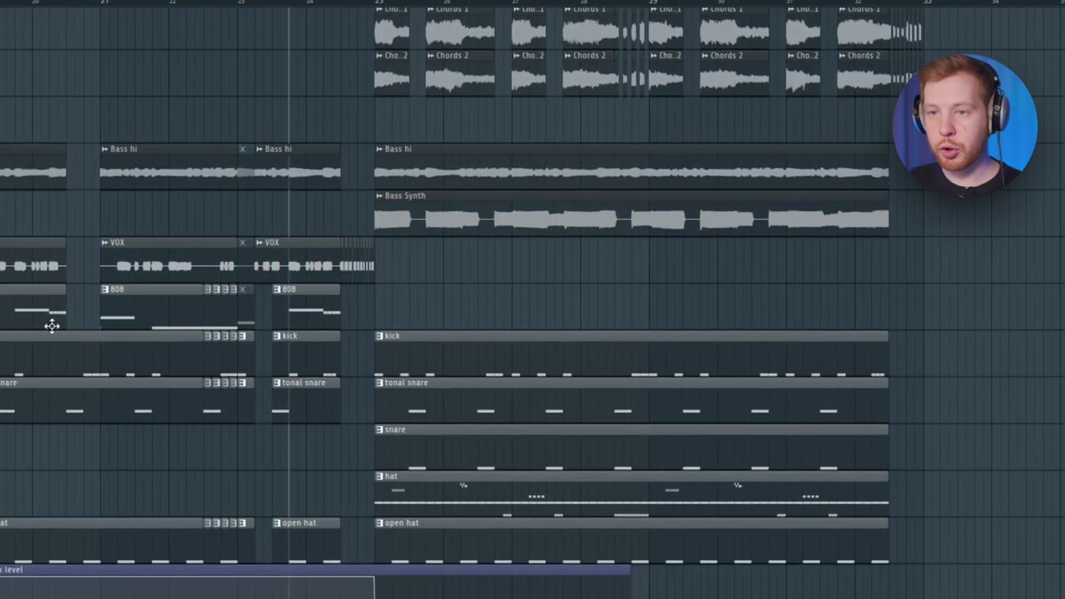
# Step: Place an 808 pattern clip at bar 25 below the Bass Synth and make it unique
pyautogui.moveTo(660, 272); pyautogui.dragTo(511, 280)
pyautogui.click(379, 243)
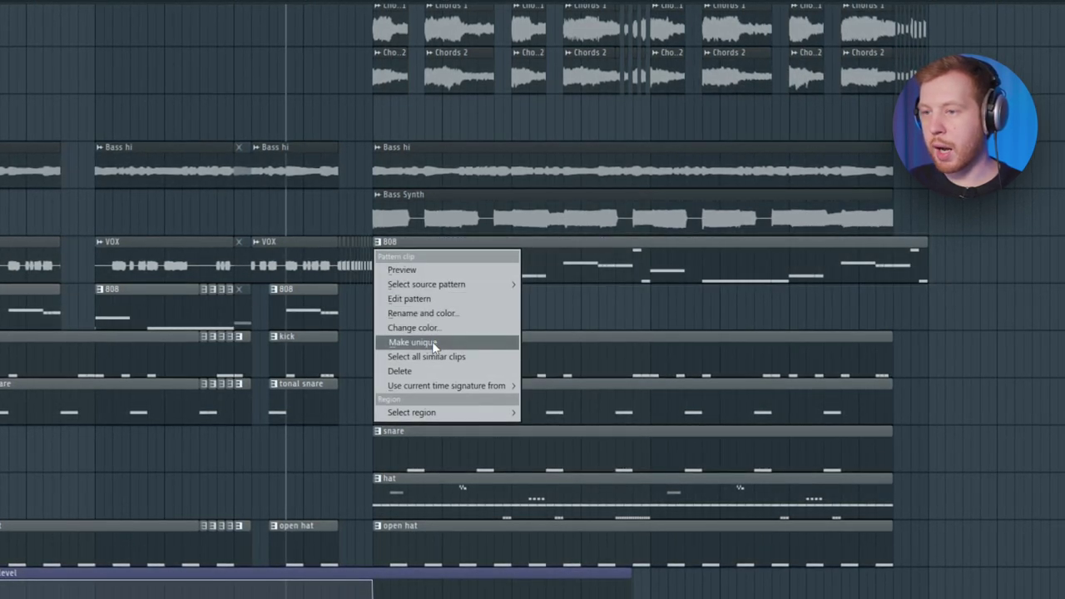
pyautogui.click(432, 341)
# Step: Open the unique 808 pattern and analyse the FOREVER.wav sample in the pitch corrector to find its note
pyautogui.doubleClick(468, 266)
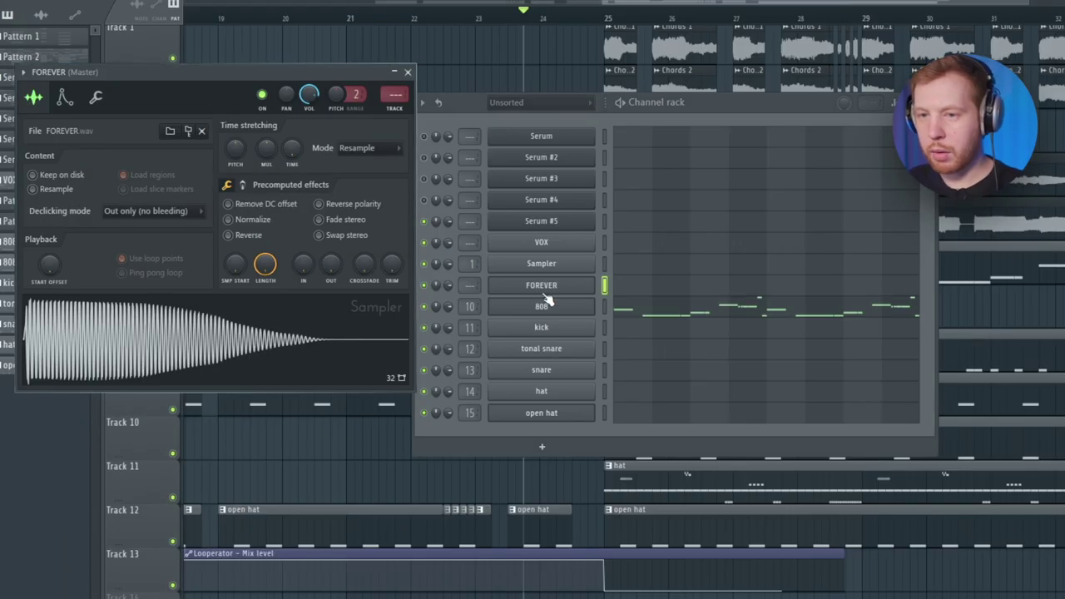
pyautogui.rightClick(191, 343)
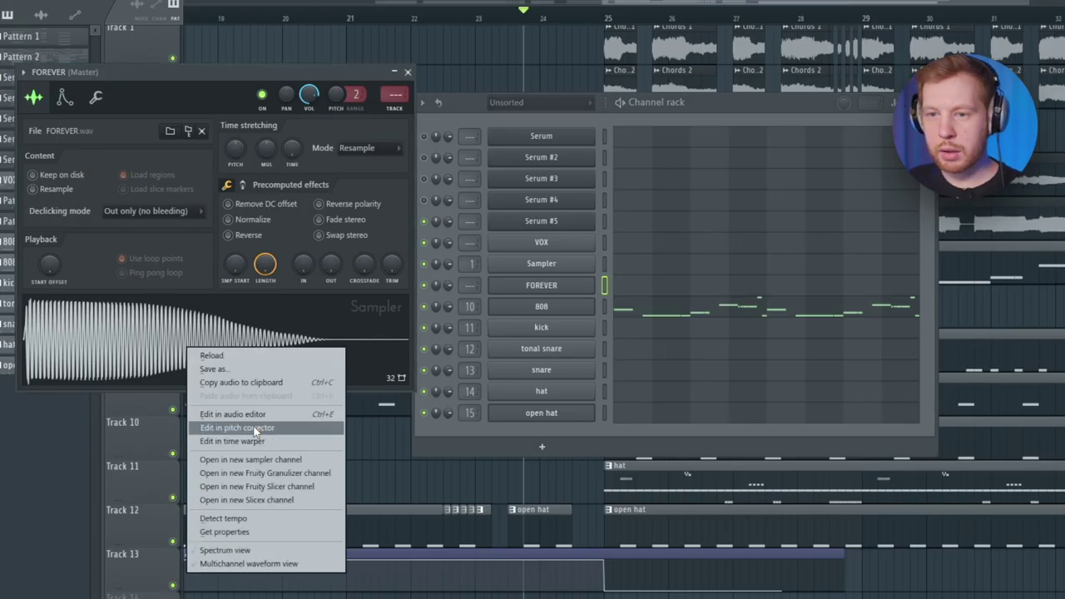
pyautogui.click(241, 429)
pyautogui.click(913, 274)
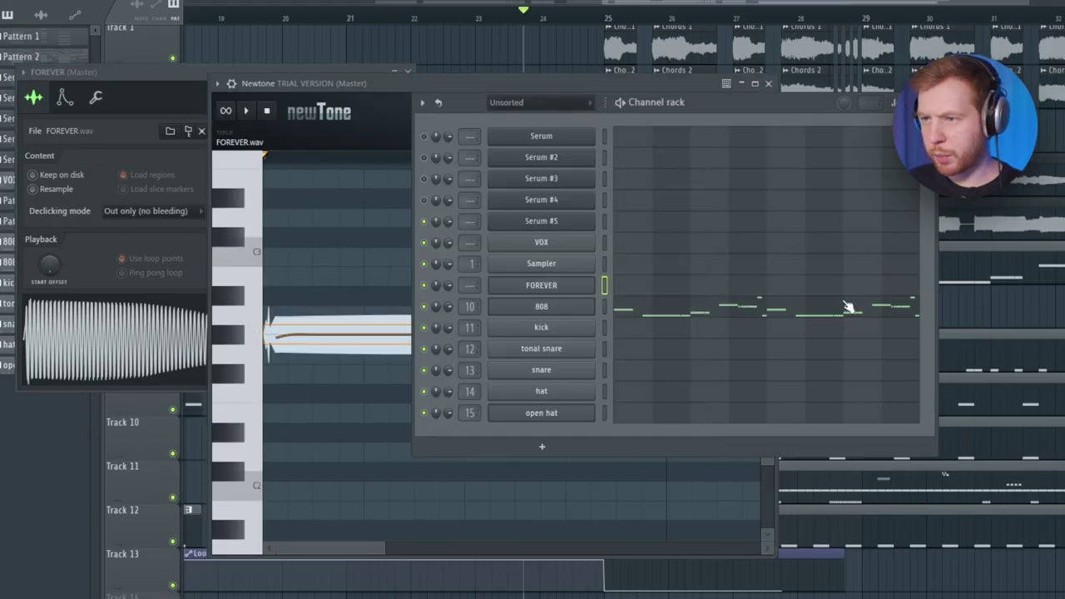
# Step: Set the root note of the FOREVER sampler channel to G#5
pyautogui.click(533, 285)
pyautogui.moveTo(227, 81); pyautogui.dragTo(721, 156)
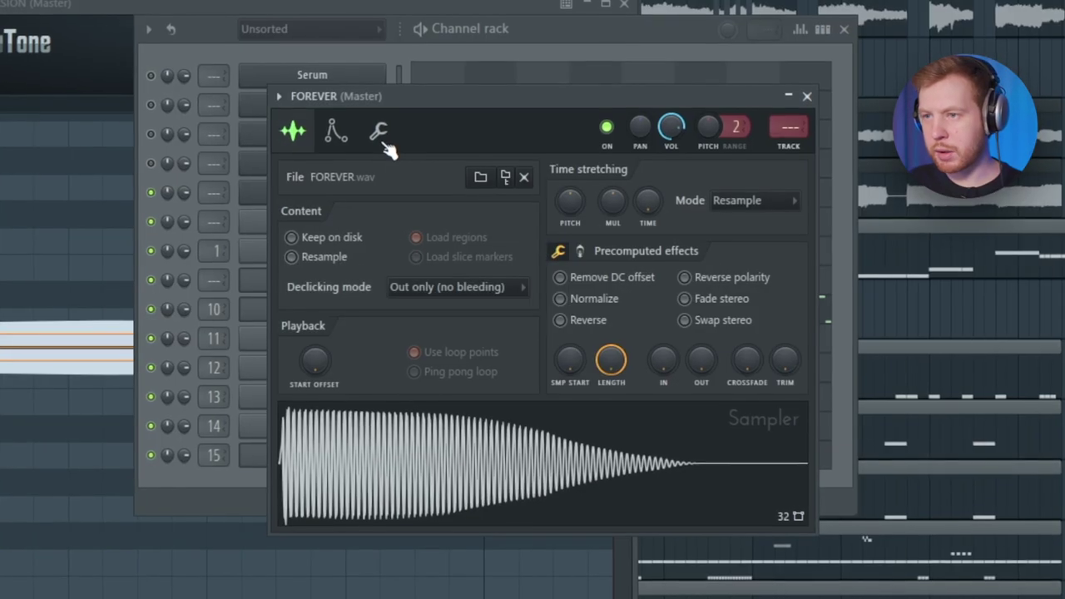
pyautogui.click(592, 176)
pyautogui.click(608, 481)
# Step: Shape the FOREVER channel's volume envelope with a longer hold and reduced decay, sustain and release
pyautogui.click(332, 129)
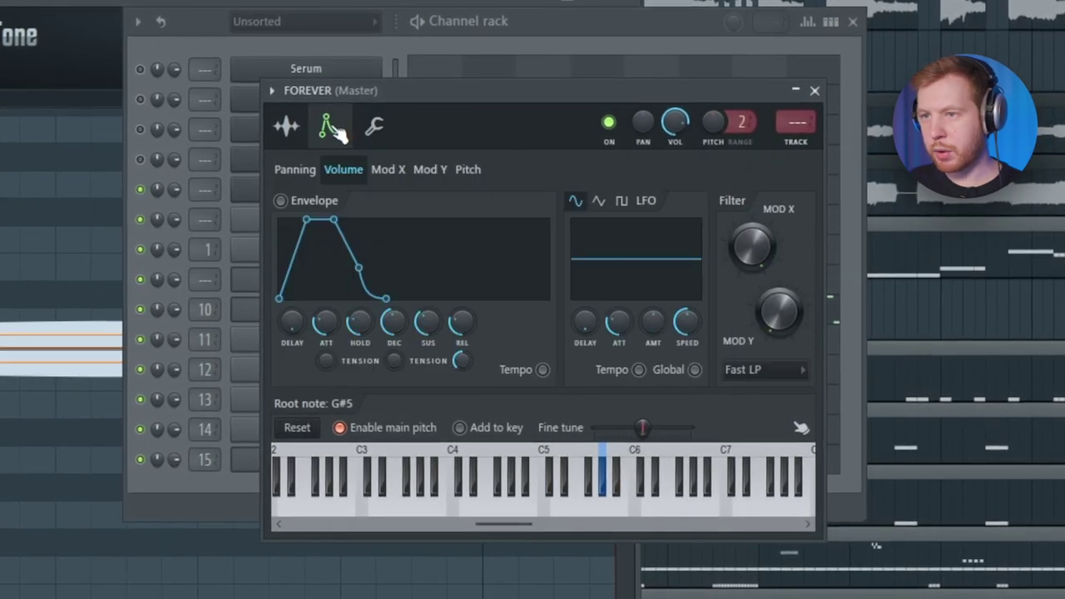
pyautogui.moveTo(357, 324); pyautogui.dragTo(357, 249)
pyautogui.moveTo(392, 324); pyautogui.dragTo(392, 399)
pyautogui.moveTo(426, 325); pyautogui.dragTo(426, 399)
pyautogui.moveTo(460, 325); pyautogui.dragTo(460, 400)
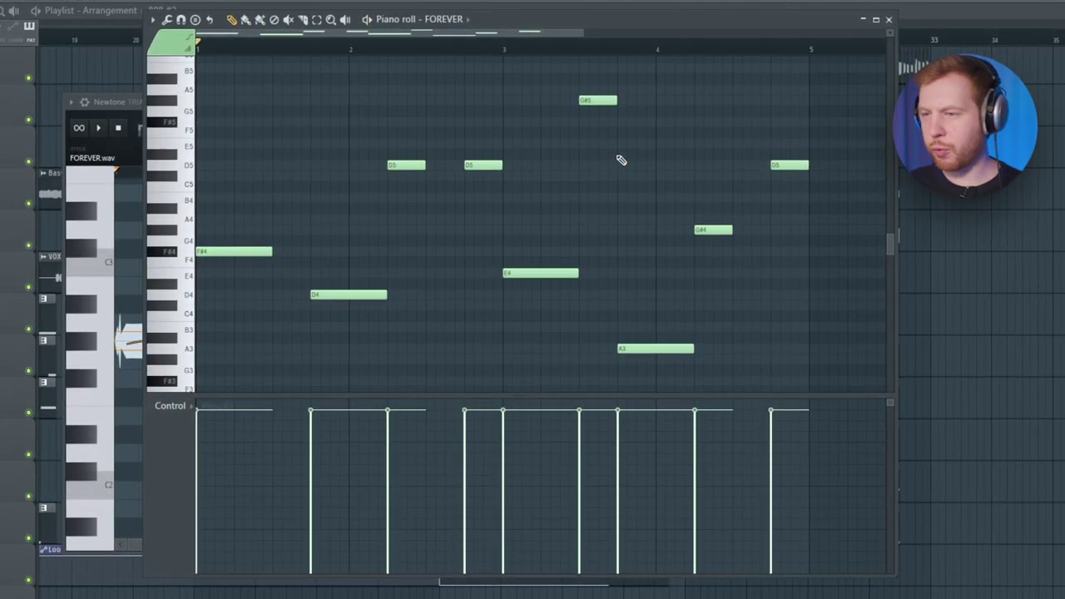
# Step: Play back the FOREVER melody and transpose its notes up one octave
pyautogui.press('space')
pyautogui.press('space')
pyautogui.hotkey('ctrl', 'Up')
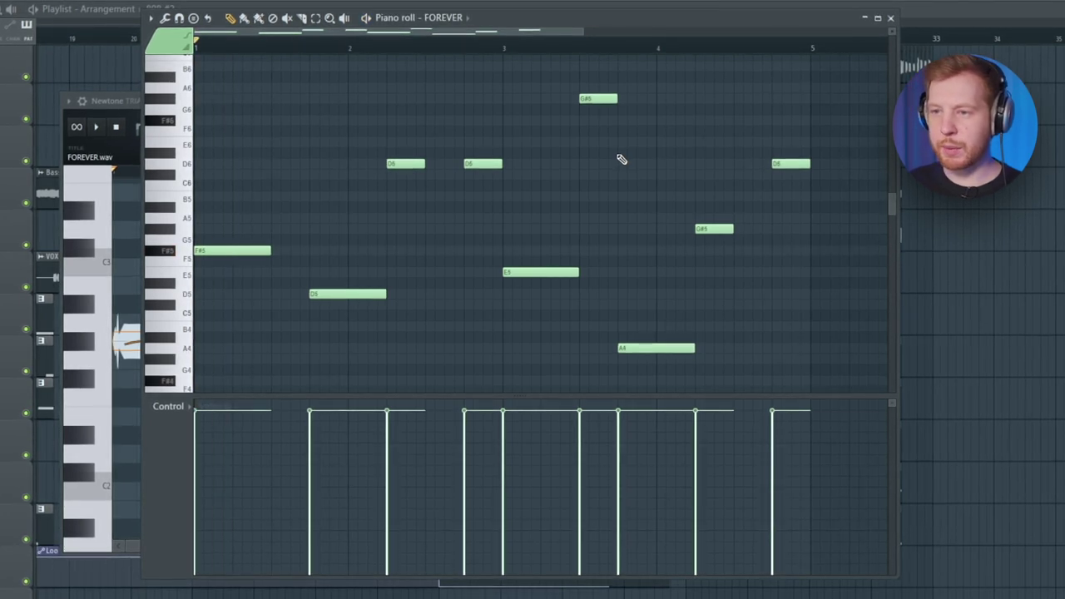
# Step: Play back the melody, lowering the G#6 note and raising the A4 note by one octave each
pyautogui.press('space')
pyautogui.press('space')
pyautogui.moveTo(670, 302); pyautogui.dragTo(621, 388)
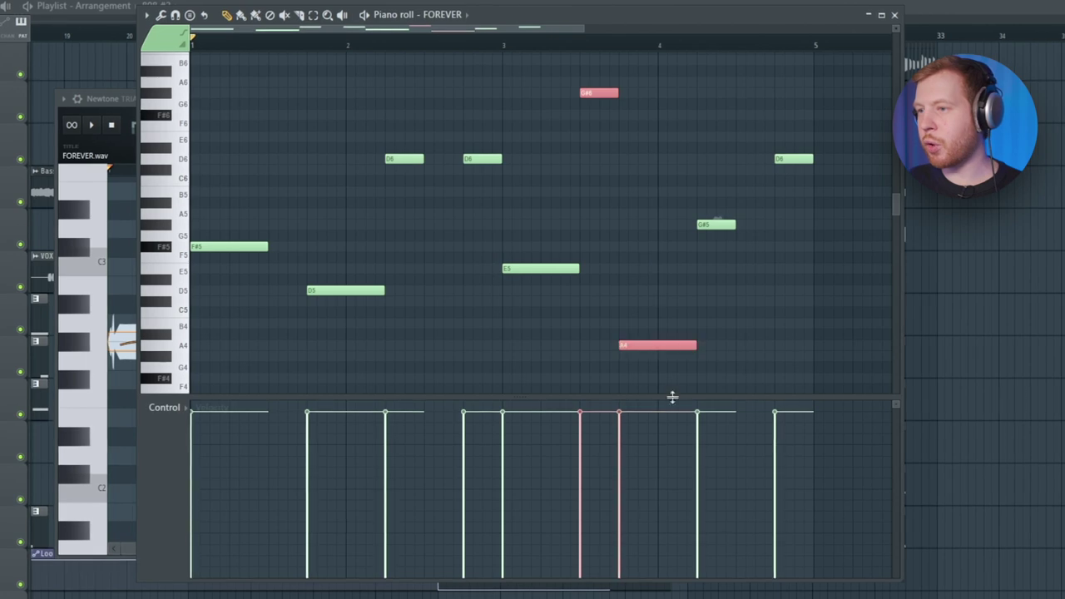
pyautogui.moveTo(613, 73); pyautogui.dragTo(568, 121)
pyautogui.hotkey('ctrl', 'Down')
pyautogui.press('space')
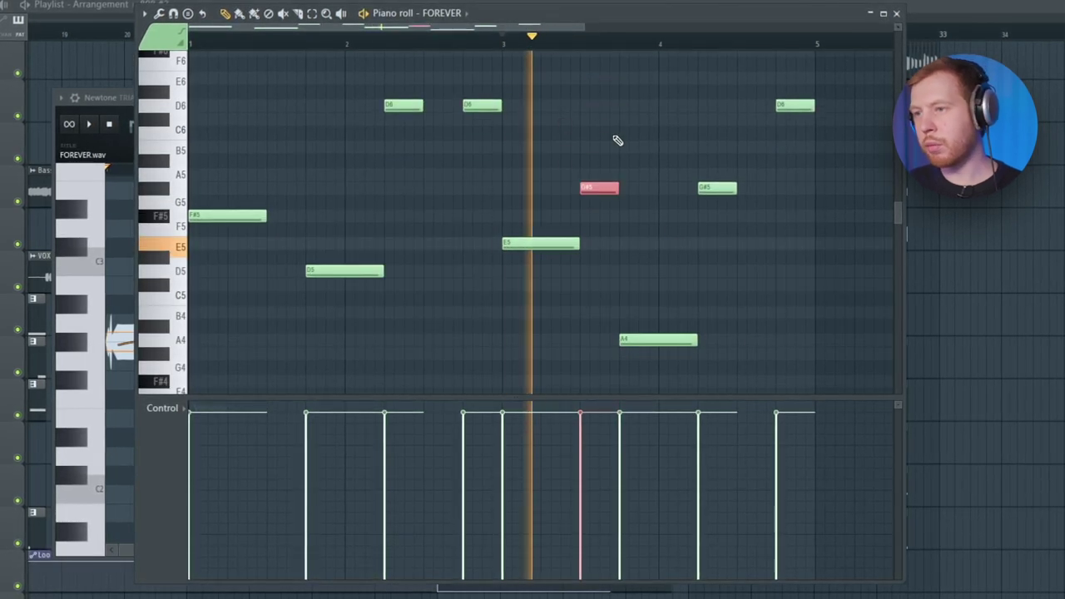
pyautogui.moveTo(679, 310); pyautogui.dragTo(649, 397)
pyautogui.hotkey('ctrl', 'Up')
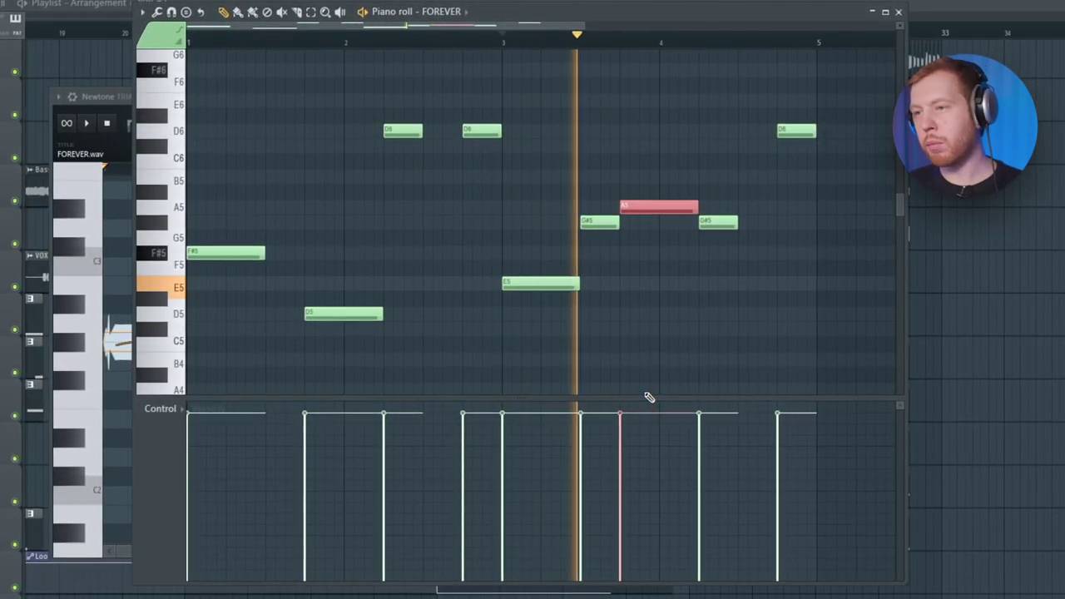
# Step: Place the 808 #2 pattern on Track 3 at bars 25 and 29 and cue playback from bar 25
pyautogui.press('F12')
pyautogui.click(446, 151)
pyautogui.click(674, 153)
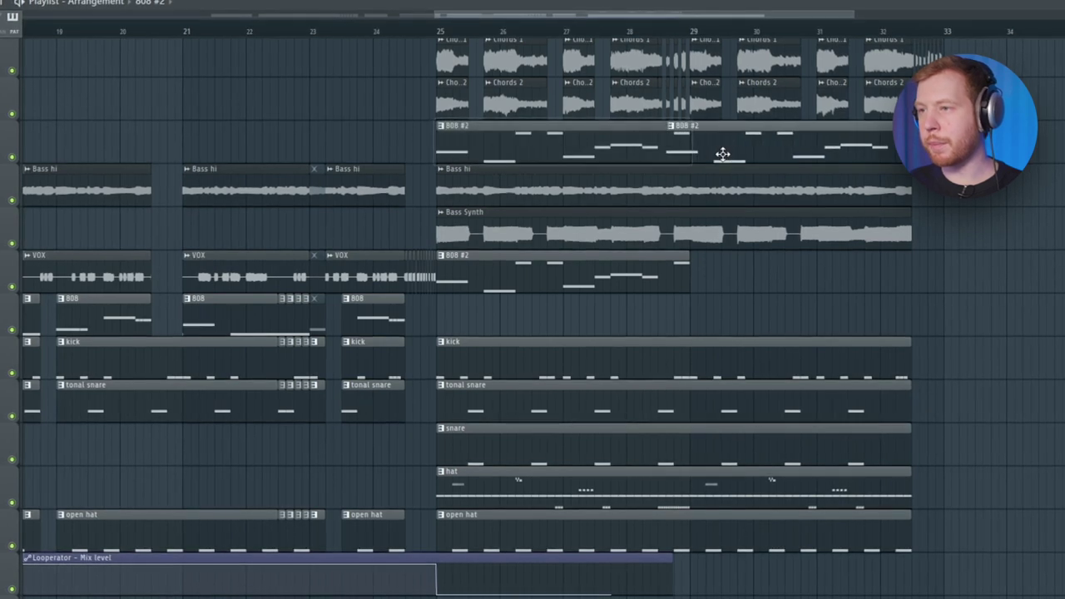
pyautogui.click(444, 32)
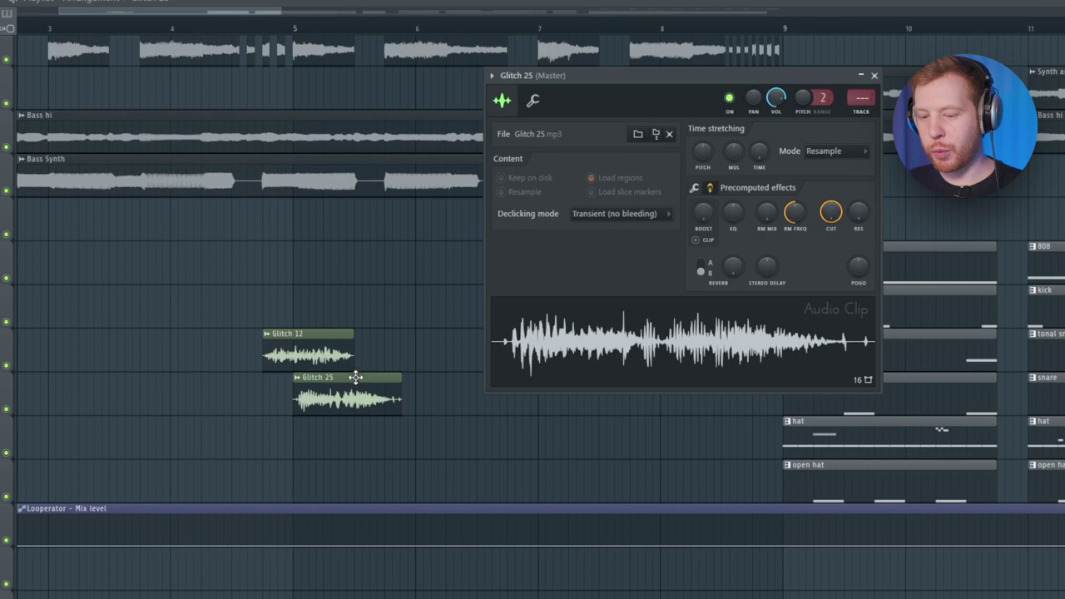
# Step: Normalize the Glitch 12 sample, add a fade-in, and enable boost clipping on the Glitch 25 sample
pyautogui.doubleClick(312, 348)
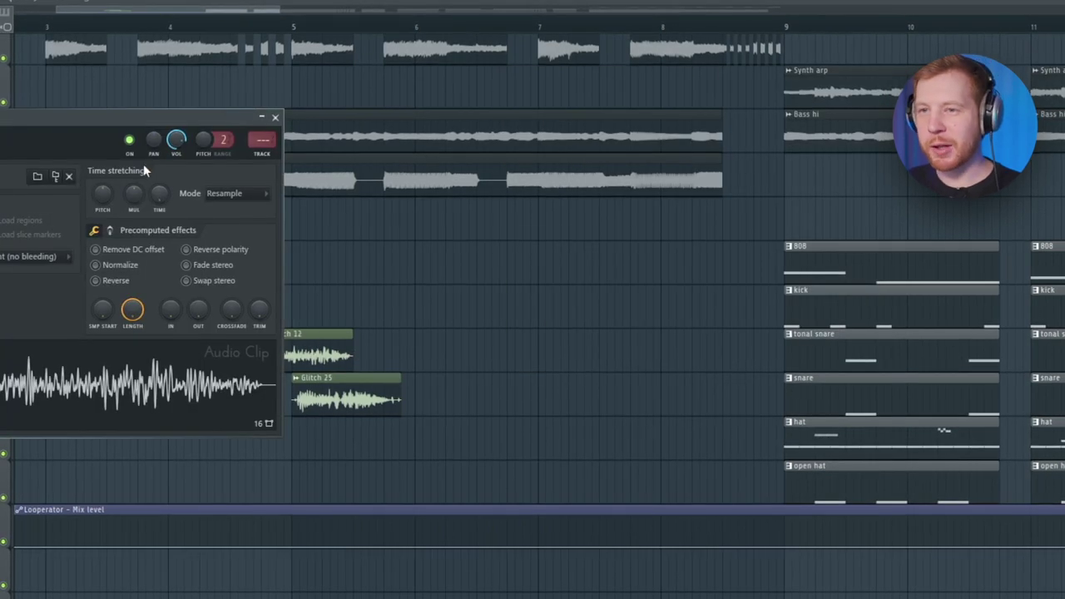
pyautogui.moveTo(130, 130); pyautogui.dragTo(617, 135)
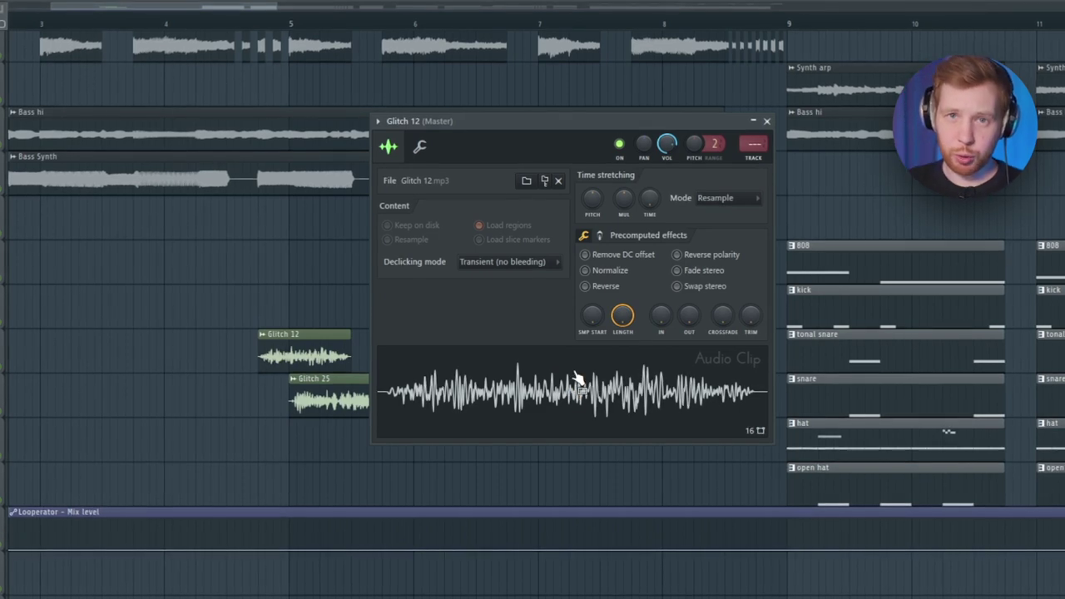
pyautogui.click(619, 272)
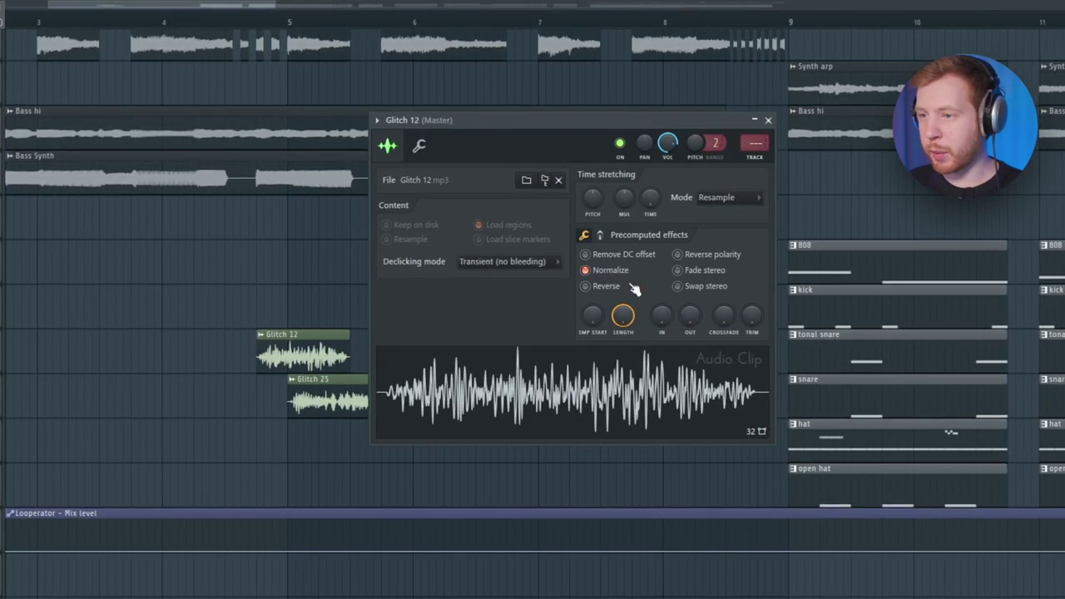
pyautogui.moveTo(660, 320)
pyautogui.mouseDown()
pyautogui.moveTo(660, 299)
pyautogui.moveTo(664, 311)
pyautogui.mouseUp()
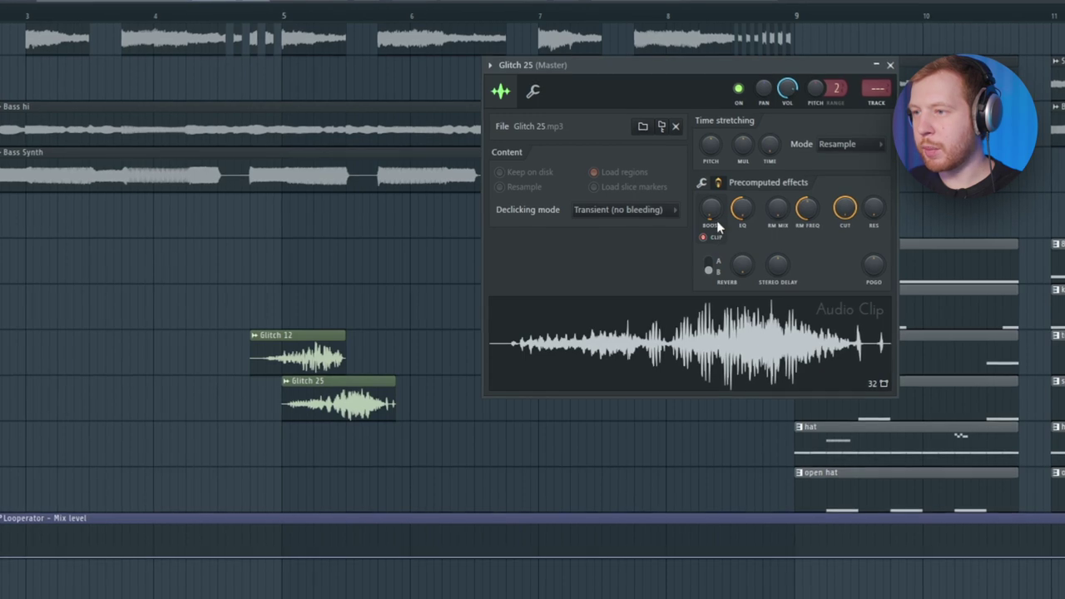
pyautogui.click(703, 237)
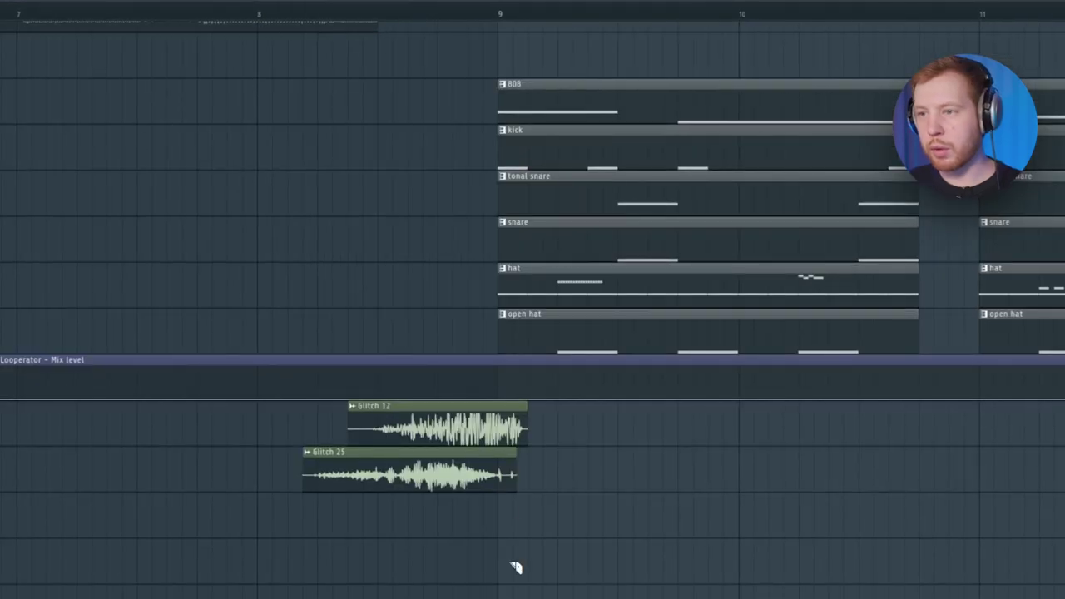
# Step: Fit the Glitch 12 and Glitch 25 clips into the half bar before bar 9 and audition the transition
pyautogui.moveTo(491, 463); pyautogui.dragTo(498, 424)
pyautogui.moveTo(378, 565); pyautogui.dragTo(379, 426)
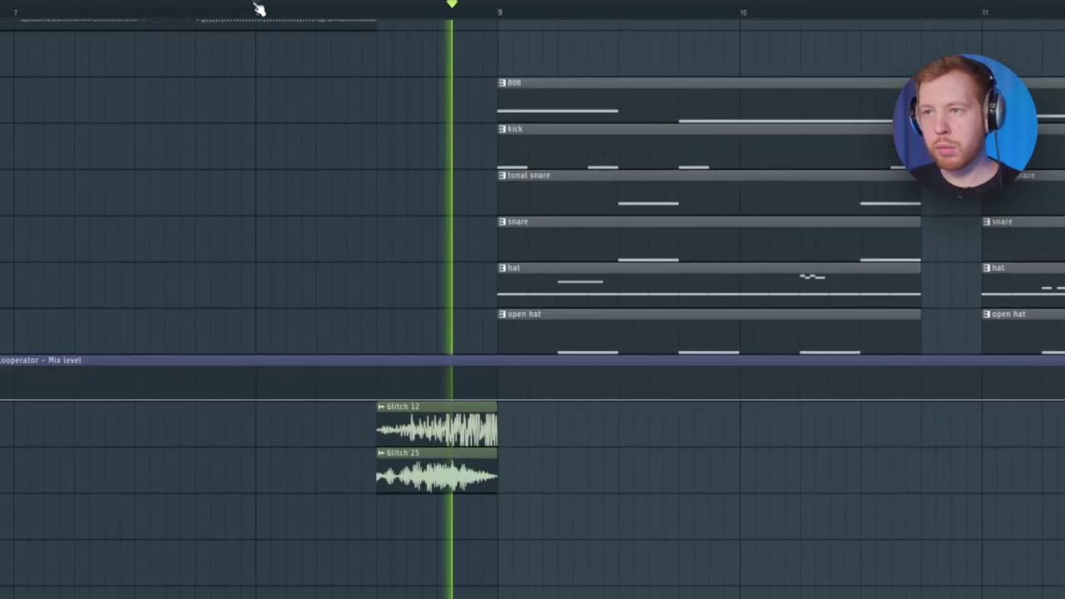
pyautogui.press('space')
pyautogui.press('space')
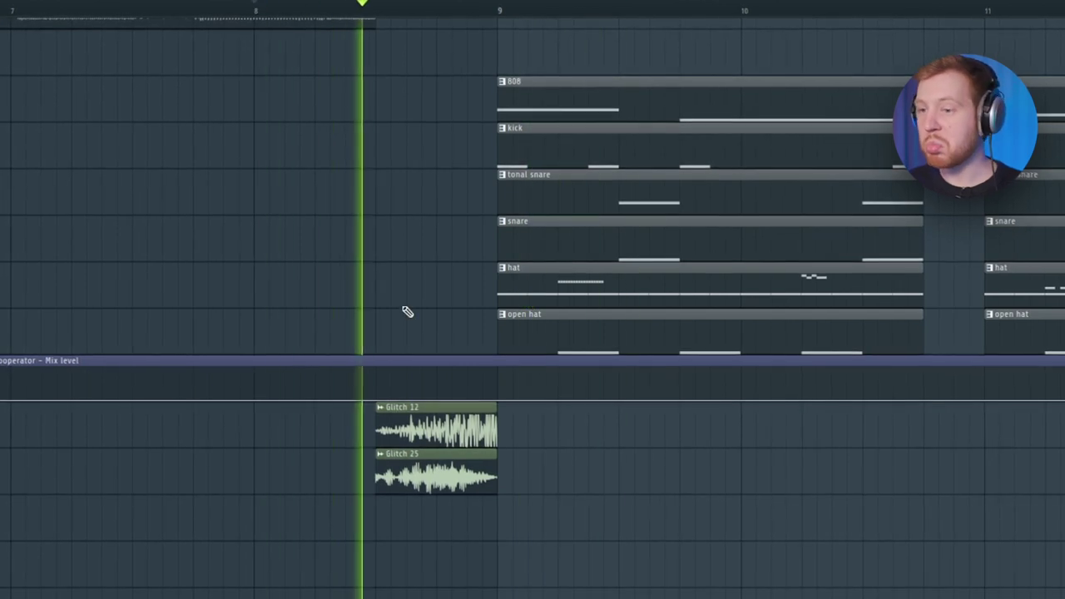
pyautogui.scroll(-2, 308, 528)
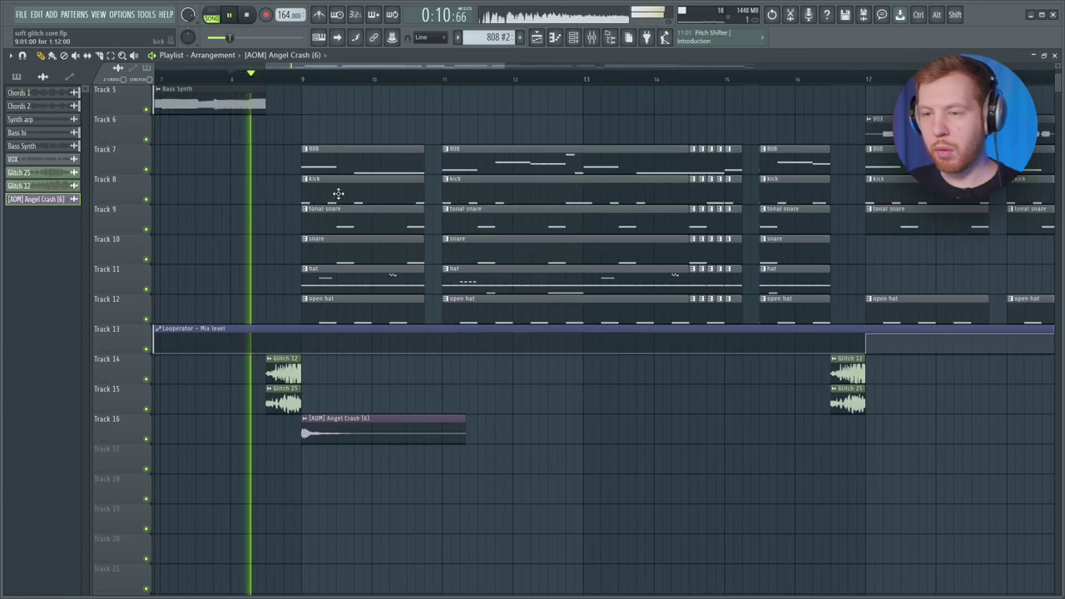
pyautogui.press('space')
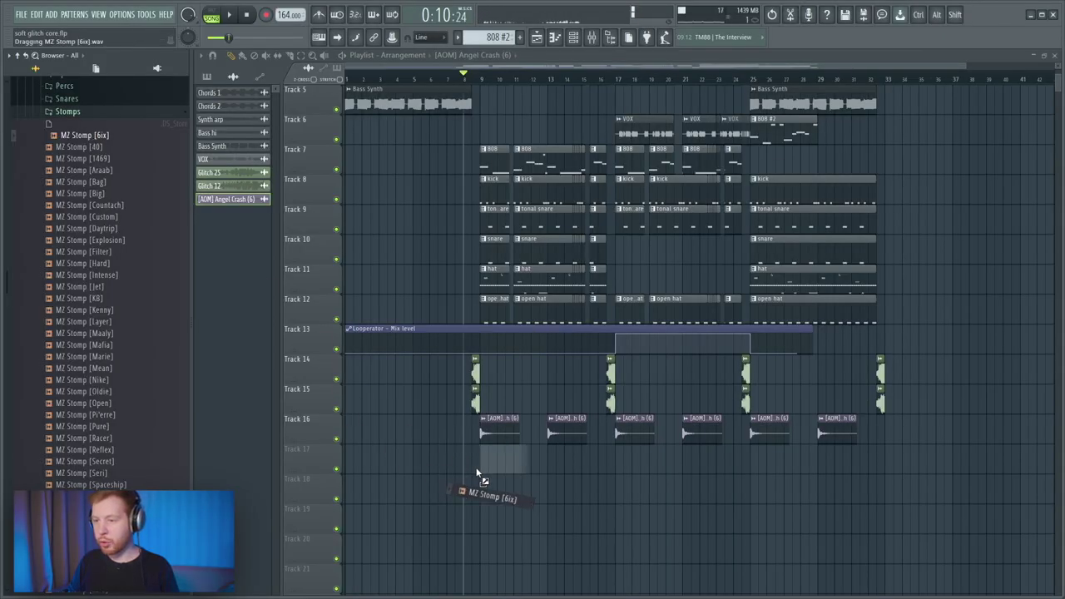
# Step: Place the MZ Stomp [6ix] sample on Track 17 at bar 9 and shorten it to about one bar
pyautogui.moveTo(477, 474); pyautogui.dragTo(475, 471)
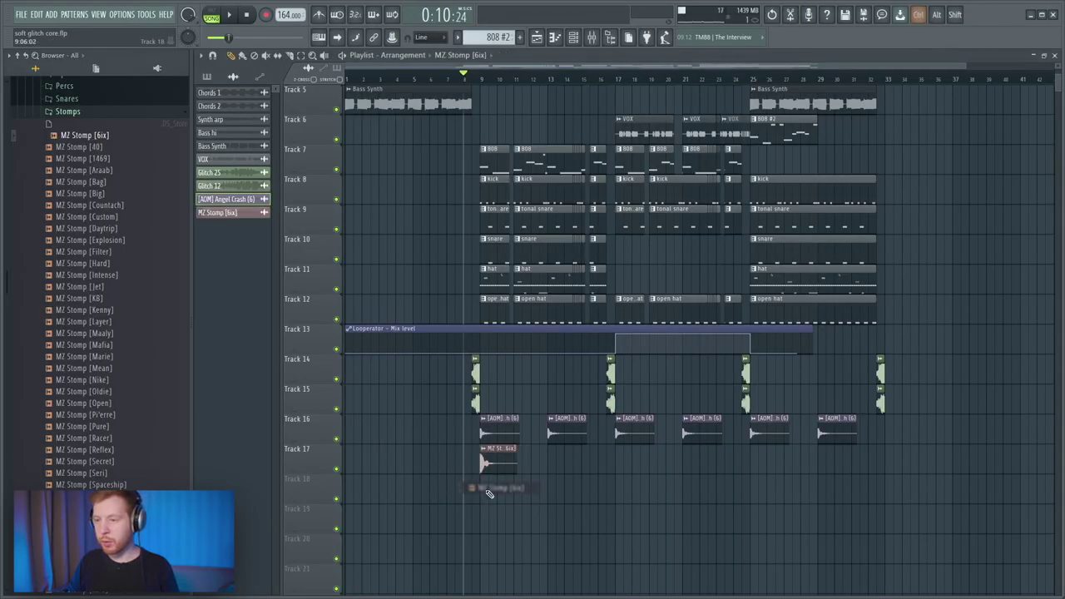
pyautogui.scroll(4, 488, 464)
pyautogui.doubleClick(488, 459)
pyautogui.click(396, 385)
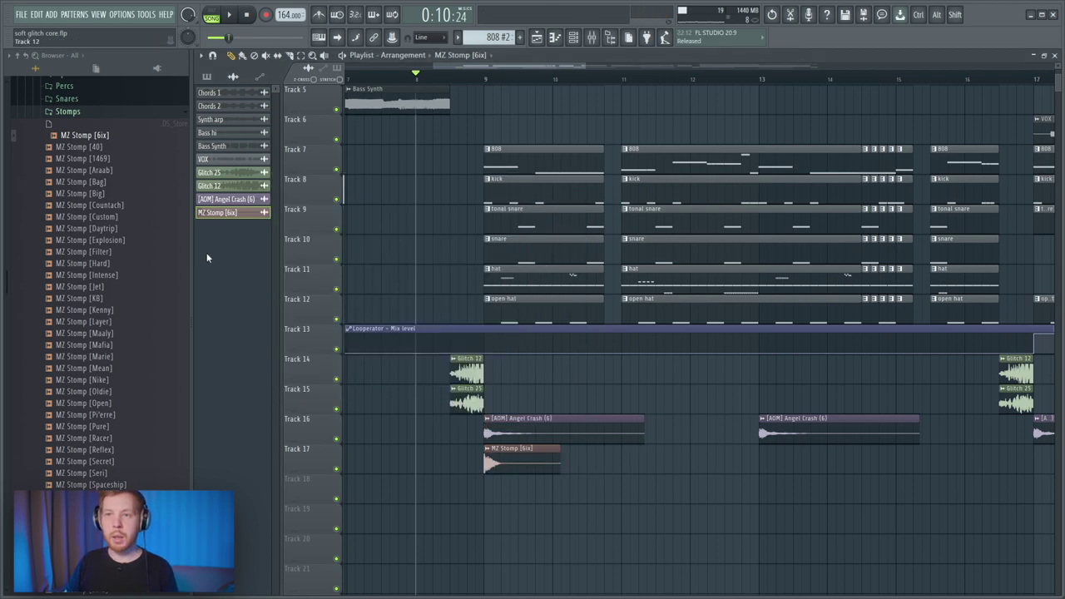
# Step: Normalize the xXxX_IMPACT_XxXx sample and adjust its fade-out
pyautogui.scroll(10, 185, 252)
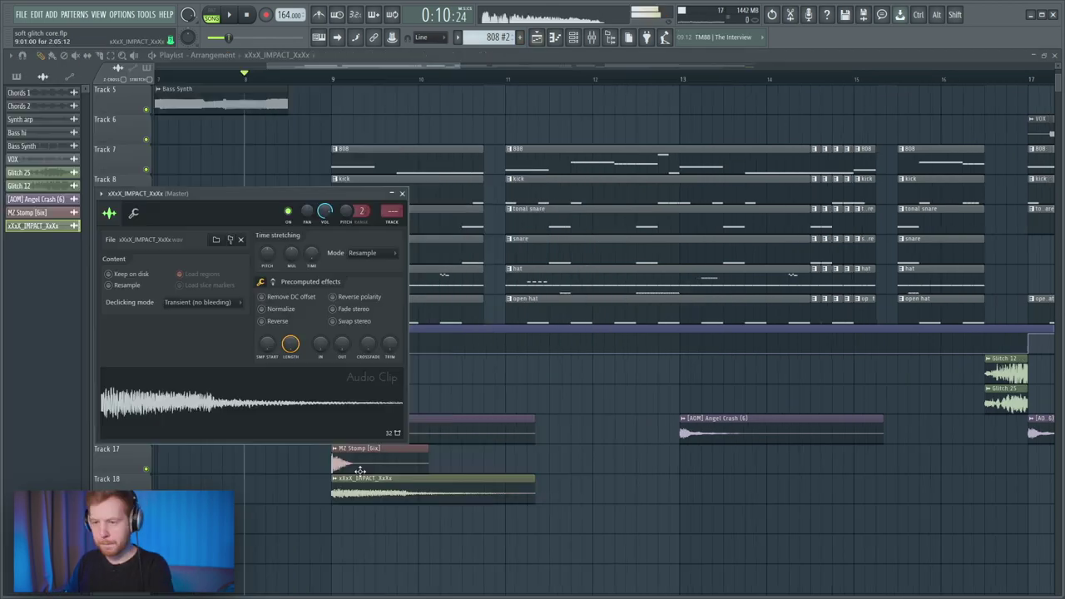
pyautogui.click(274, 308)
pyautogui.moveTo(342, 343); pyautogui.dragTo(342, 348)
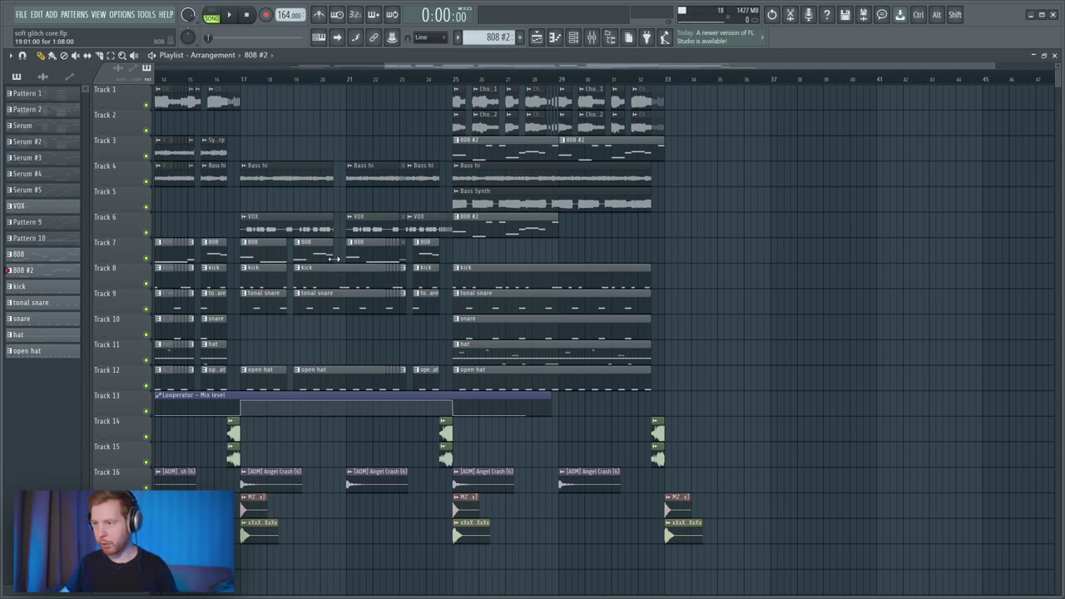
# Step: Copy the Chords 1 and Chords 2 clips from bars 25 to 33 to a new section starting at bar 41
pyautogui.moveTo(643, 132); pyautogui.dragTo(441, 97)
pyautogui.hotkey('ctrl', 'b')
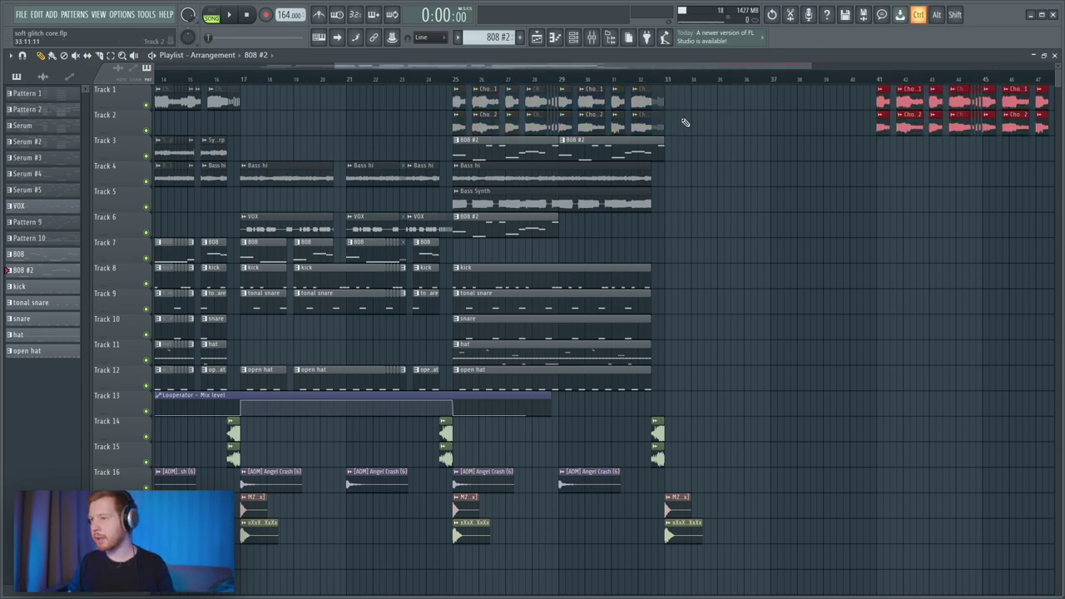
pyautogui.moveTo(674, 102); pyautogui.dragTo(884, 176)
pyautogui.keyDown('ctrl'); pyautogui.click(954, 231); pyautogui.keyUp('ctrl')
pyautogui.moveTo(954, 231); pyautogui.dragTo(709, 172)
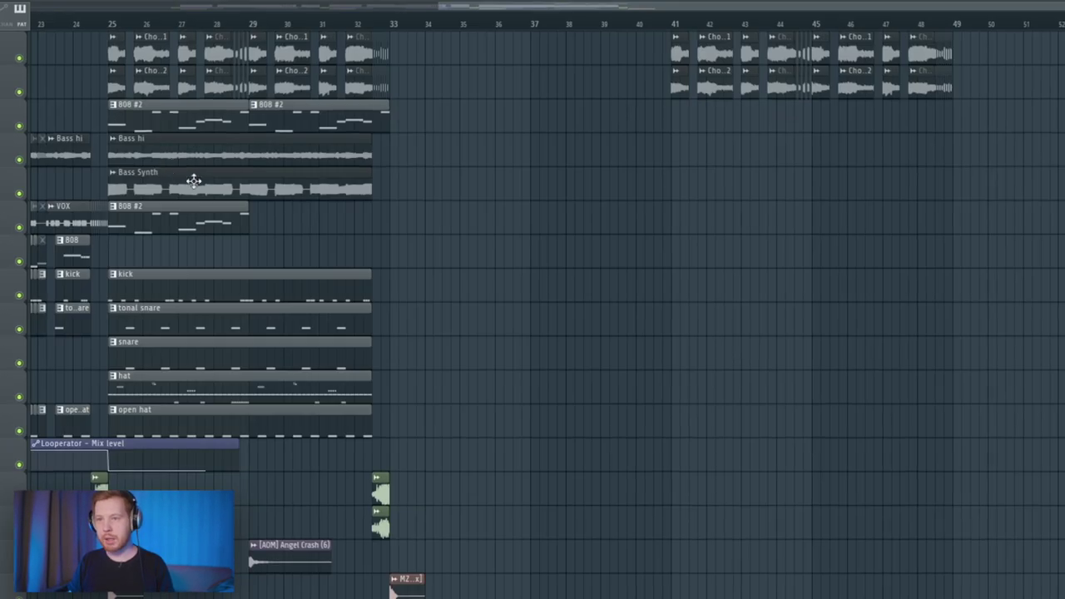
# Step: Copy the Bass hi clip from bar 25 to bar 41 on Track 4
pyautogui.moveTo(269, 179); pyautogui.dragTo(684, 179)
pyautogui.moveTo(737, 153); pyautogui.dragTo(728, 154)
pyautogui.moveTo(460, 289); pyautogui.dragTo(673, 316)
pyautogui.scroll(-2, 674, 316)
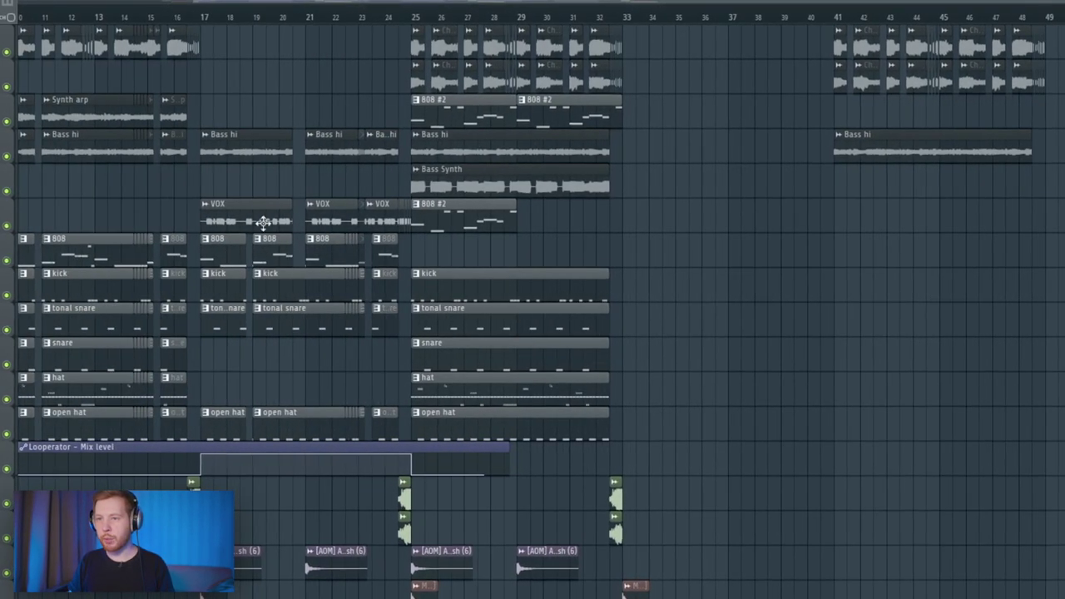
# Step: Place a vocal clip on Track 5 and the 808 pattern on Track 7, both starting at bar 41
pyautogui.moveTo(248, 213); pyautogui.dragTo(881, 209)
pyautogui.rightClick(839, 210)
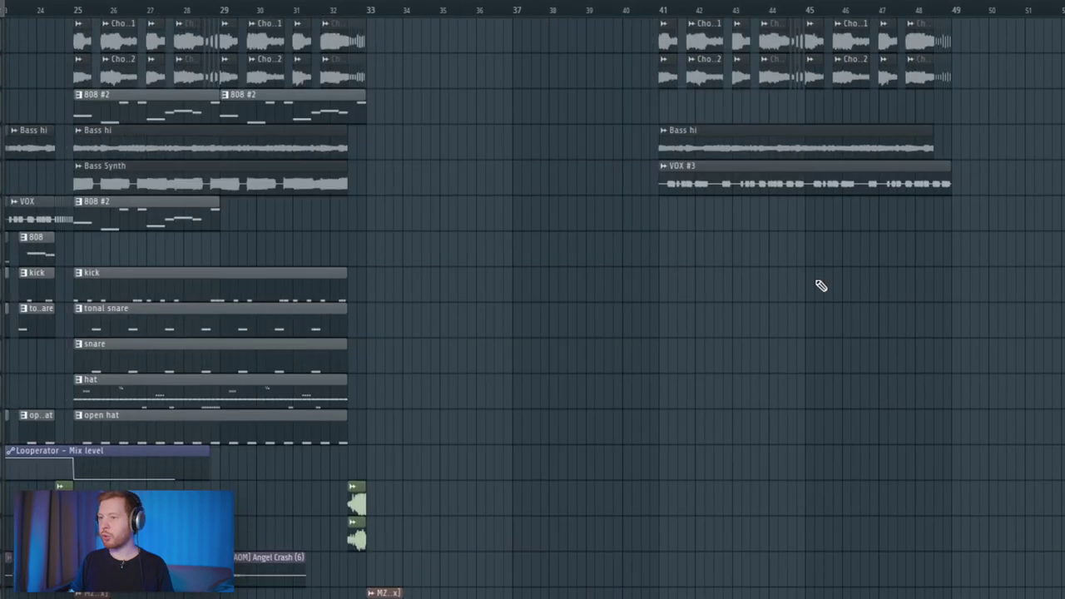
pyautogui.click(674, 249)
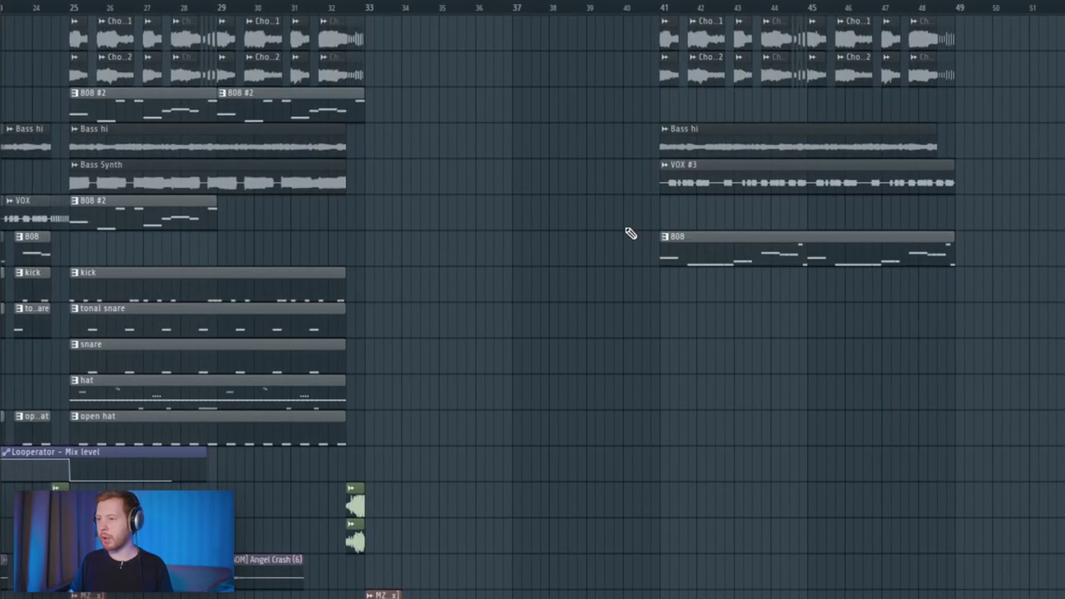
# Step: Add a continuous run of evenly spaced kick notes to the 808 pattern placed at bar 41
pyautogui.rightClick(664, 243)
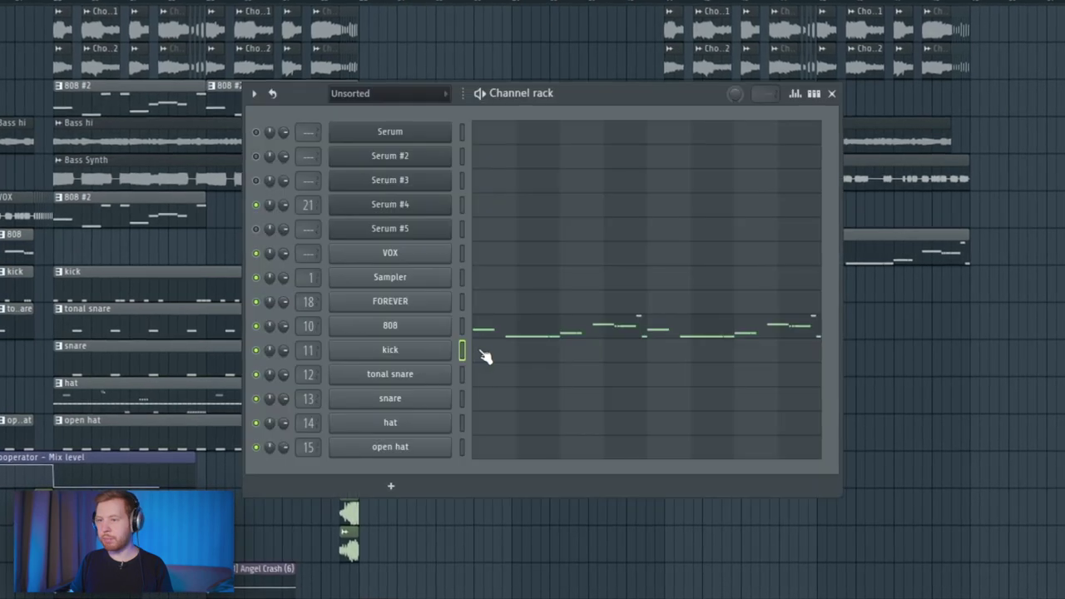
pyautogui.click(486, 349)
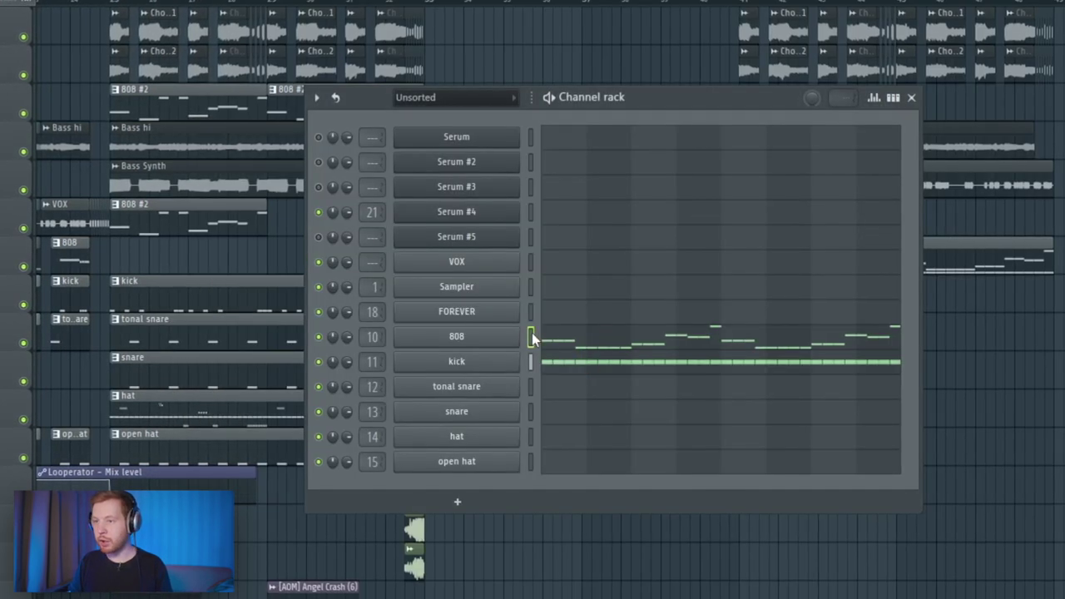
# Step: Add notes for Serum #4 to the 808 #3 pattern and transpose them down one octave
pyautogui.click(530, 211)
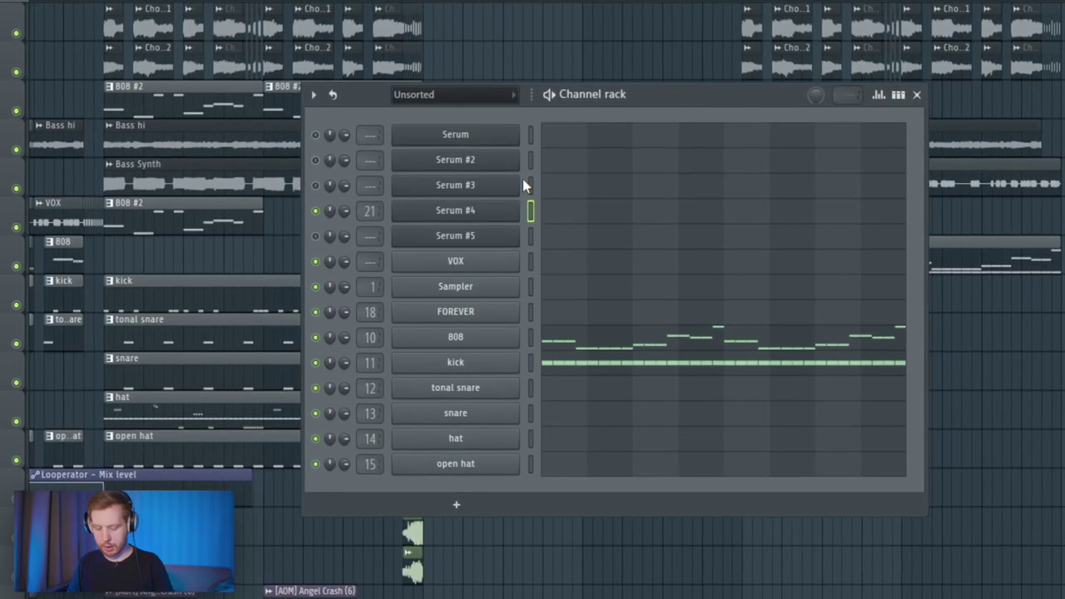
pyautogui.press('F9')
pyautogui.press('F6')
pyautogui.click(683, 209)
pyautogui.hotkey('ctrl', 'Down')
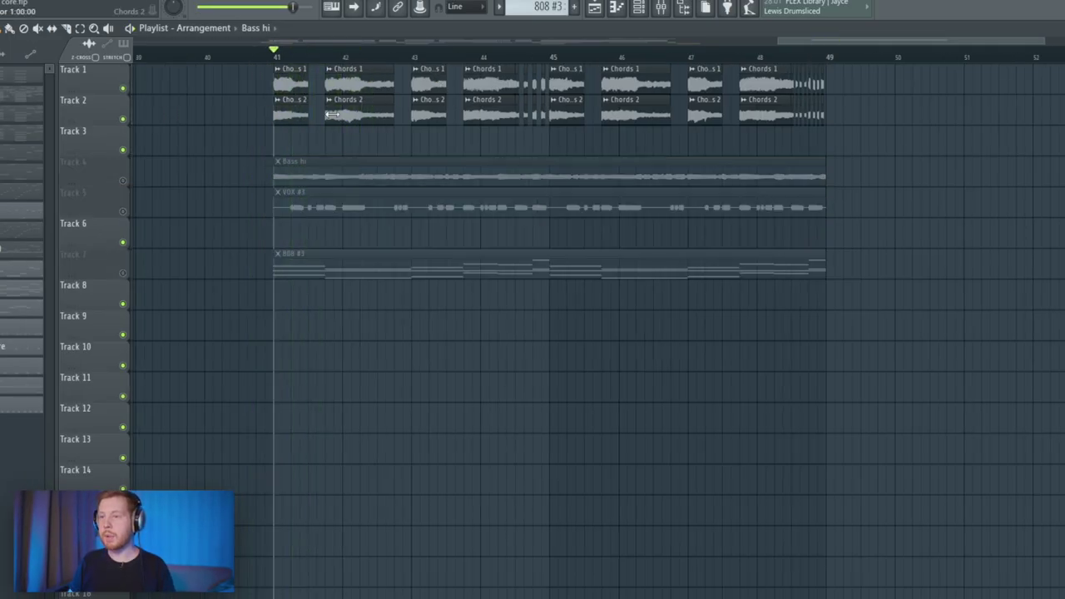
# Step: Add Gross Beat with the Momentary preset to slot 3 of the Chords 2 mixer track and apply its 1/2 Bt Gate volume pattern
pyautogui.click(660, 8)
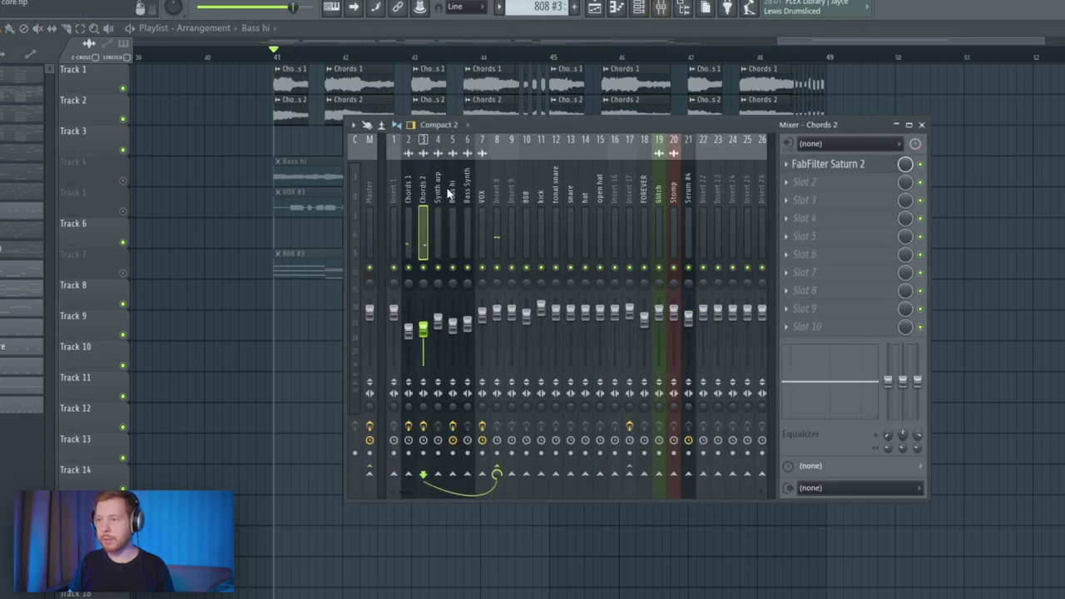
pyautogui.click(804, 214)
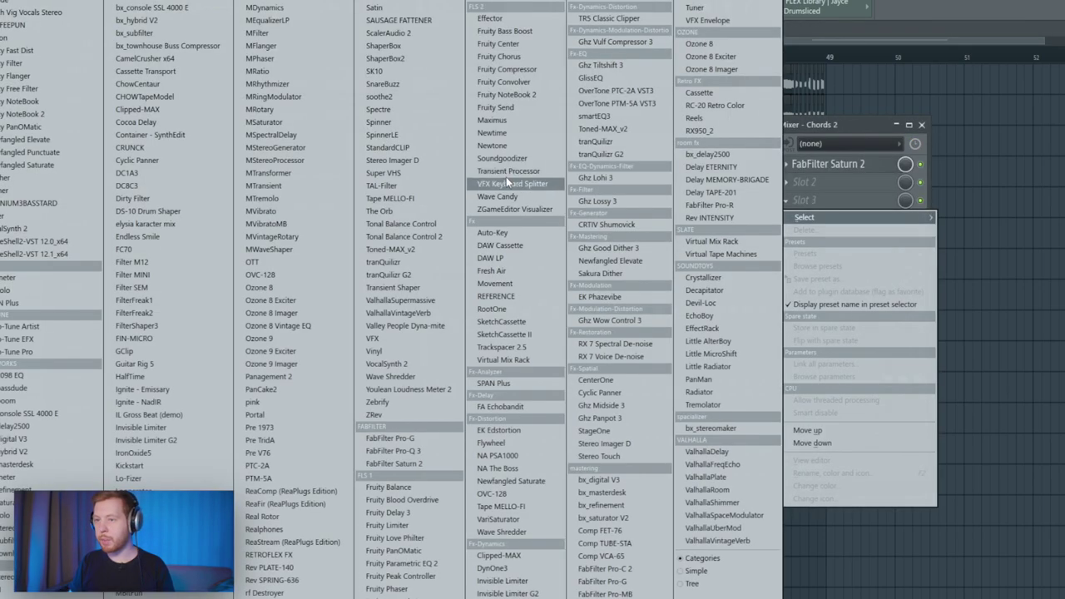
pyautogui.click(454, 99)
pyautogui.click(497, 125)
pyautogui.click(533, 363)
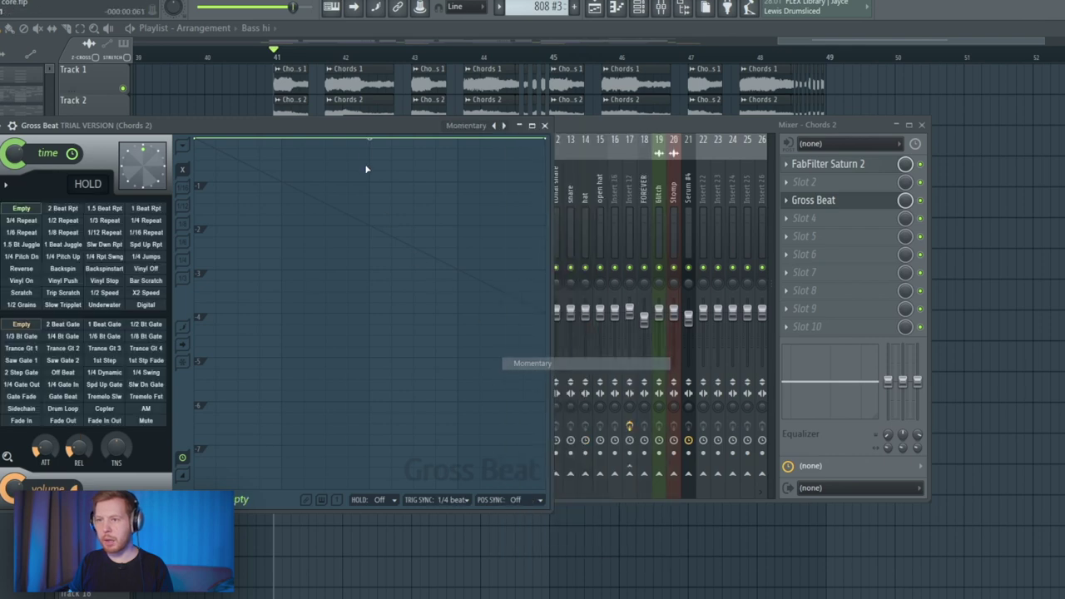
pyautogui.moveTo(166, 125); pyautogui.dragTo(452, 153)
pyautogui.click(442, 352)
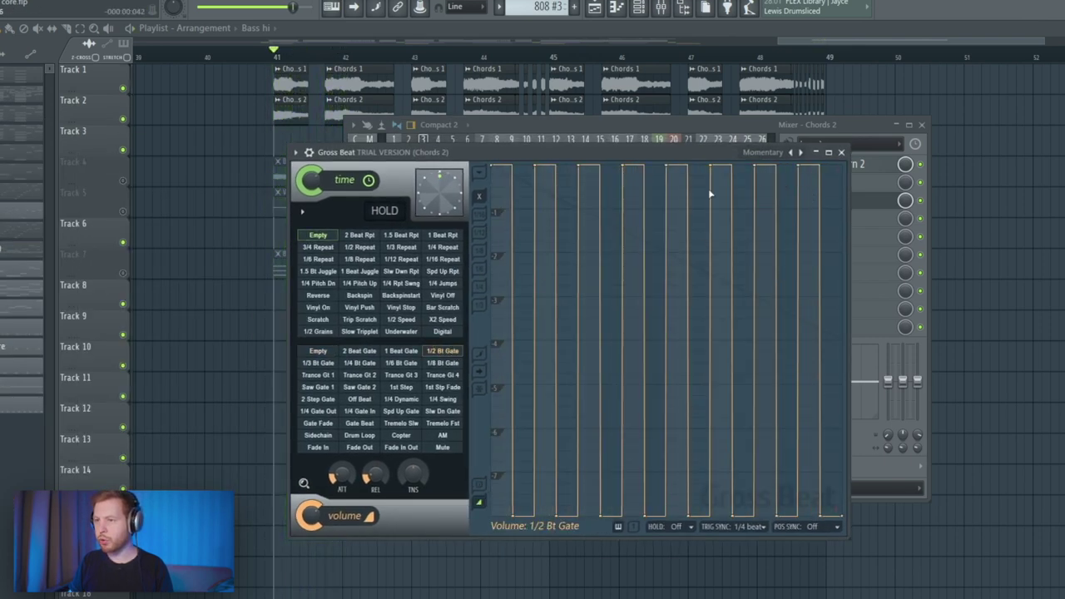
# Step: Unmute Track 4, chop the Bass hi clip at bar 41 into beats and select all its slices
pyautogui.click(123, 181)
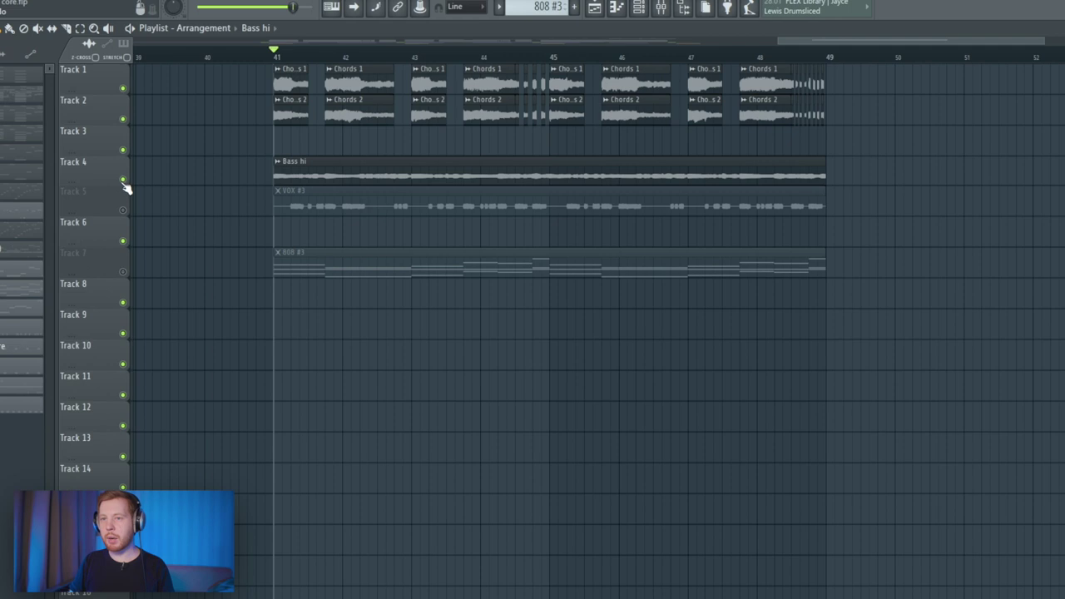
pyautogui.press('space')
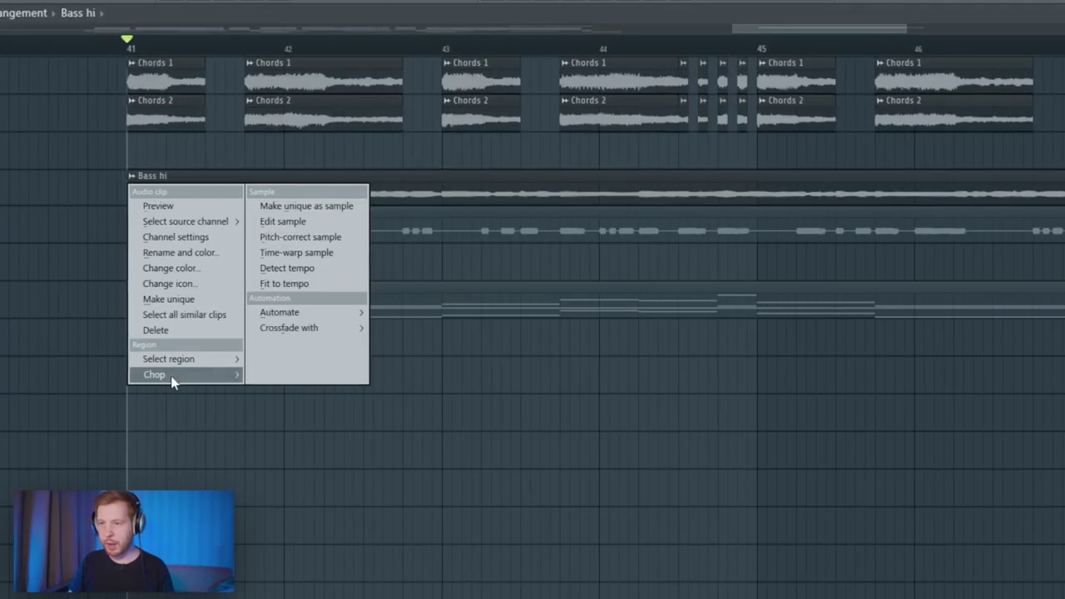
pyautogui.moveTo(173, 382)
pyautogui.moveTo(305, 472)
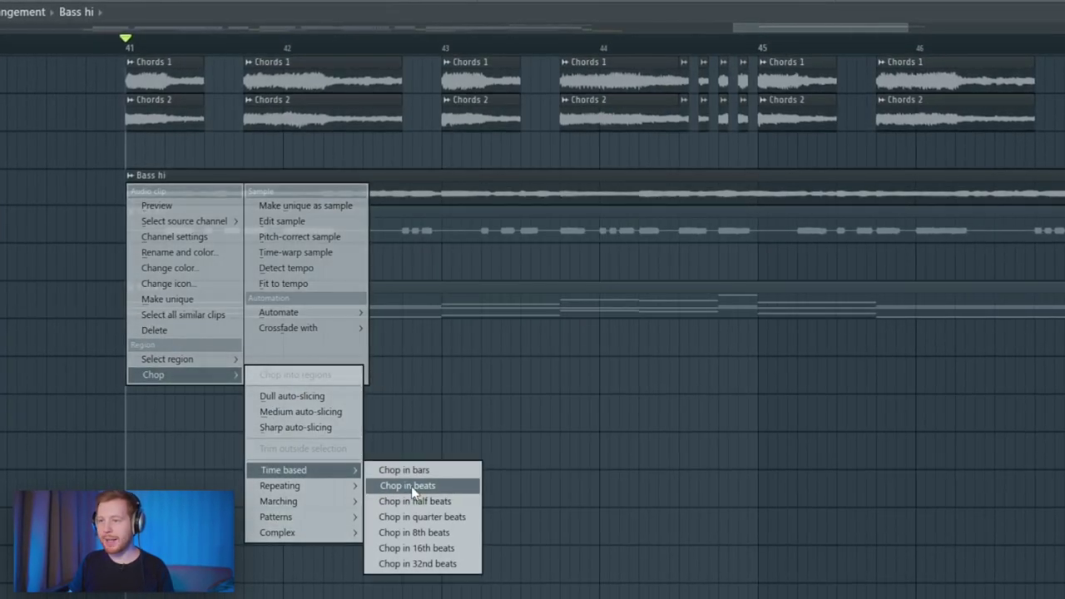
pyautogui.click(411, 486)
pyautogui.scroll(-3, 802, 214)
pyautogui.moveTo(802, 215); pyautogui.dragTo(266, 190)
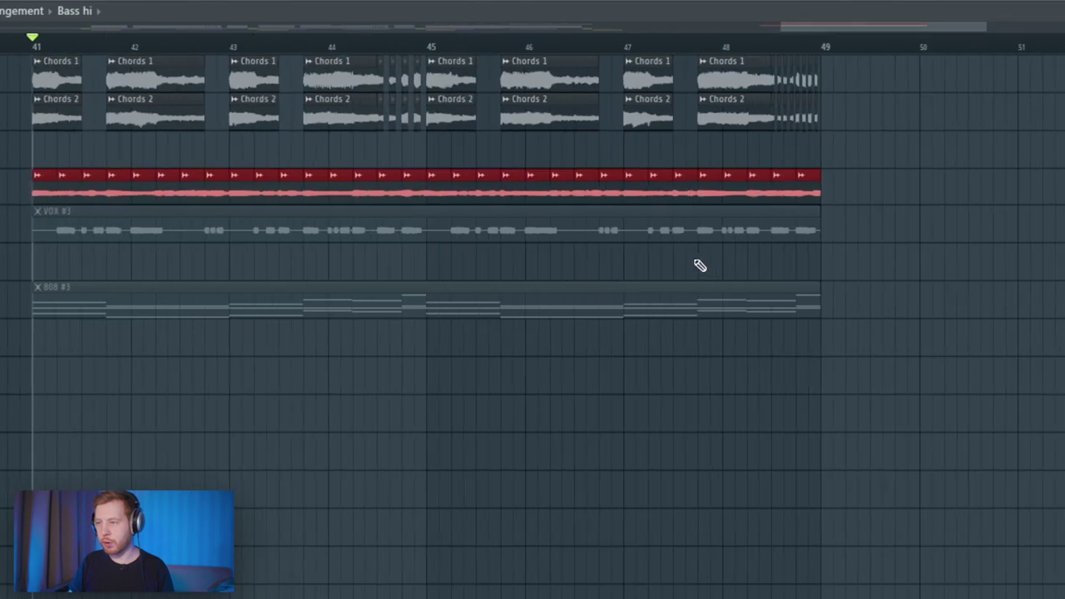
# Step: Retrigger each Bass hi slice every half beat from bar 41 to 49 and shorten the slices to leave gaps between them
pyautogui.scroll(3, 927, 195)
pyautogui.scroll(3, 697, 231)
pyautogui.moveTo(1, 188); pyautogui.dragTo(8, 188)
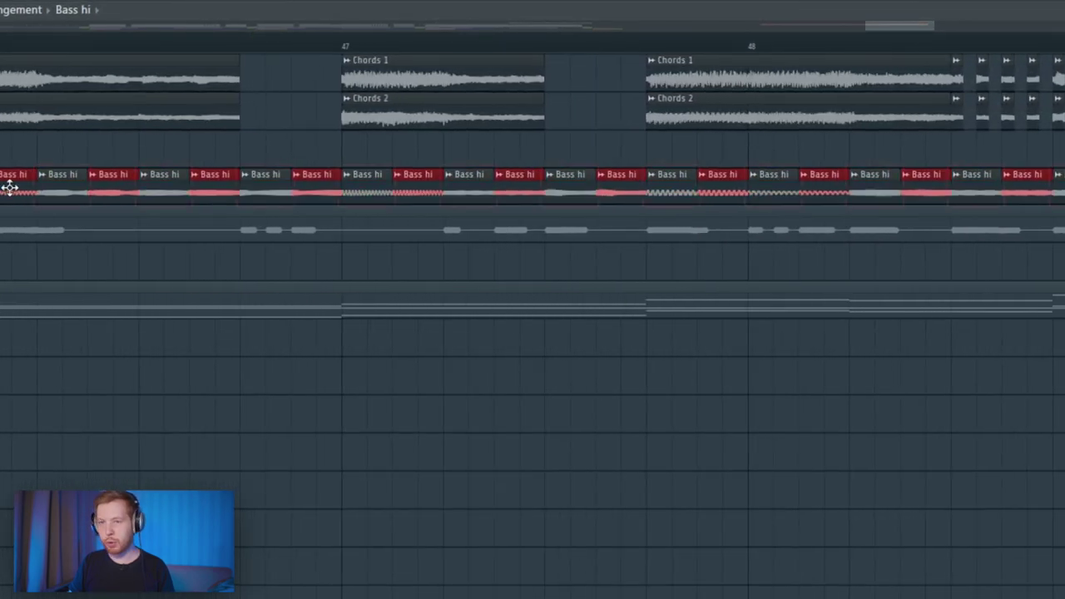
pyautogui.scroll(-4, 5, 188)
pyautogui.keyDown('ctrl'); pyautogui.click(732, 158); pyautogui.keyUp('ctrl')
pyautogui.moveTo(722, 172); pyautogui.dragTo(2, 200)
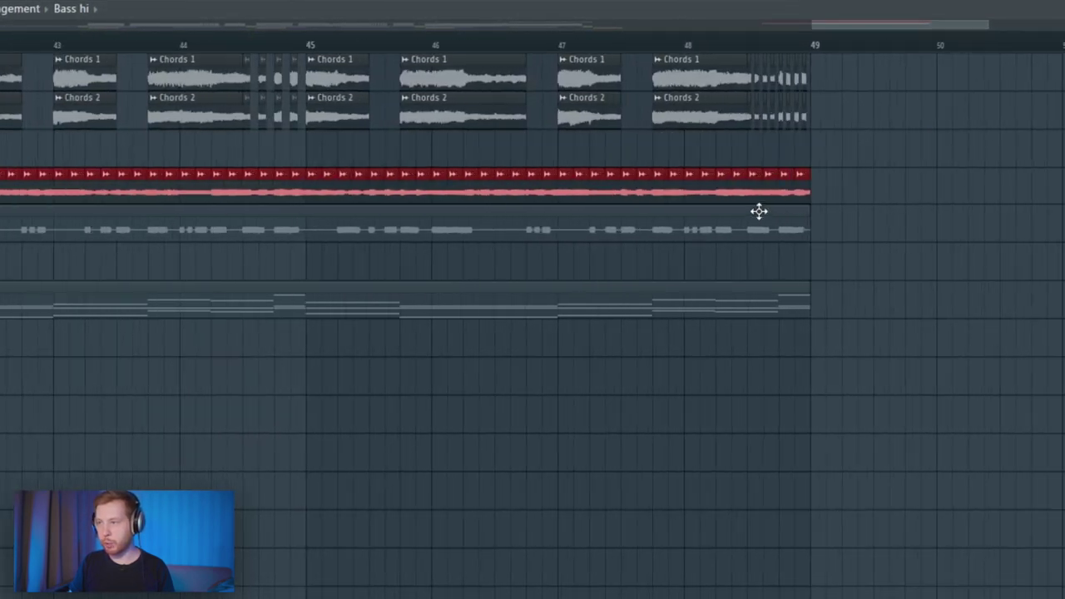
pyautogui.scroll(-5, 380, 267)
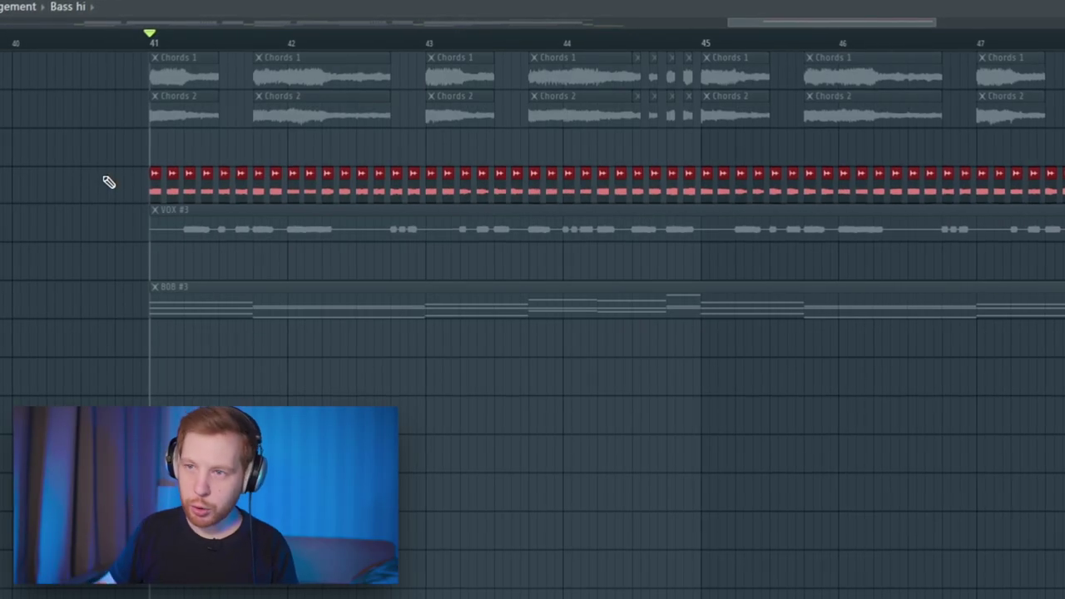
pyautogui.scroll(5, 109, 182)
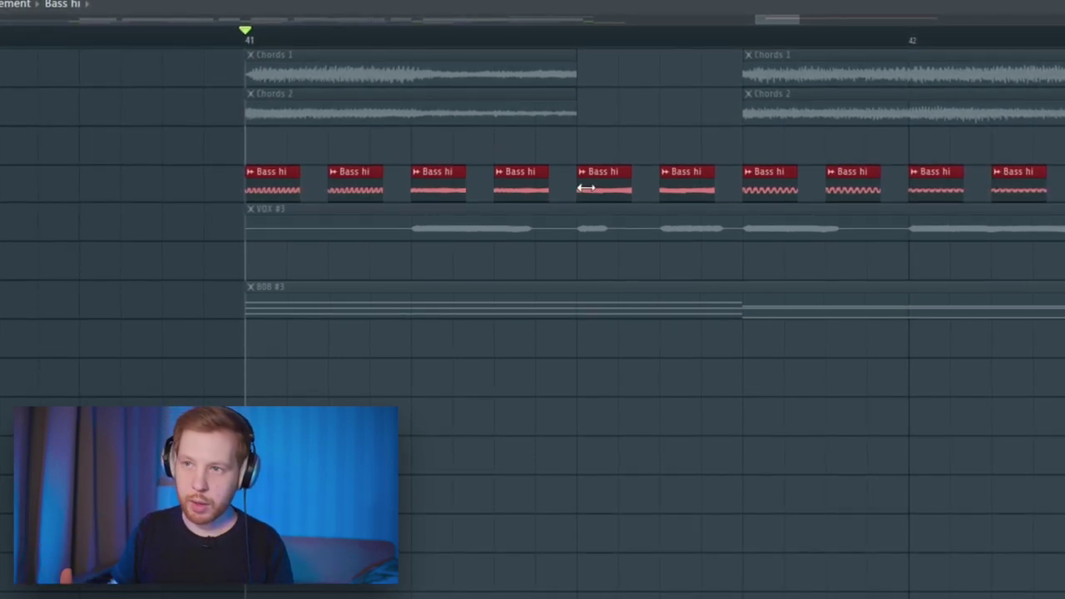
# Step: Unmute the VOX track and chop the VOX #3 clip at bar 41 into beats
pyautogui.press('space')
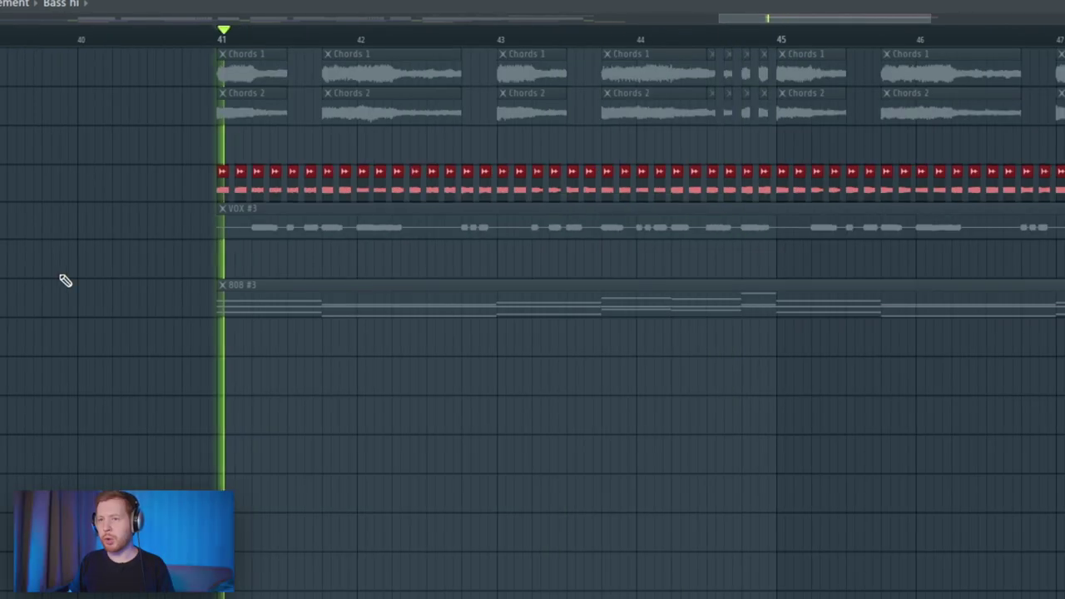
pyautogui.click(1, 223)
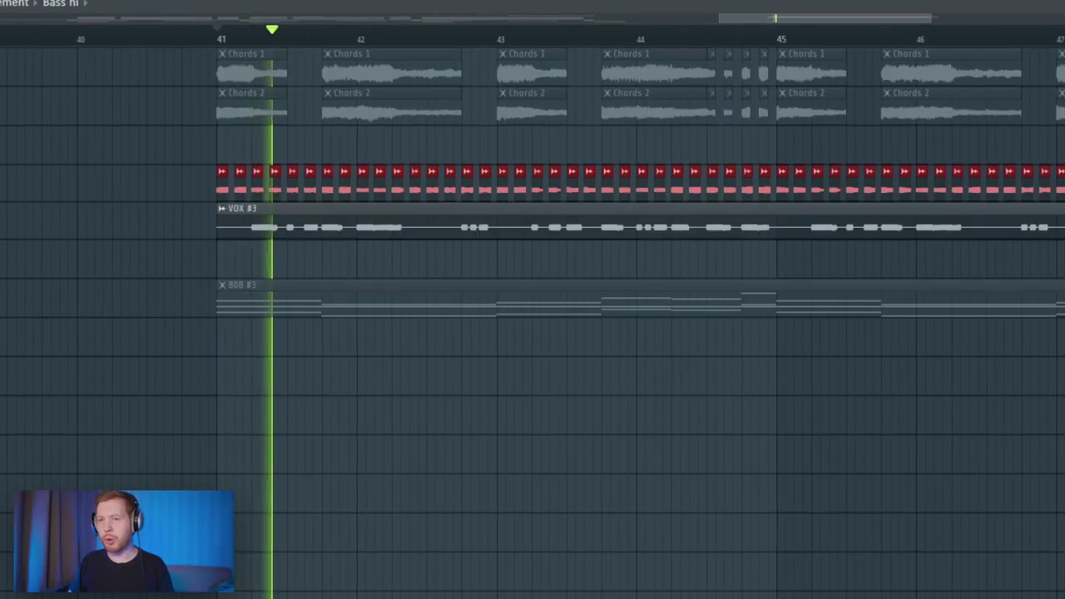
pyautogui.press('space')
pyautogui.scroll(-3, 441, 306)
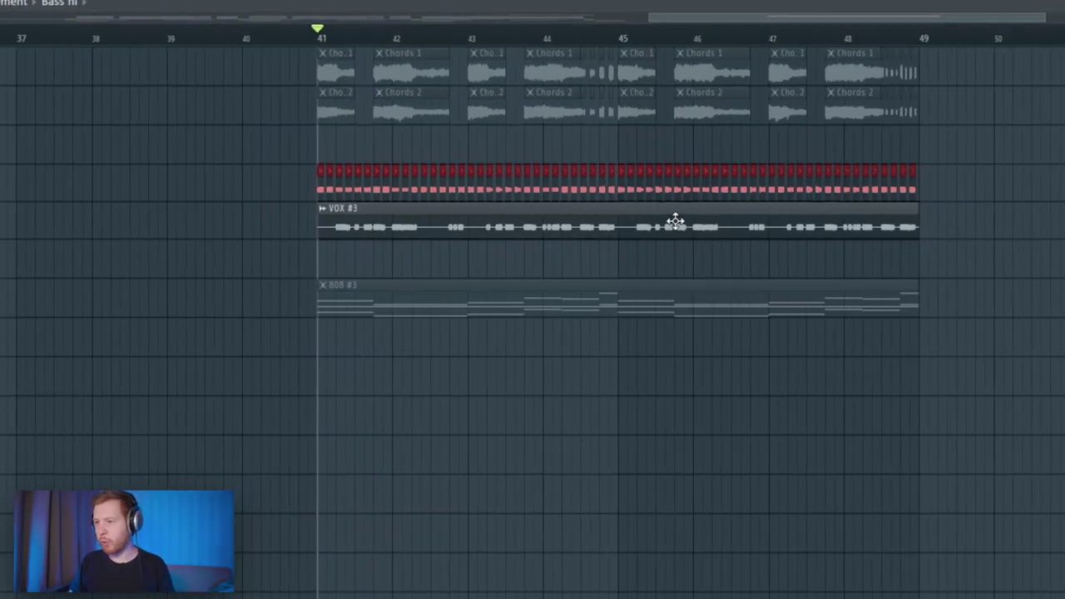
pyautogui.doubleClick(462, 231)
pyautogui.press('Escape')
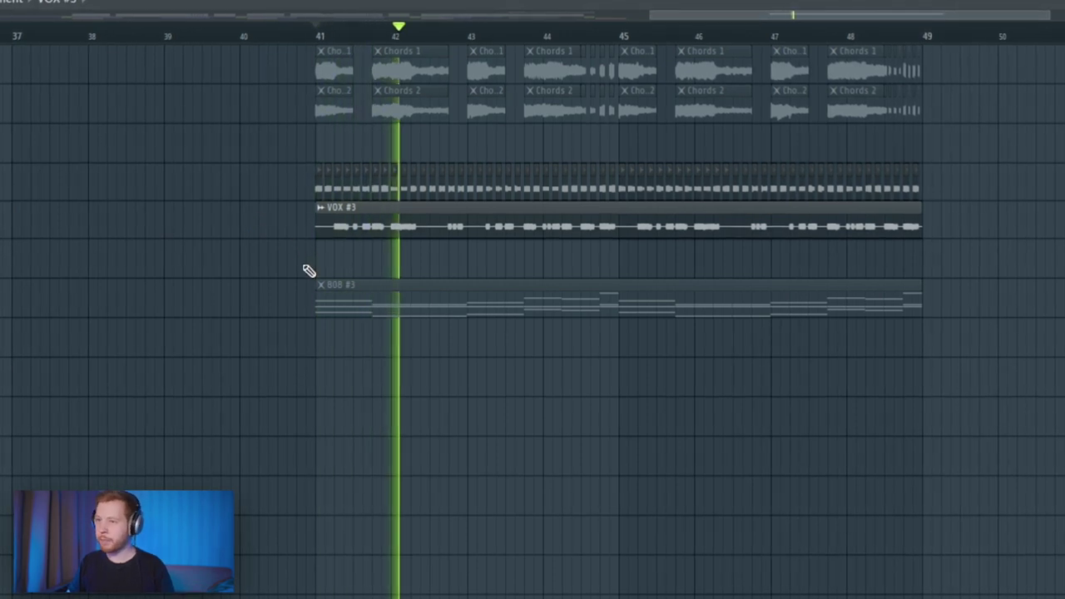
pyautogui.press('space')
pyautogui.click(320, 208)
pyautogui.moveTo(387, 424)
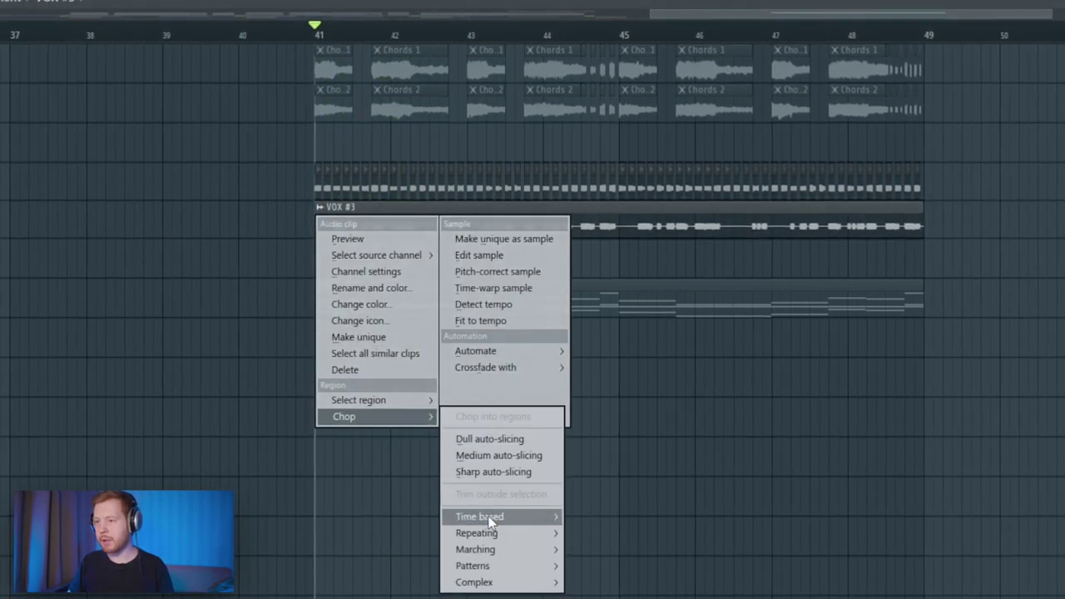
pyautogui.moveTo(490, 518)
pyautogui.click(612, 534)
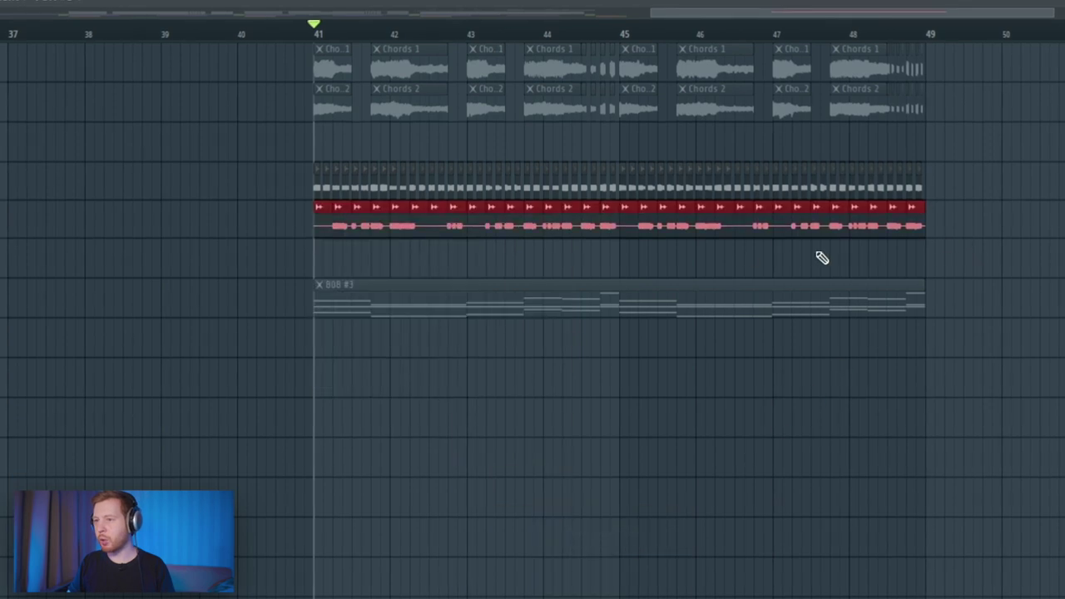
# Step: Rearrange the VOX #3 slices into gapped repeating pairs, filling the silent start of bar 41 with voiced slices, and play the section
pyautogui.scroll(5, 483, 254)
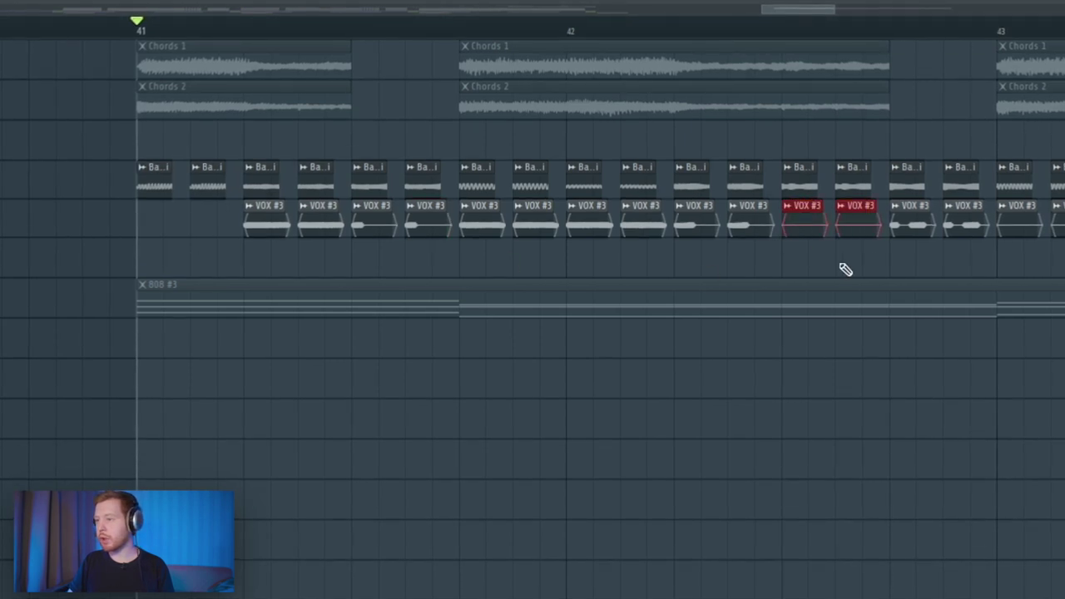
pyautogui.moveTo(302, 225); pyautogui.dragTo(205, 225)
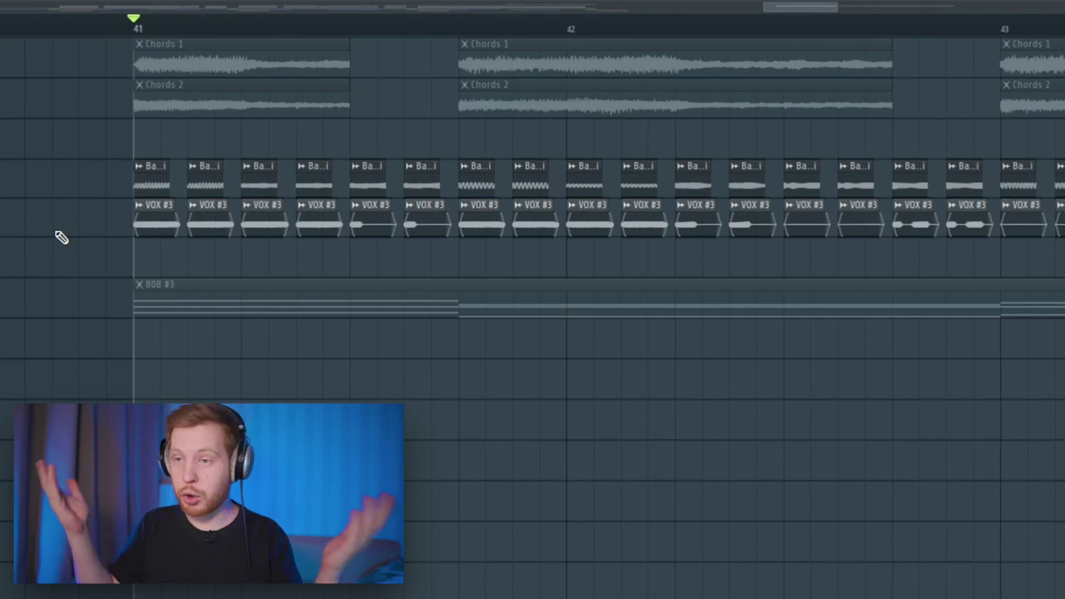
pyautogui.press('space')
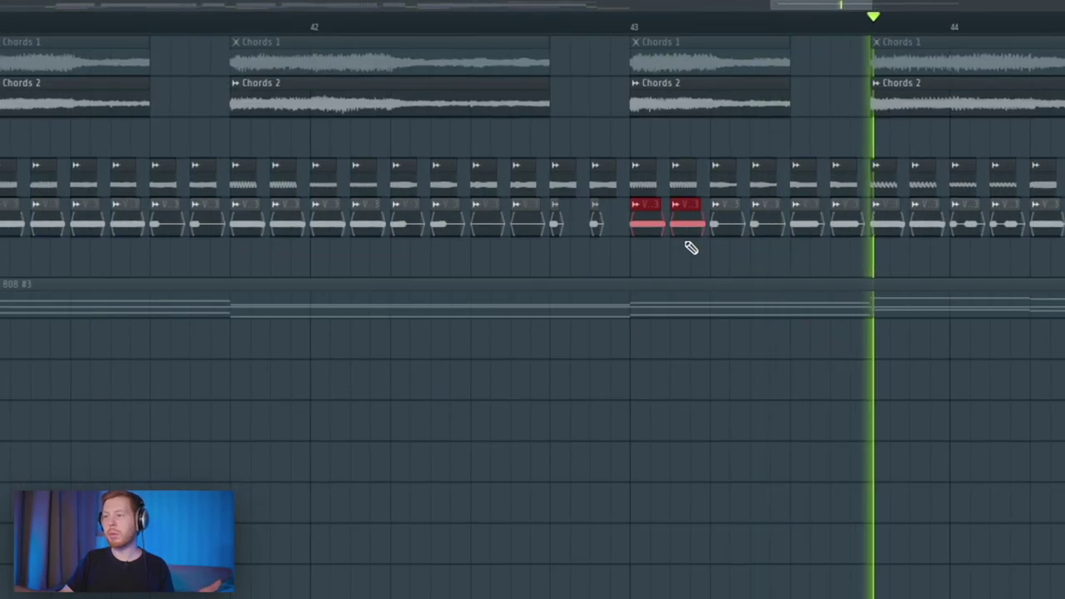
pyautogui.scroll(2, 943, 232)
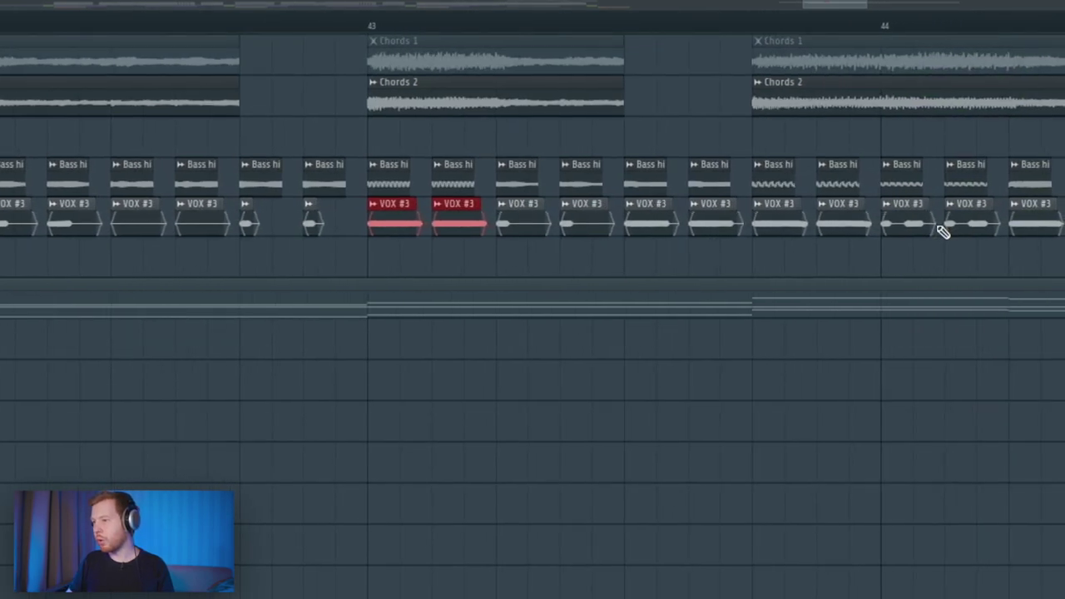
pyautogui.click(317, 27)
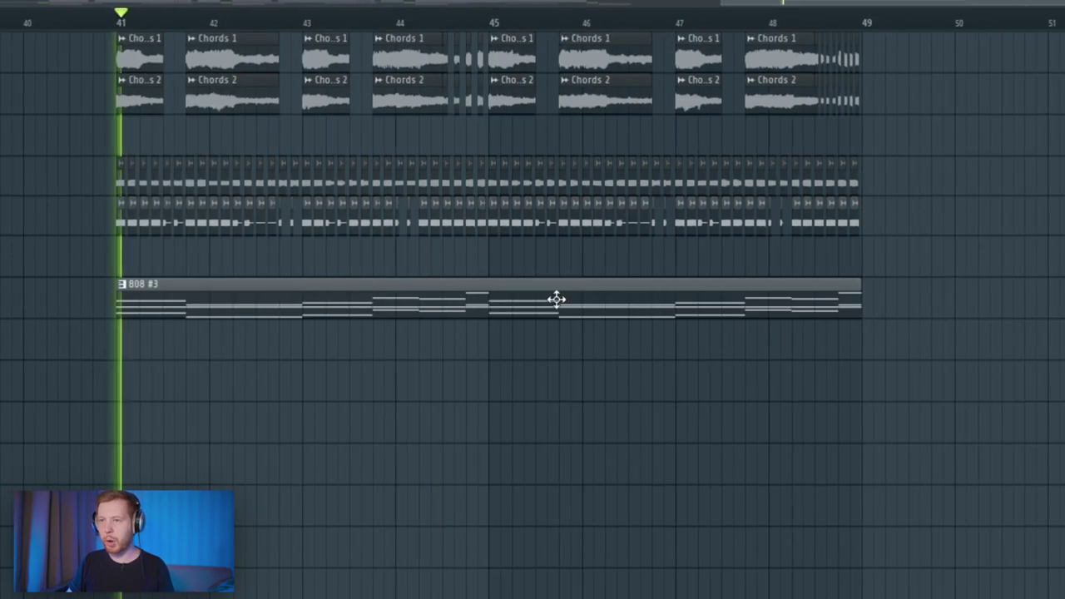
pyautogui.press('space')
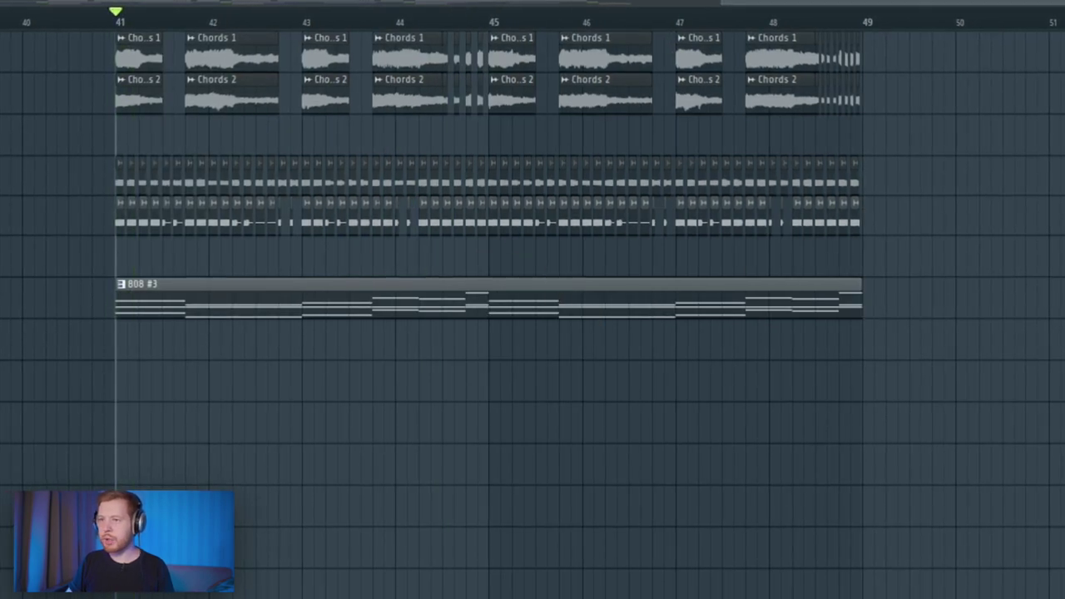
# Step: Add Fruity Balance to slot 3 of the Serum #4 mixer track and create a volume automation clip from it across bar 41
pyautogui.moveTo(121, 24); pyautogui.dragTo(282, 26)
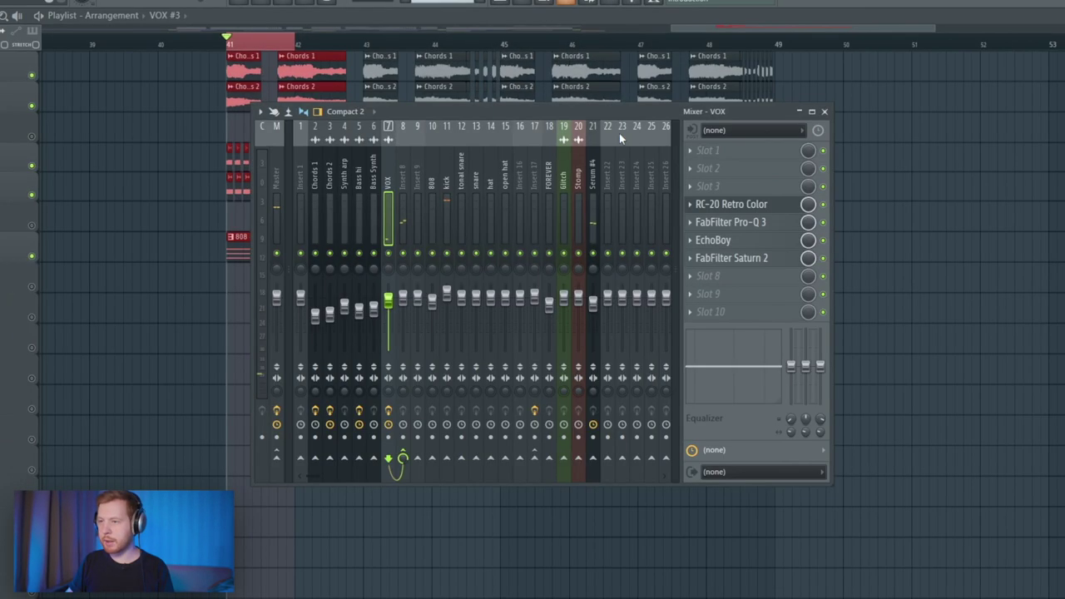
pyautogui.click(591, 141)
pyautogui.click(709, 186)
pyautogui.moveTo(752, 202)
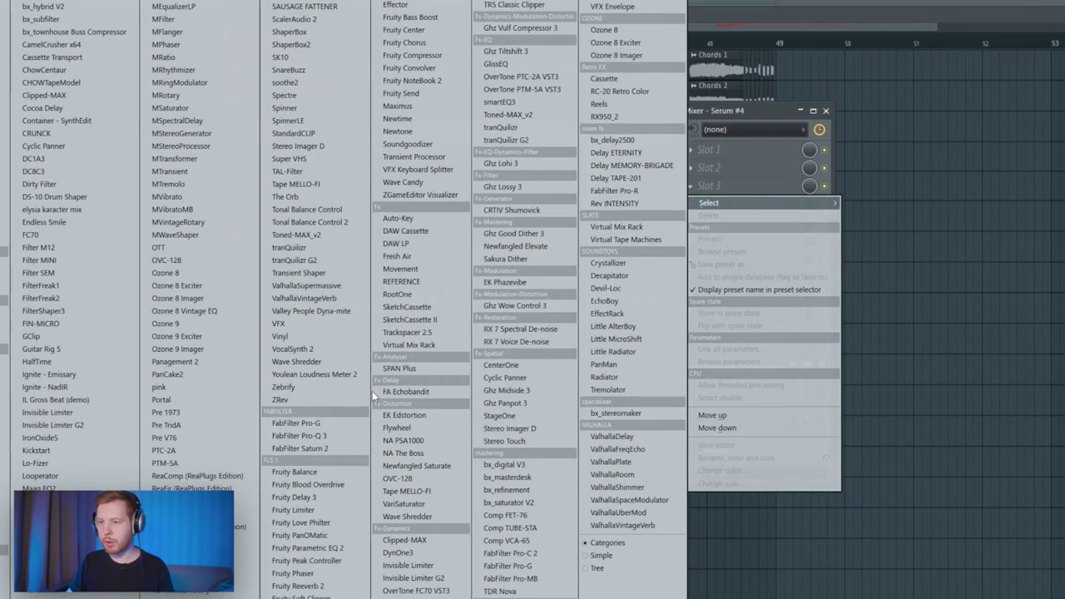
pyautogui.click(293, 472)
pyautogui.rightClick(90, 242)
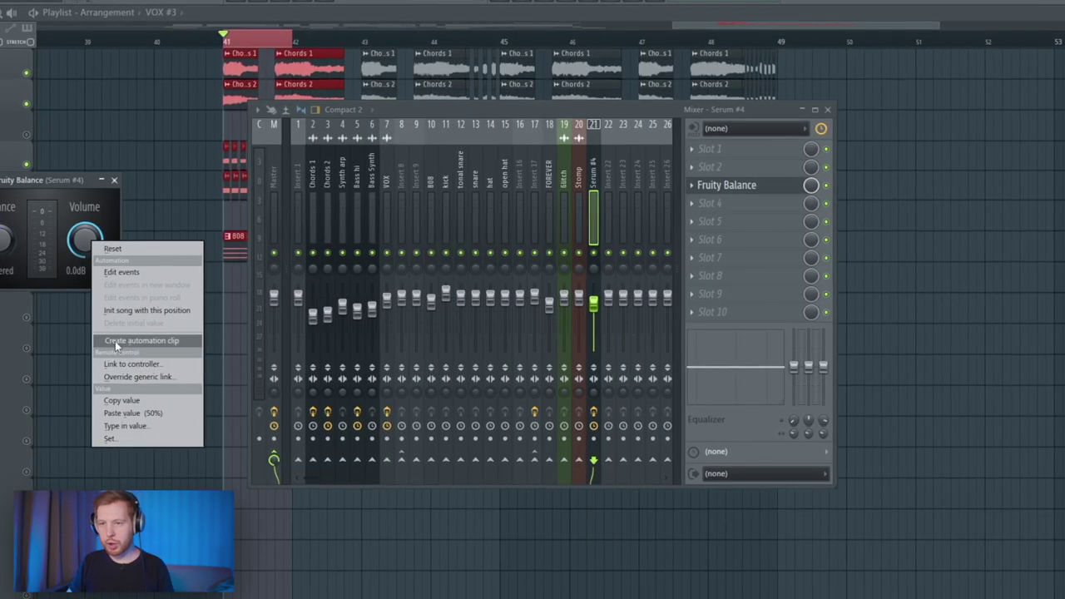
pyautogui.click(152, 343)
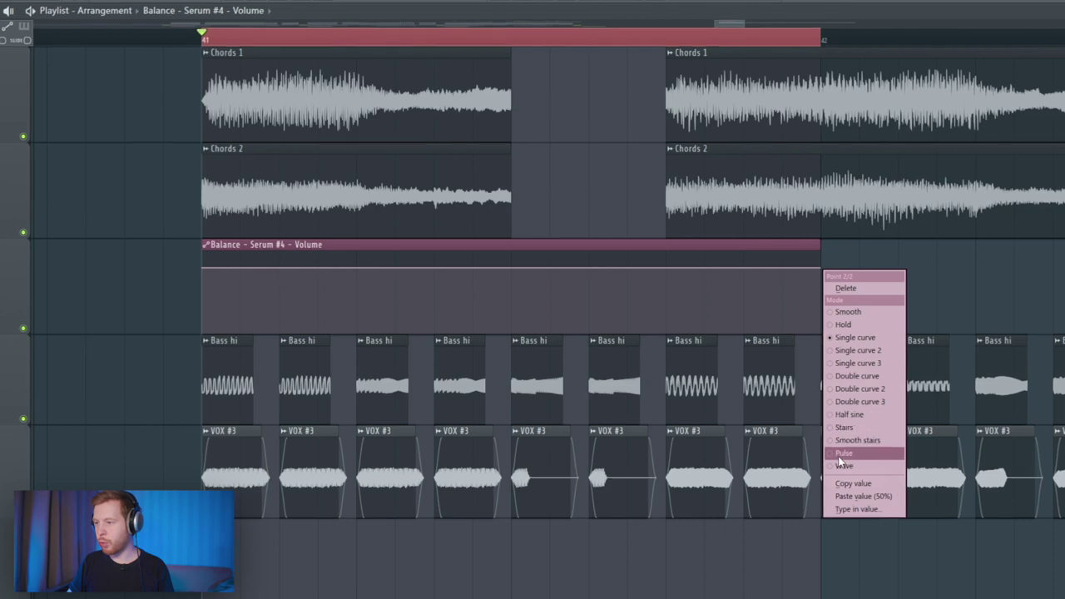
# Step: Shape the Serum #4 volume automation to rise from silence to its original level along a curve, and trim the clip to one beat
pyautogui.click(857, 485)
pyautogui.moveTo(202, 268); pyautogui.dragTo(200, 339)
pyautogui.rightClick(278, 271)
pyautogui.click(345, 503)
pyautogui.press('space')
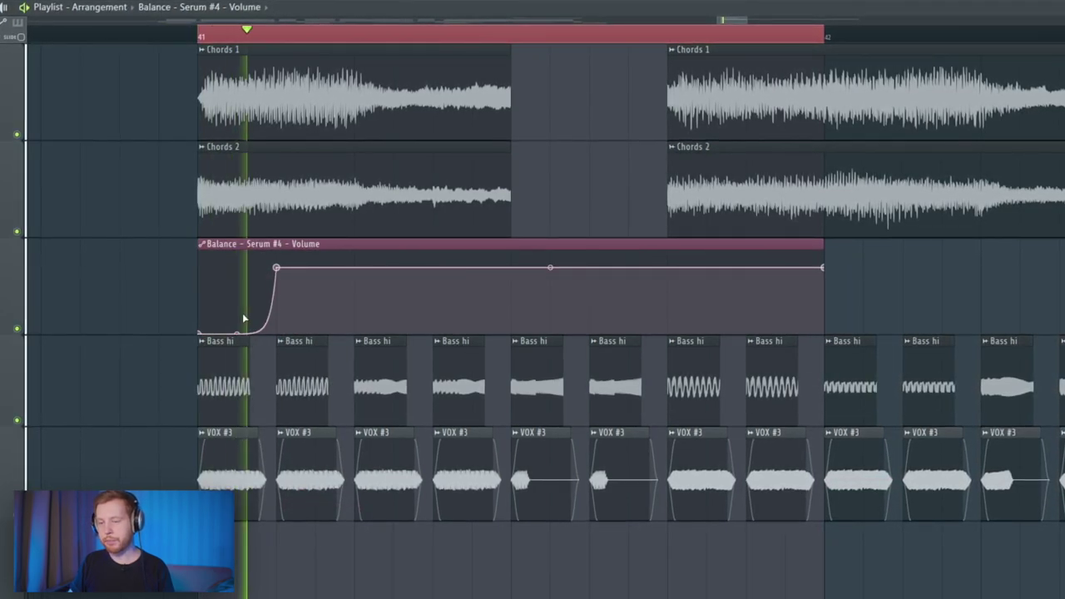
pyautogui.press('F9')
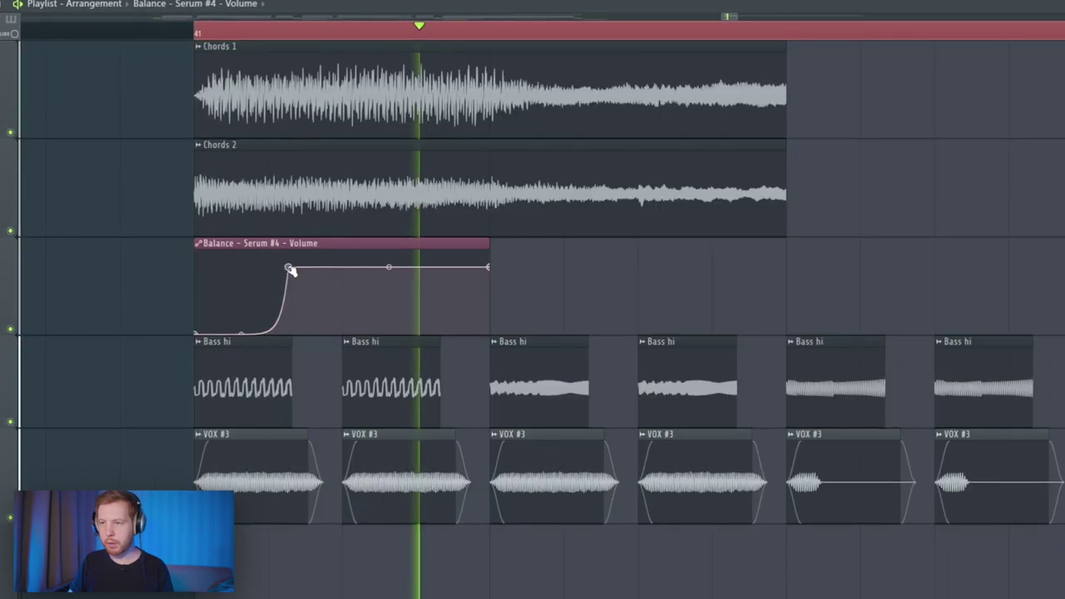
# Step: Move the automation's full-volume point earlier for a quicker rise and repeat the one-beat clip up to bar 49
pyautogui.press('space')
pyautogui.press('space')
pyautogui.press('space')
pyautogui.moveTo(273, 267); pyautogui.dragTo(237, 267)
pyautogui.press('space')
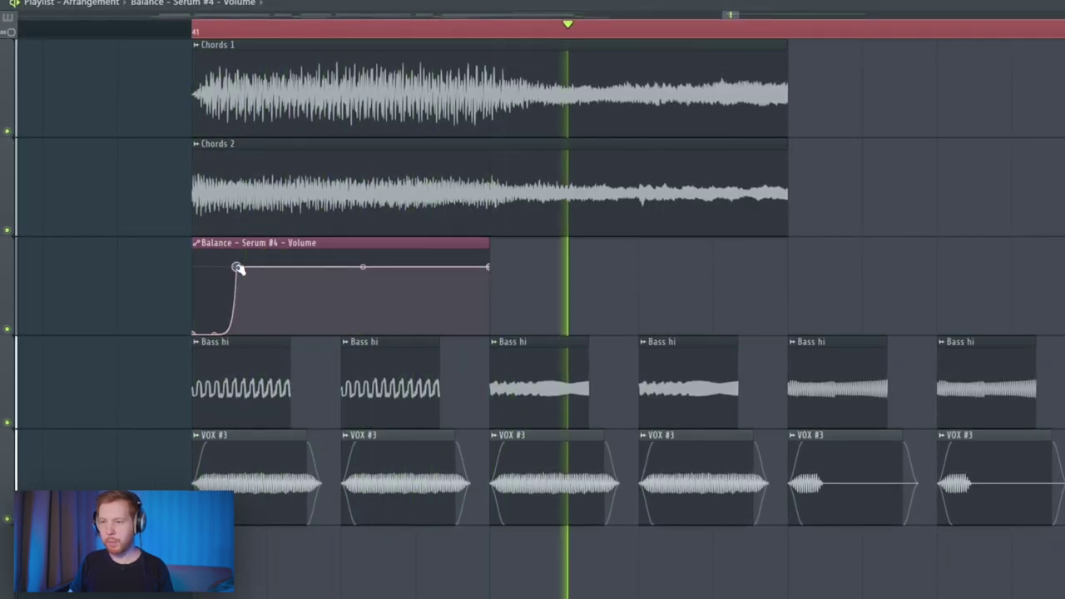
pyautogui.press('space')
pyautogui.scroll(-8, 374, 292)
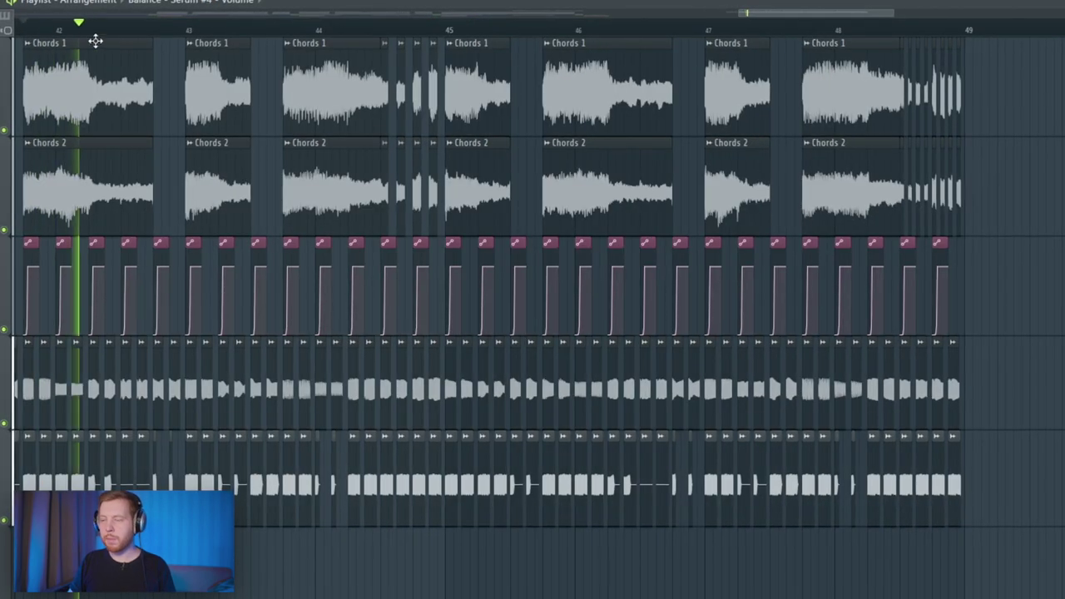
# Step: Add Fruity Balance to slot 2 of the 808 mixer track and link its volume to the Balance - Serum #4 - Volume automation
pyautogui.press('F9')
pyautogui.click(442, 168)
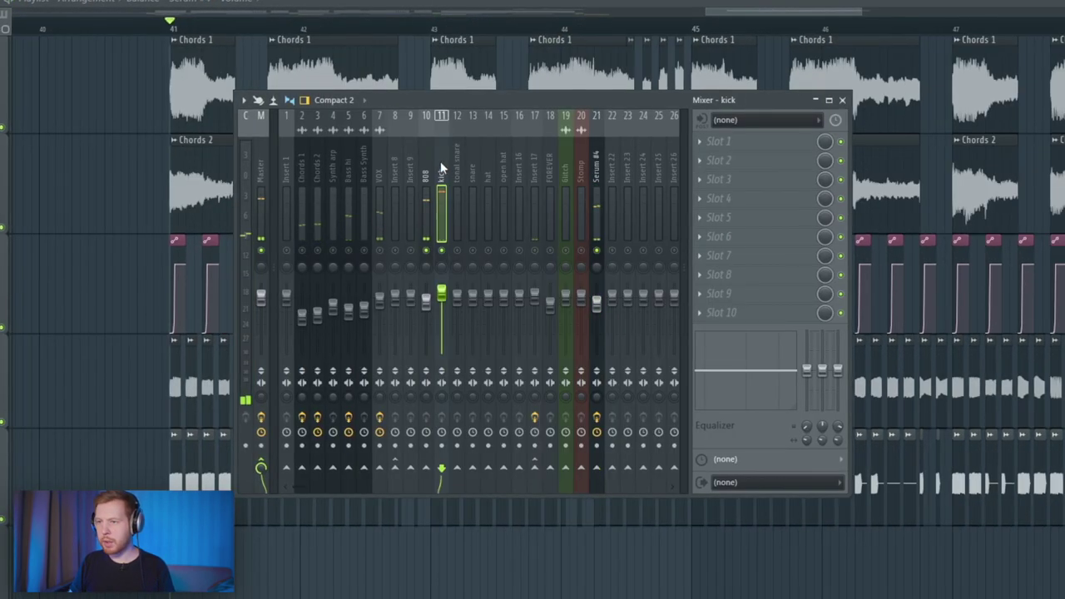
pyautogui.click(745, 161)
pyautogui.click(261, 544)
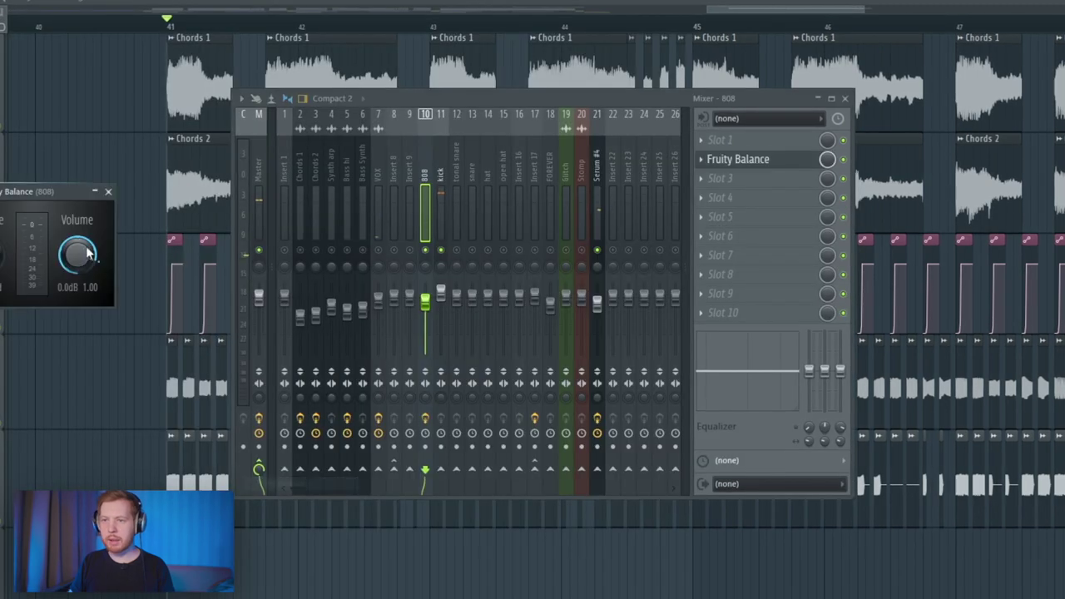
pyautogui.rightClick(90, 255)
pyautogui.click(121, 389)
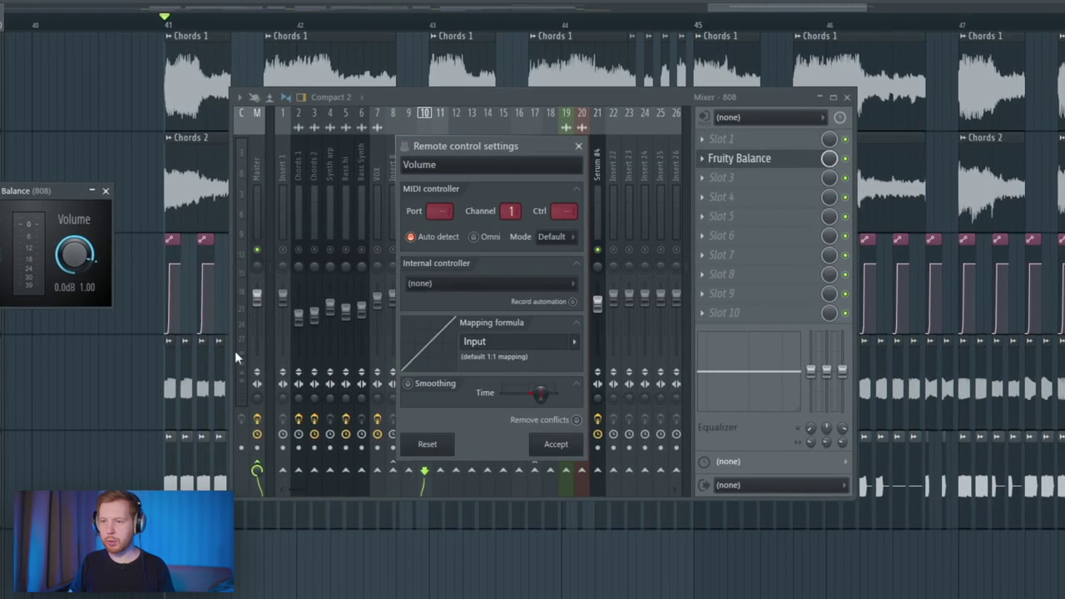
pyautogui.click(452, 283)
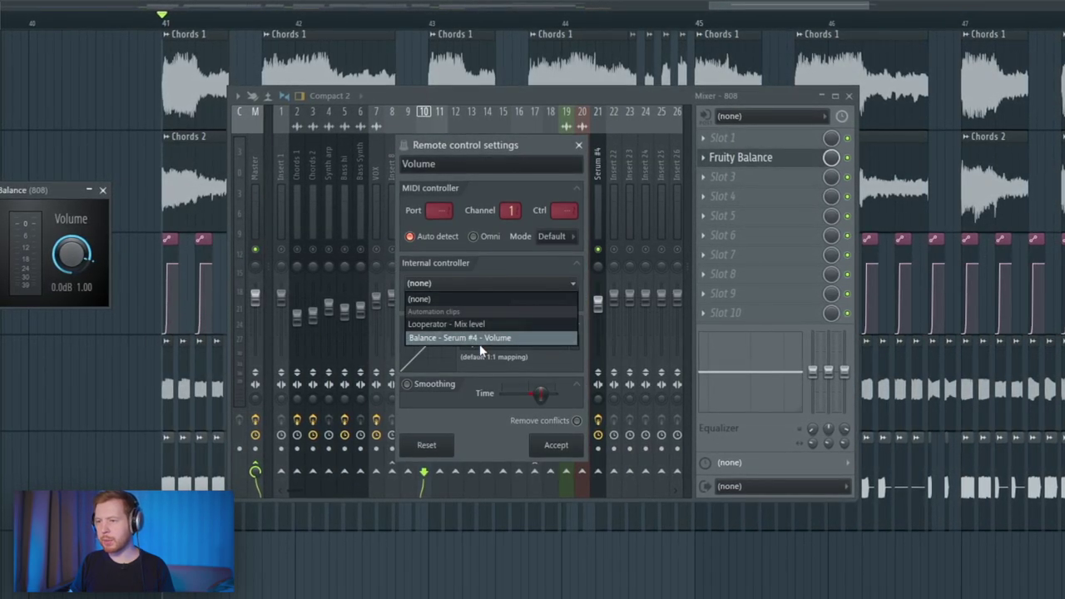
pyautogui.click(474, 338)
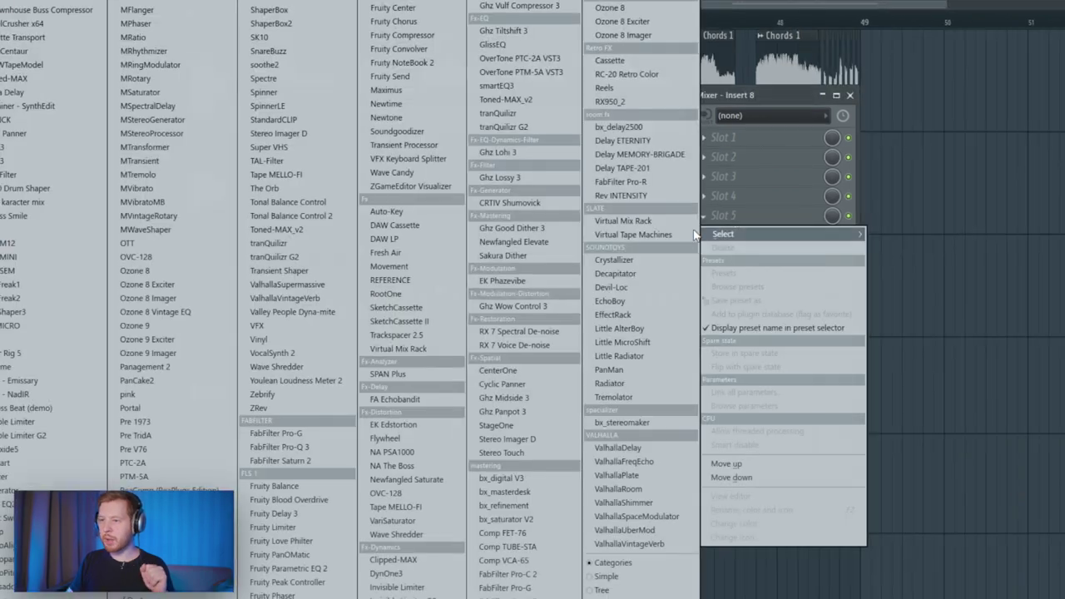
# Step: Add Fruity Balance to slot 5 of Insert 8 and link its volume to the Balance - Serum #4 - Volume automation
pyautogui.click(274, 486)
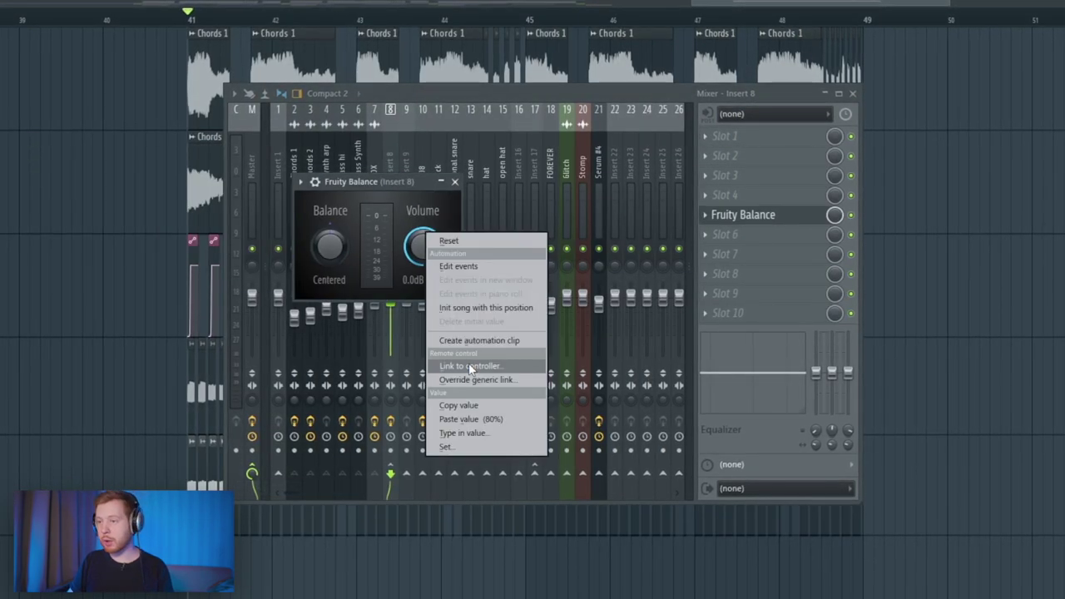
pyautogui.click(469, 363)
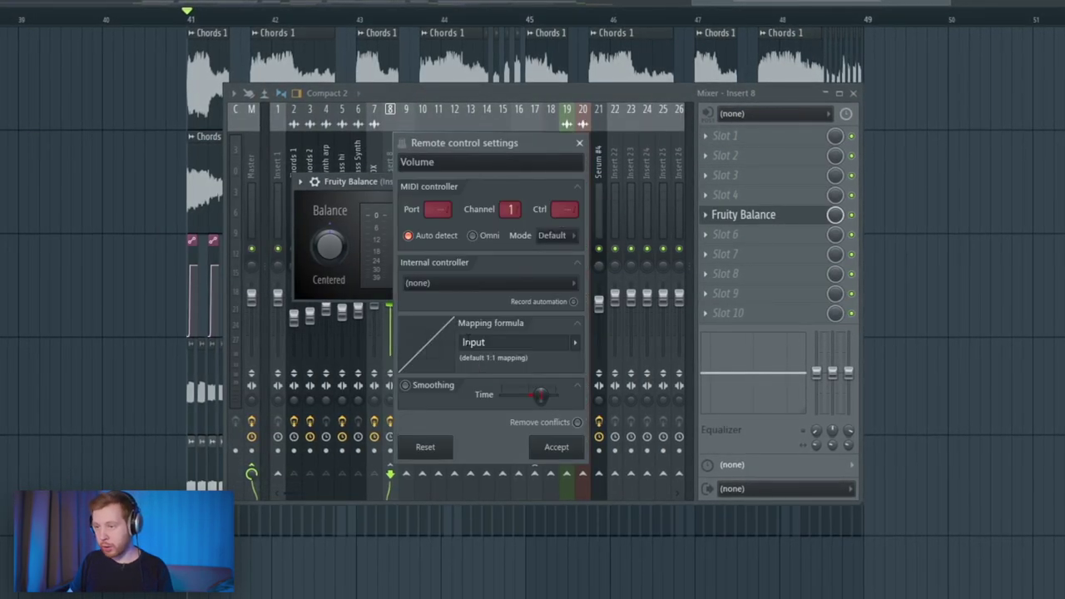
pyautogui.click(475, 283)
pyautogui.click(436, 338)
pyautogui.click(557, 447)
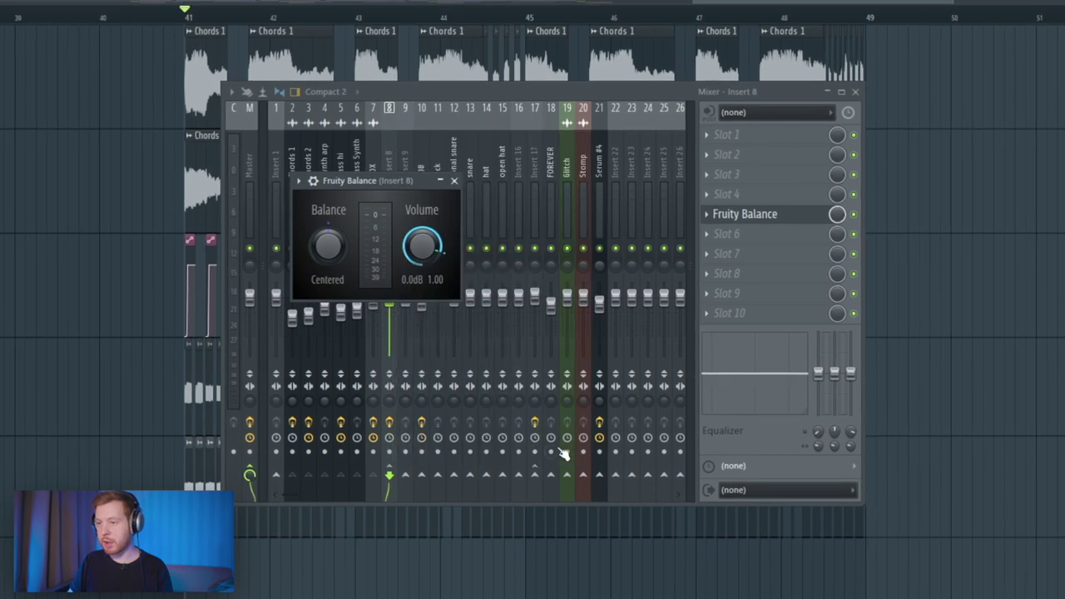
pyautogui.press('Escape')
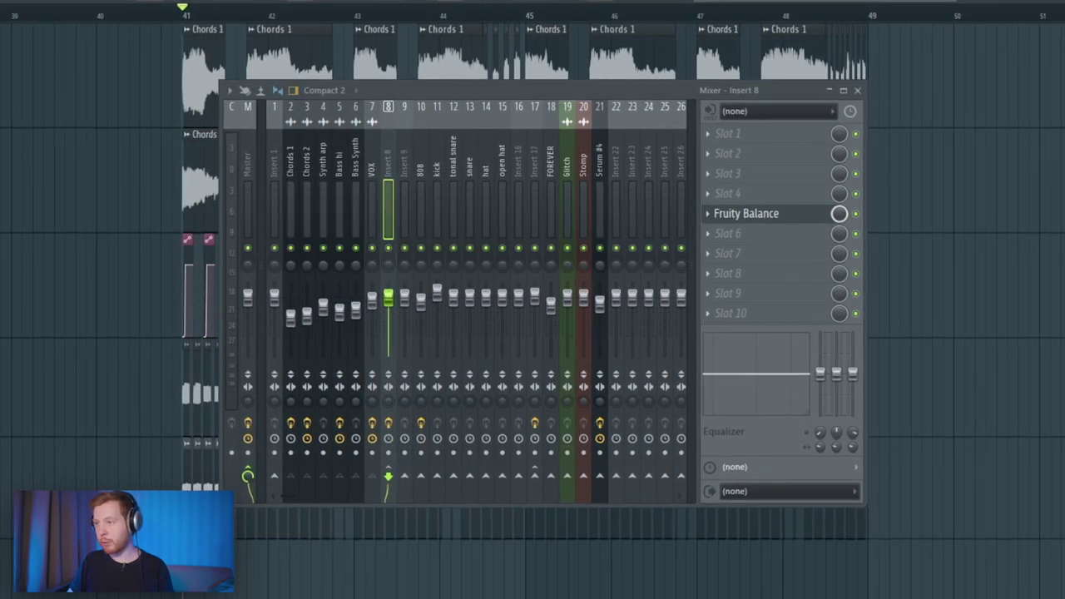
# Step: Copy the hat and open hat notes from the full drum pattern into the bar 41 section's 808 #3 pattern
pyautogui.press('F9')
pyautogui.press('space')
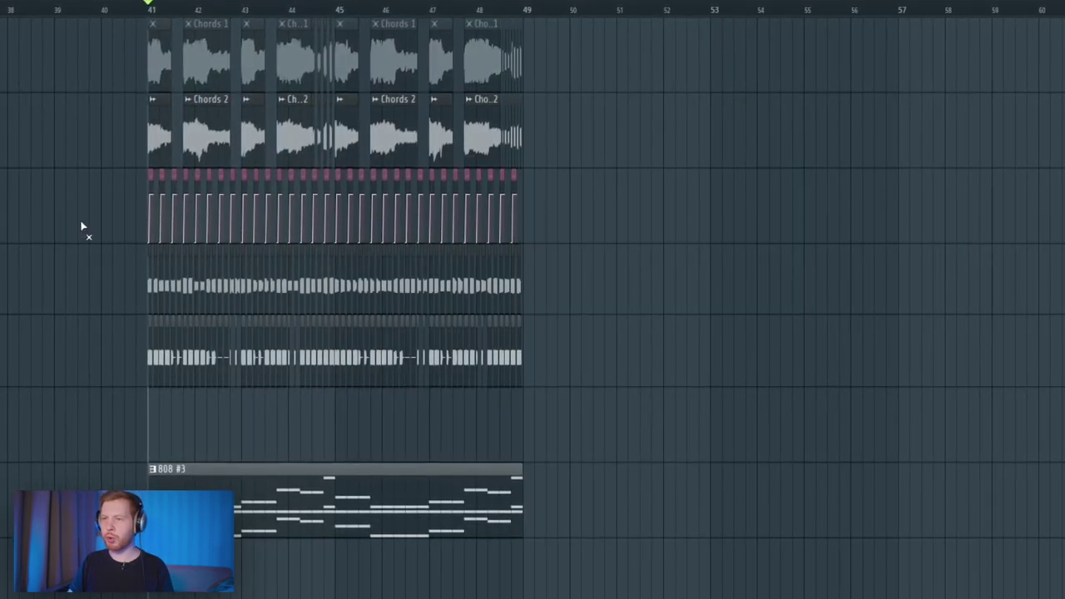
pyautogui.press('F6')
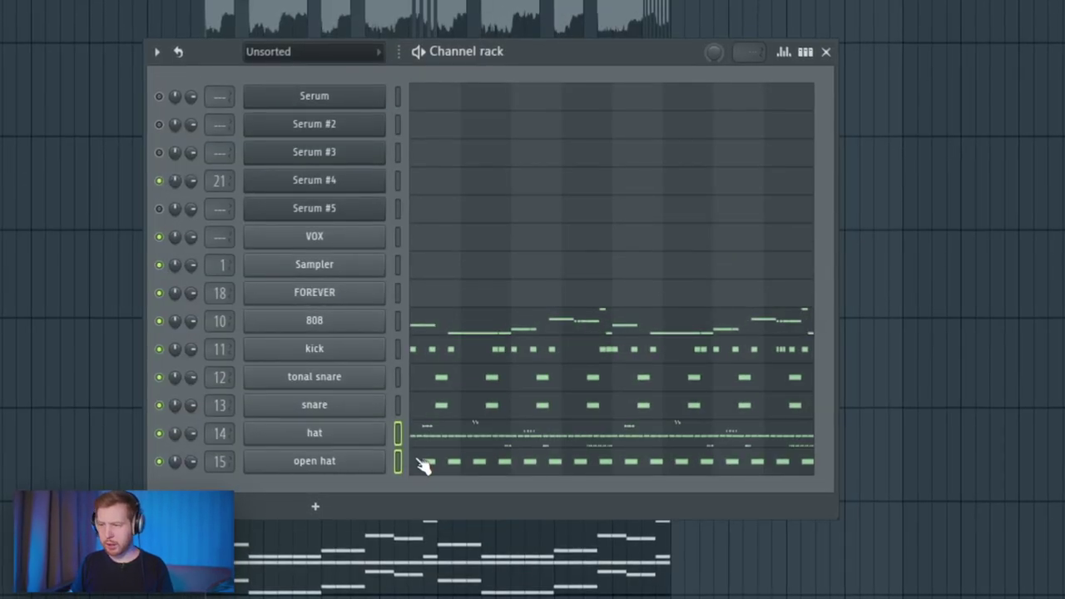
pyautogui.press('KP_Subtract')
pyautogui.press('KP_Subtract')
pyautogui.press('KP_Subtract')
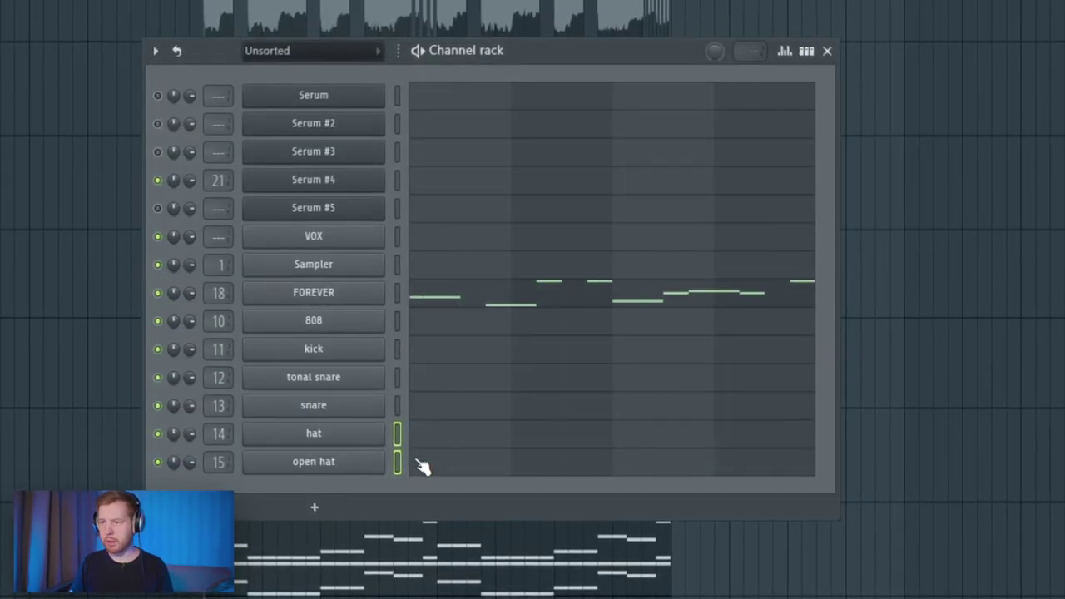
pyautogui.press('KP_Subtract')
pyautogui.hotkey('ctrl', 'v')
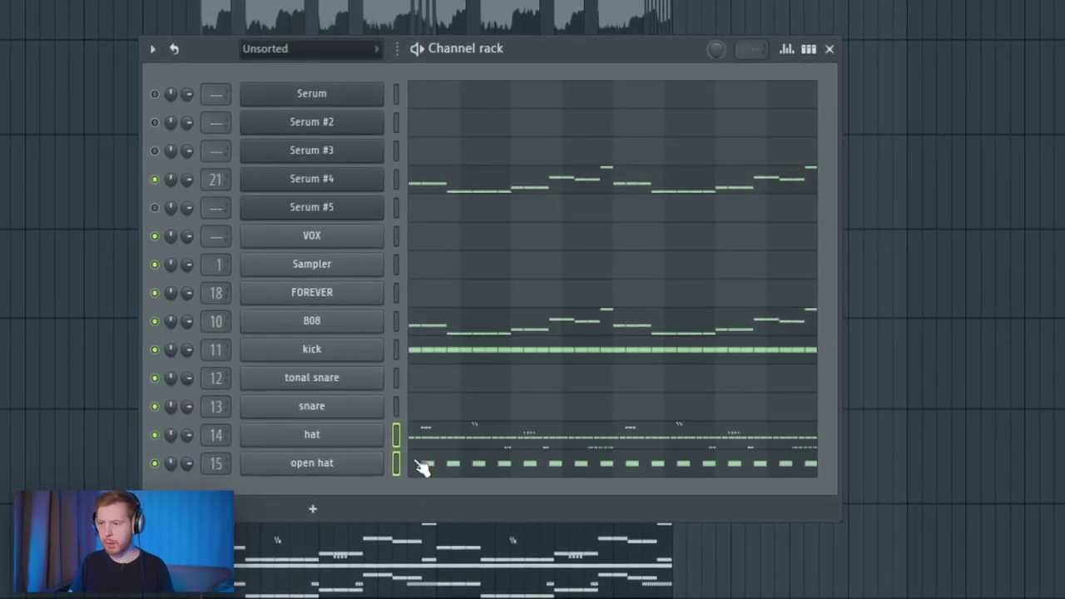
pyautogui.press('F6')
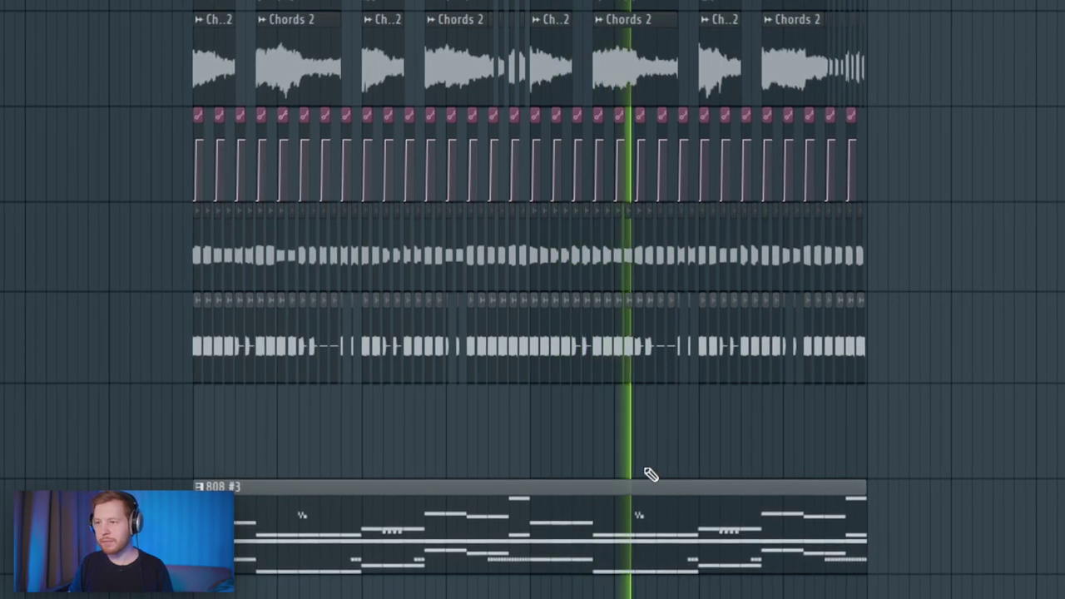
# Step: Duplicate the Chords 1 and Chords 2 clips of bars 25 to 33 into bars 33 to 41
pyautogui.moveTo(561, 463); pyautogui.dragTo(654, 473)
pyautogui.scroll(-3, 804, 227)
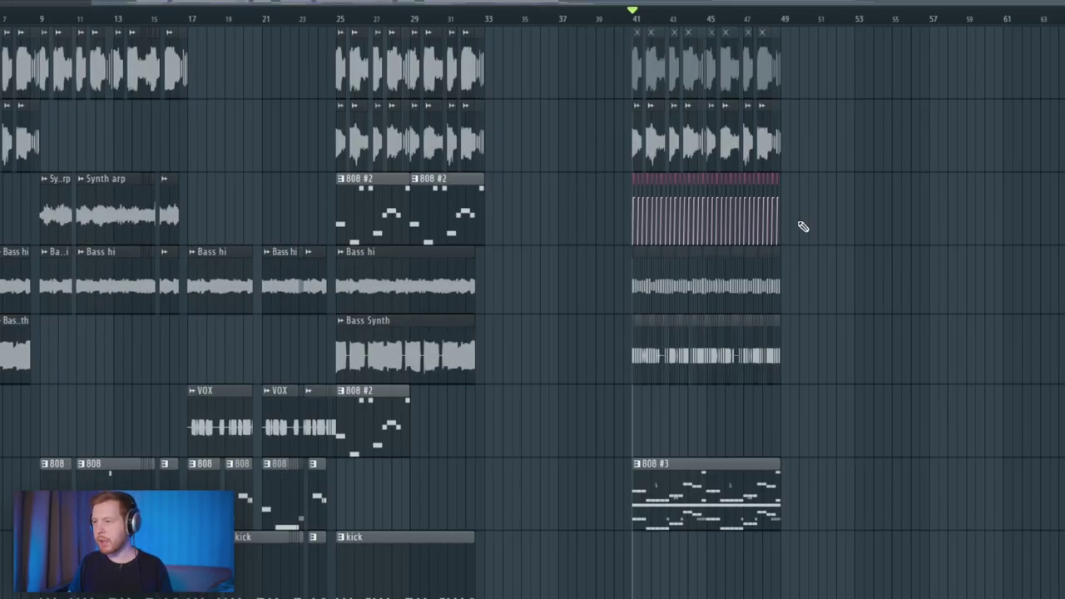
pyautogui.scroll(3, 526, 276)
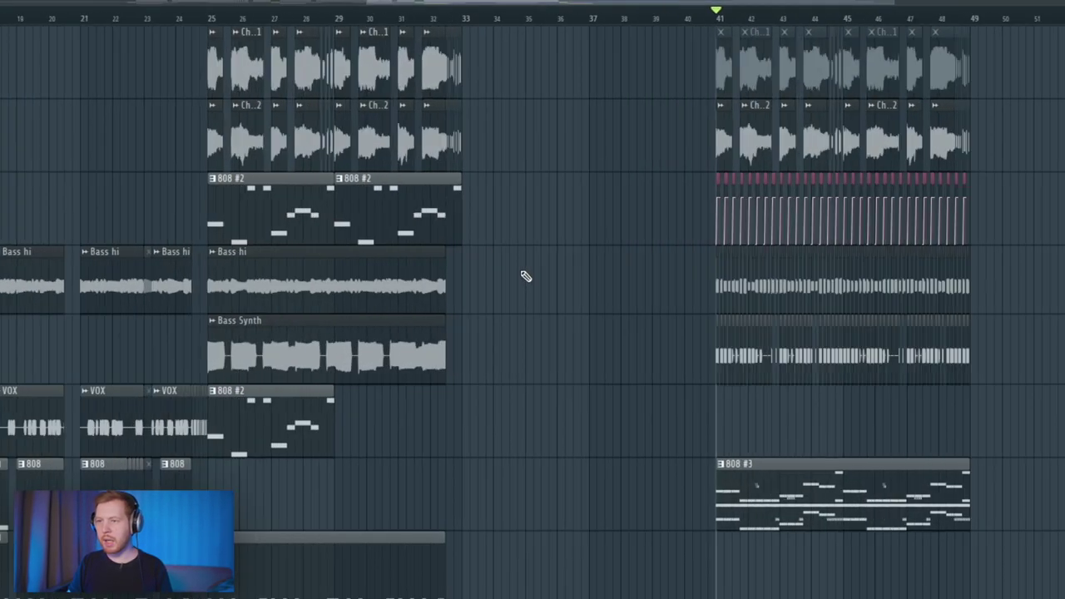
pyautogui.scroll(2, 526, 276)
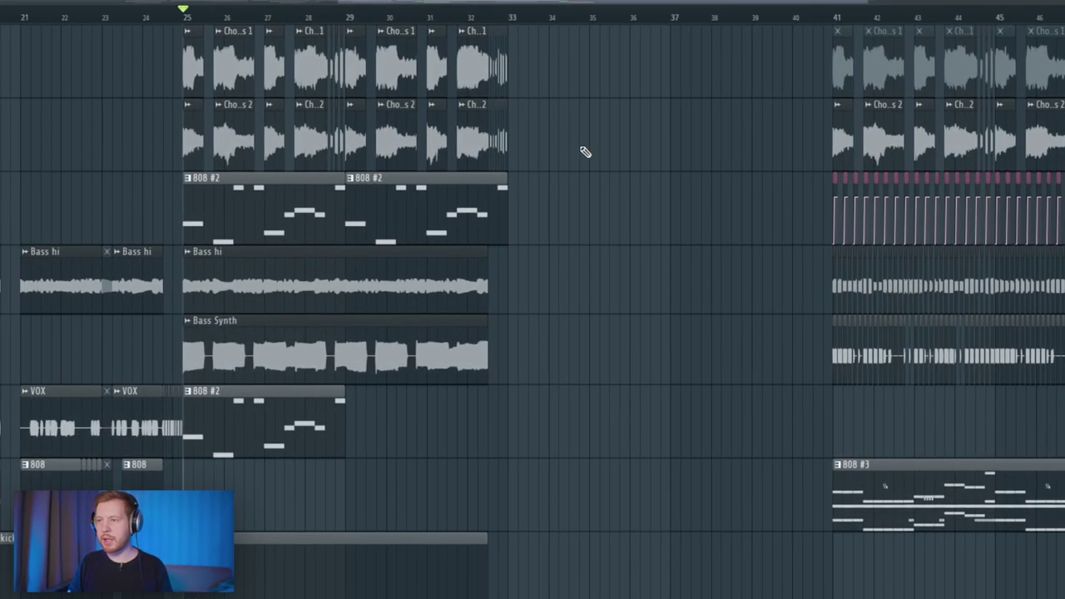
pyautogui.moveTo(586, 153)
pyautogui.mouseDown()
pyautogui.moveTo(190, 67)
pyautogui.moveTo(520, 88)
pyautogui.mouseUp()
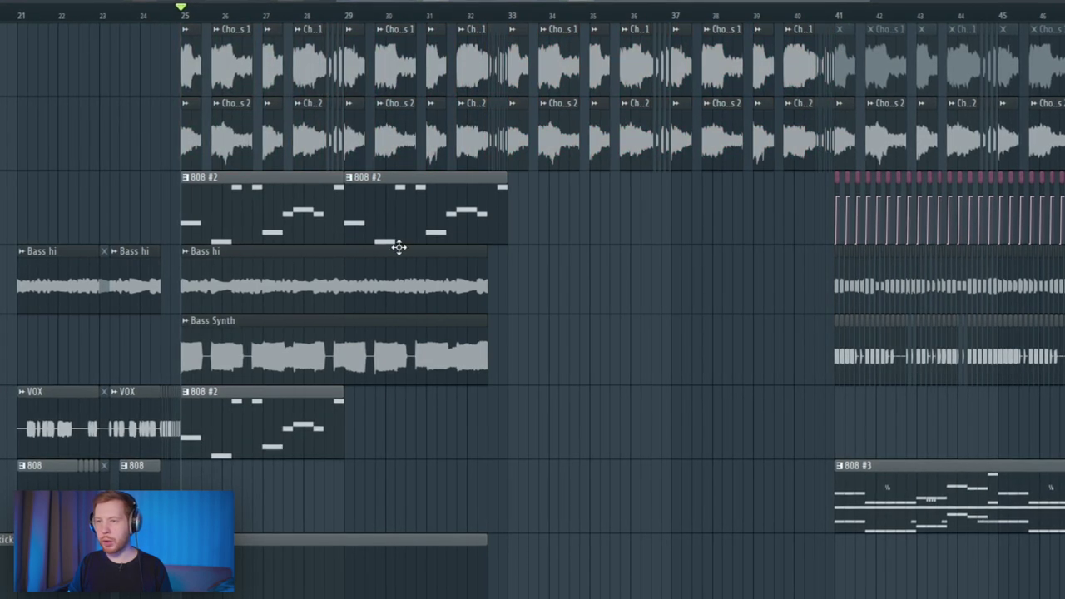
# Step: Copy the Bass Synth clip to bar 33 as a unique clip and open its channel settings
pyautogui.moveTo(266, 351); pyautogui.dragTo(580, 371)
pyautogui.click(513, 321)
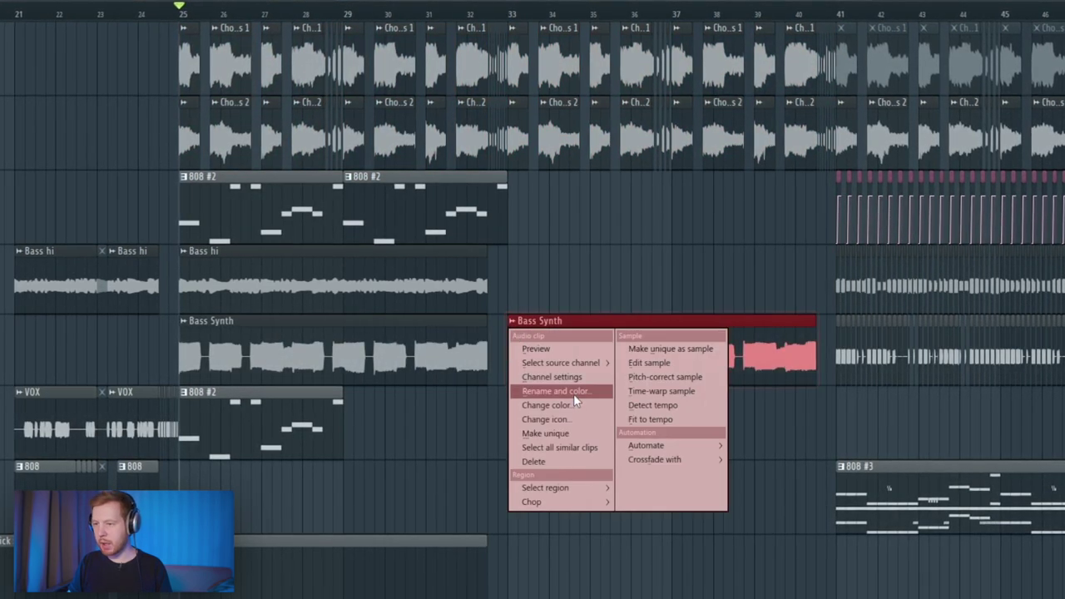
pyautogui.click(569, 436)
pyautogui.doubleClick(603, 349)
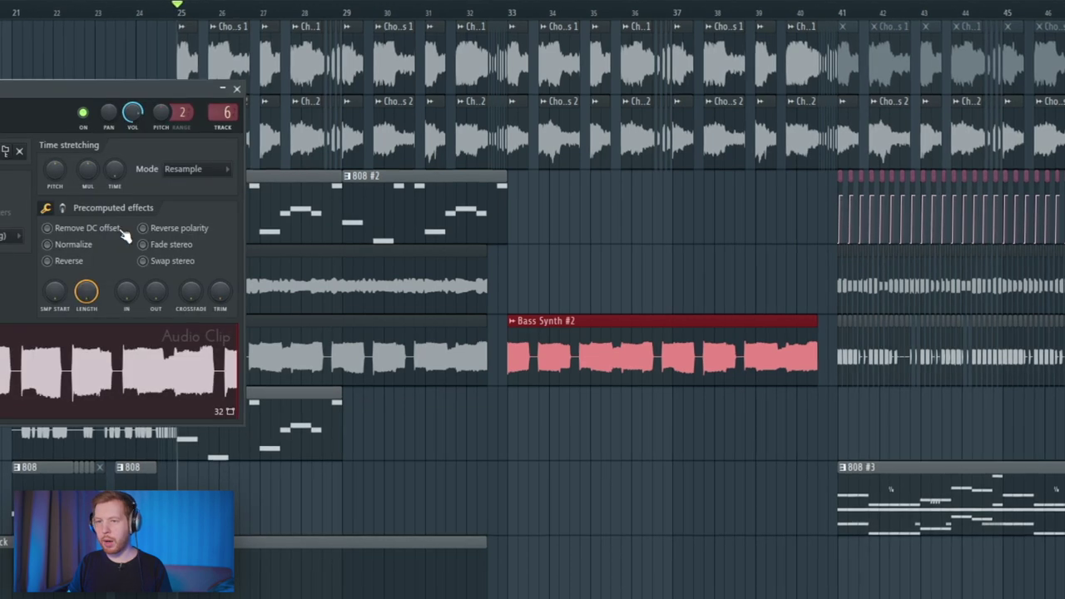
pyautogui.press('Escape')
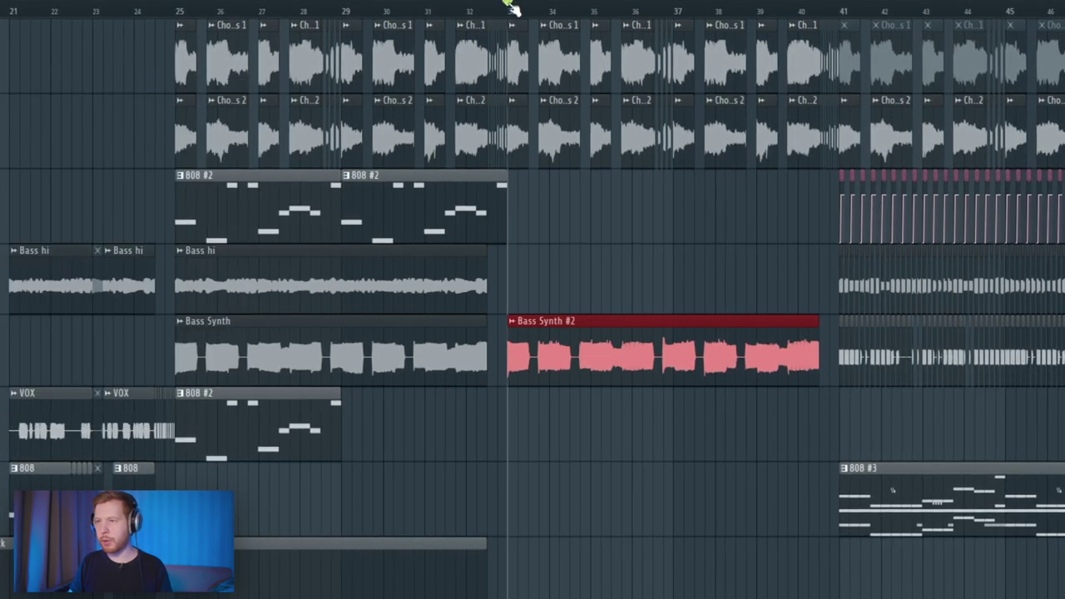
pyautogui.click(510, 7)
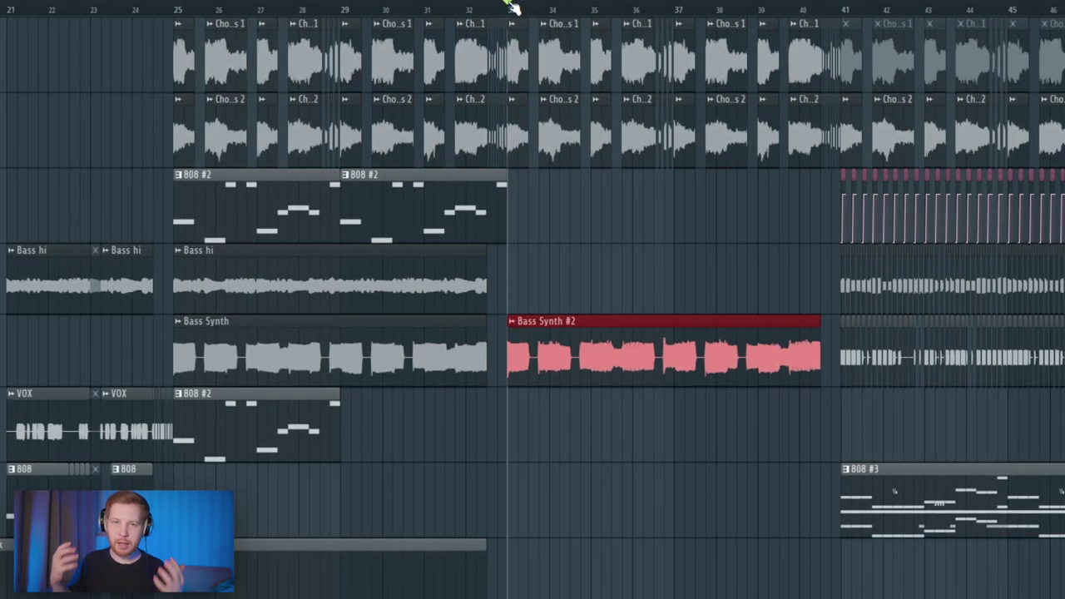
pyautogui.moveTo(162, 41); pyautogui.dragTo(416, 356)
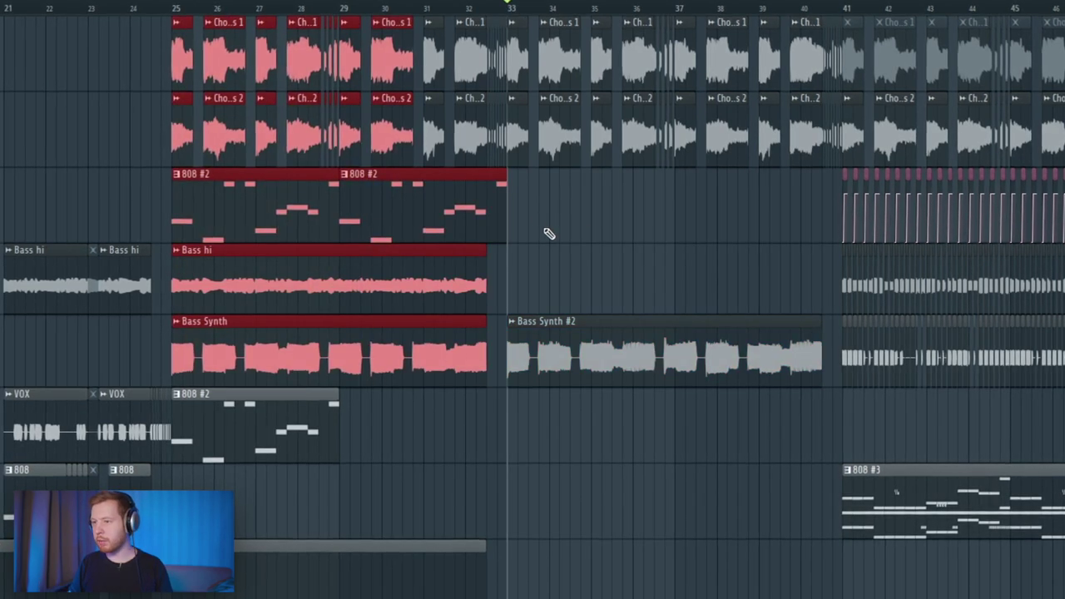
pyautogui.moveTo(549, 234); pyautogui.dragTo(799, 354)
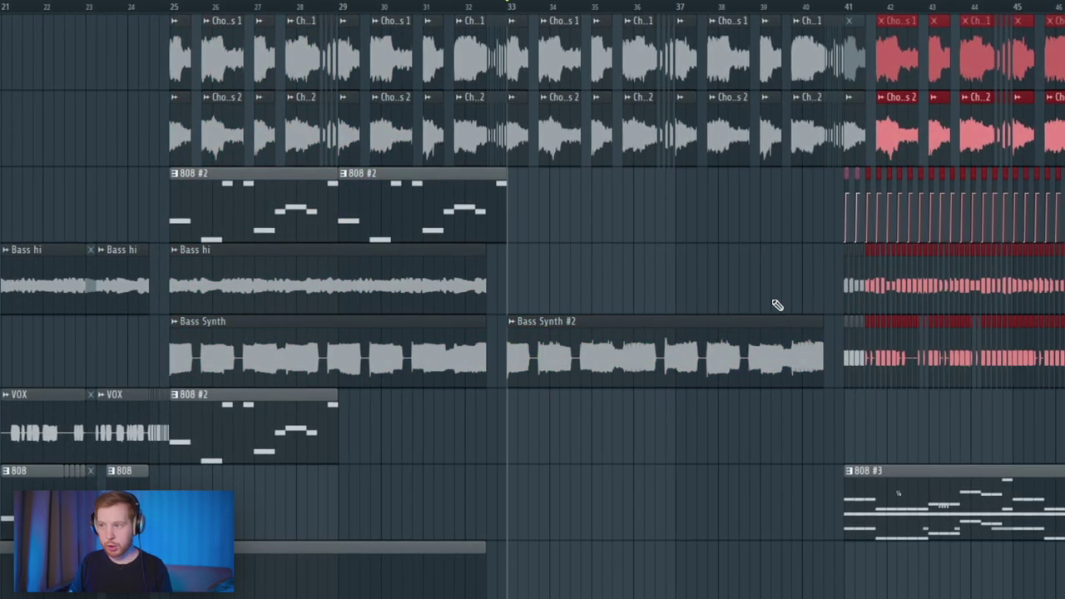
# Step: Automate the time mix of Gross Beat on the Chords 2 mixer track so it switches from zero to full at bar 41
pyautogui.press('F9')
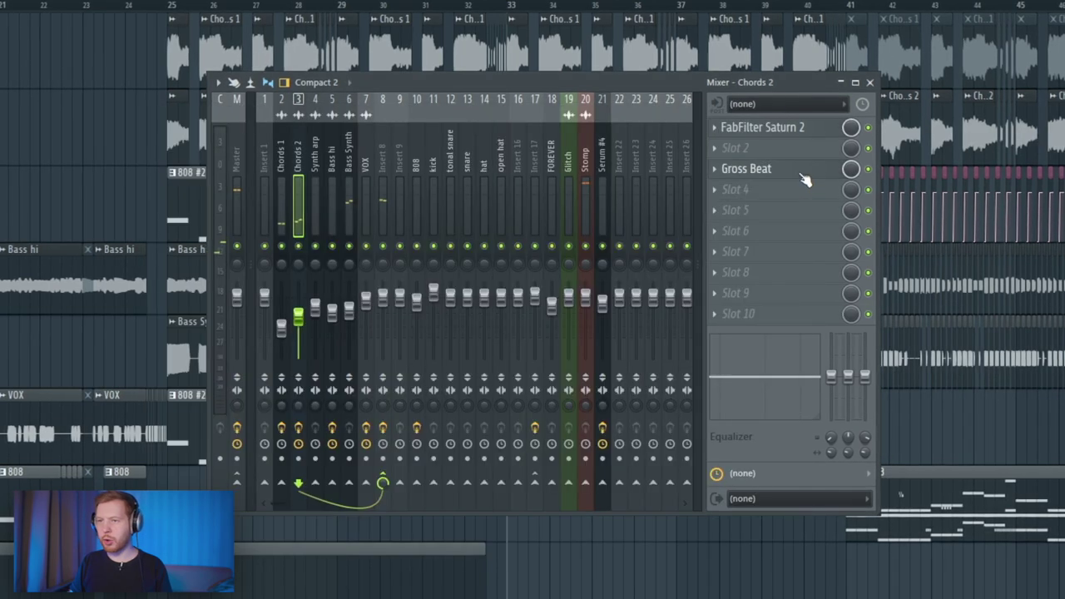
pyautogui.click(805, 179)
pyautogui.rightClick(169, 143)
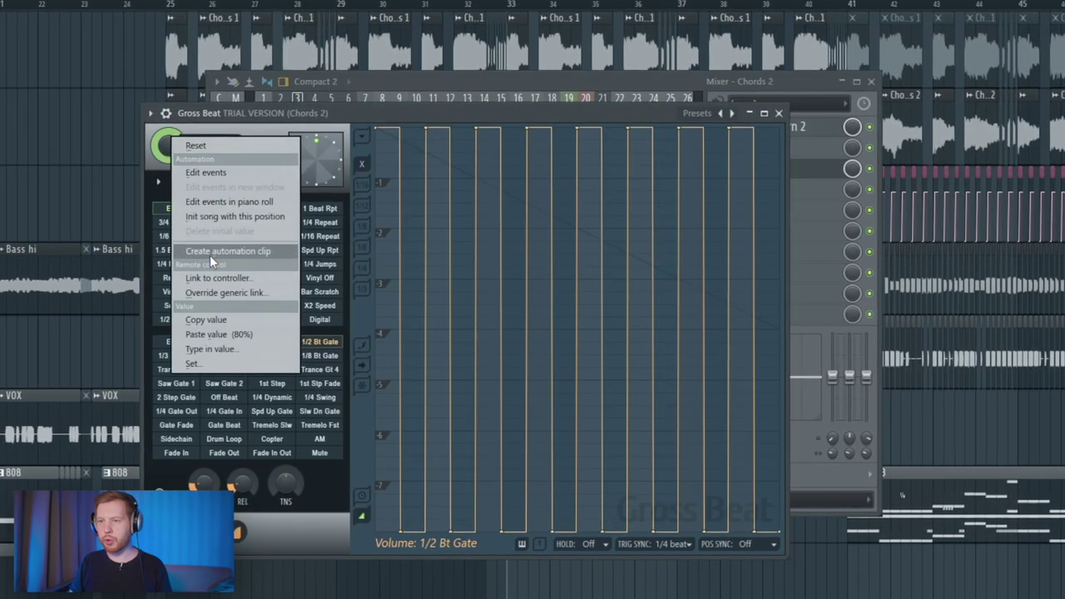
pyautogui.click(211, 254)
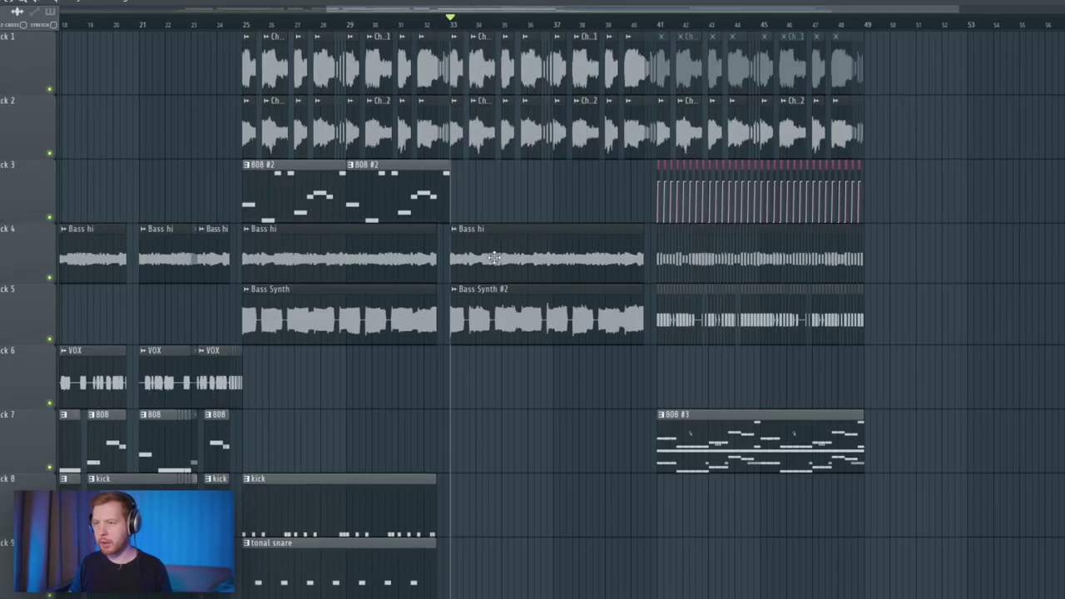
# Step: Select the Angel Crash clips on Track 16 and copy them onward from bar 33
pyautogui.scroll(-10, 565, 411)
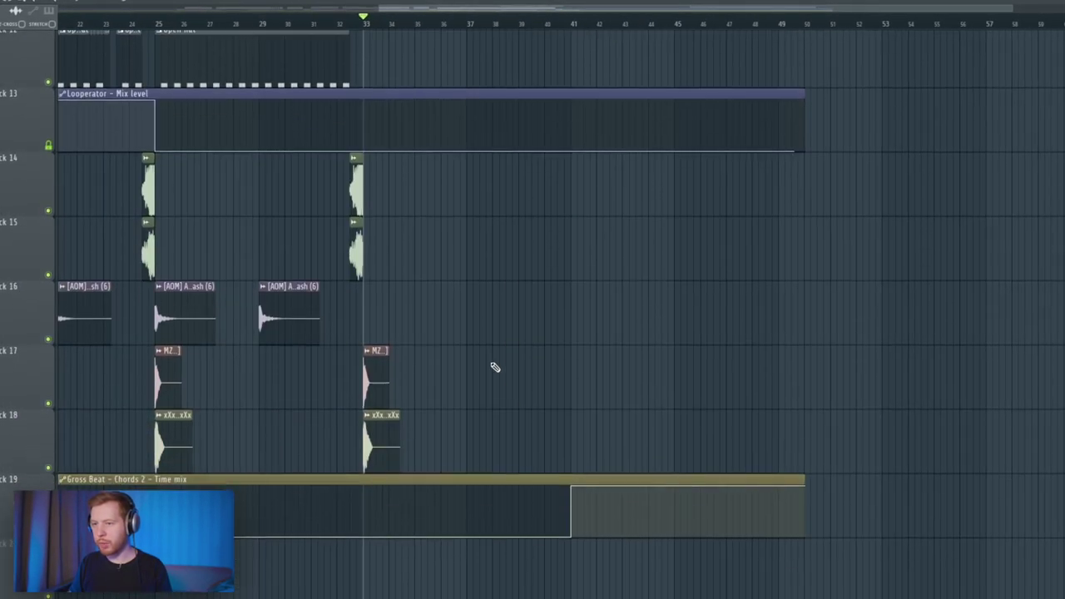
pyautogui.moveTo(322, 331); pyautogui.dragTo(190, 323)
pyautogui.moveTo(184, 324); pyautogui.dragTo(596, 340)
# Step: Copy the 808 #3 pattern clip to bar 33, make the copy unique and open its notes
pyautogui.moveTo(461, 270); pyautogui.dragTo(473, 270)
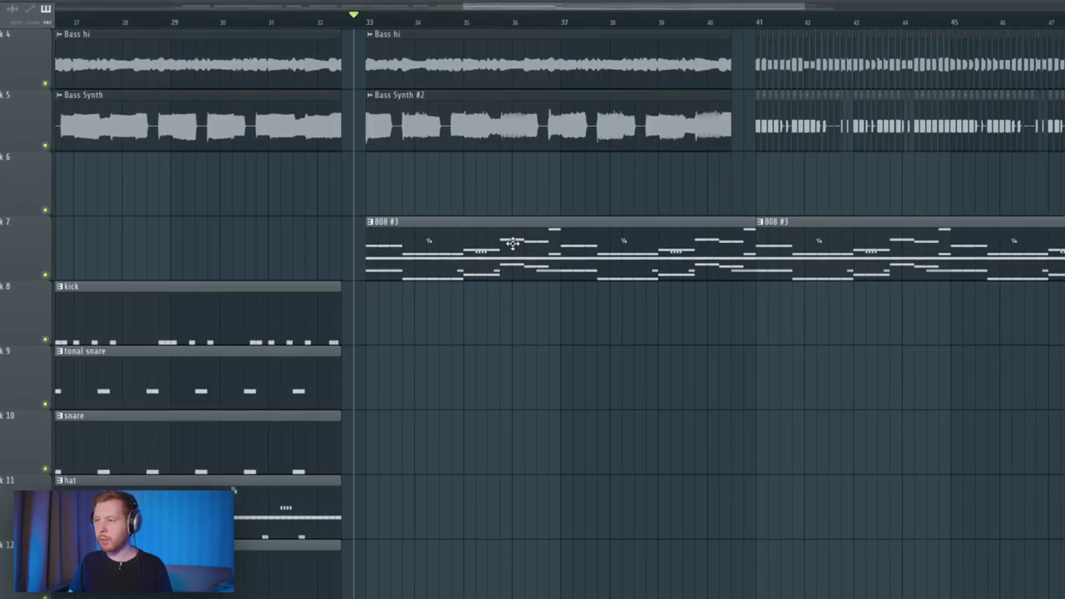
pyautogui.click(371, 223)
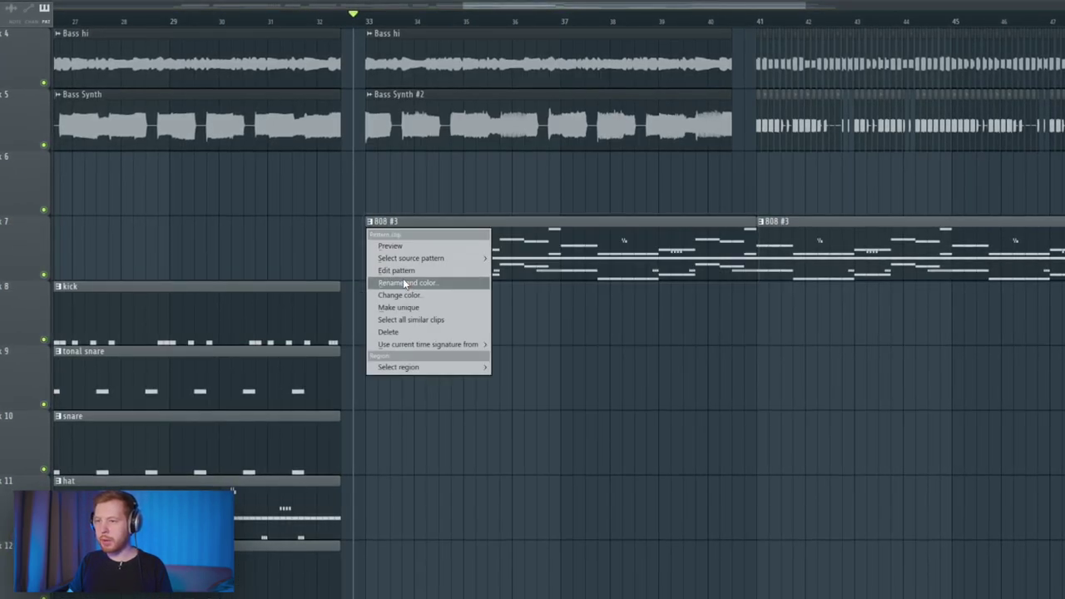
pyautogui.click(405, 307)
pyautogui.doubleClick(468, 253)
# Step: Delete all Serum #4 and 808 notes from the 808 #4 pattern
pyautogui.moveTo(737, 109); pyautogui.dragTo(204, 343)
pyautogui.press('Delete')
pyautogui.click(443, 9)
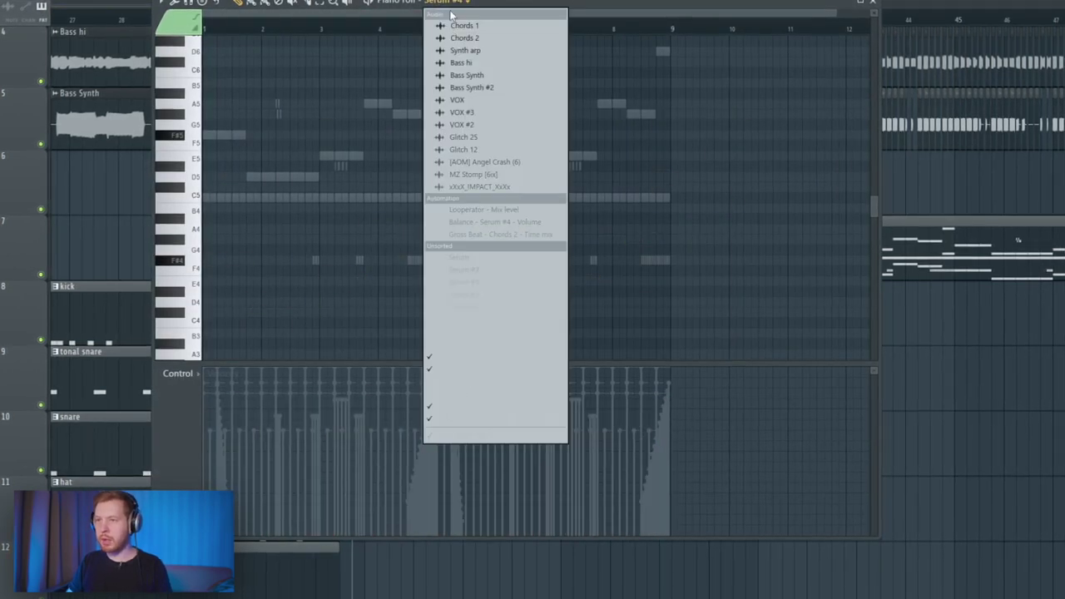
pyautogui.click(477, 356)
pyautogui.press('Delete')
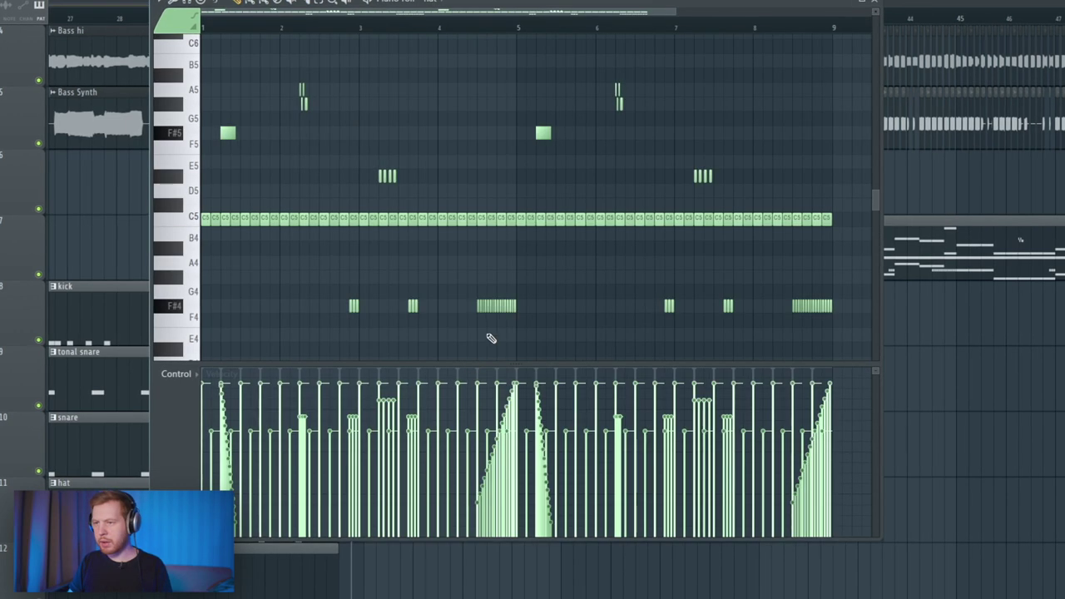
# Step: Delete the hat rolls above and below the C5 line in the first four bars of the 808 #4 pattern
pyautogui.moveTo(566, 257); pyautogui.dragTo(337, 331)
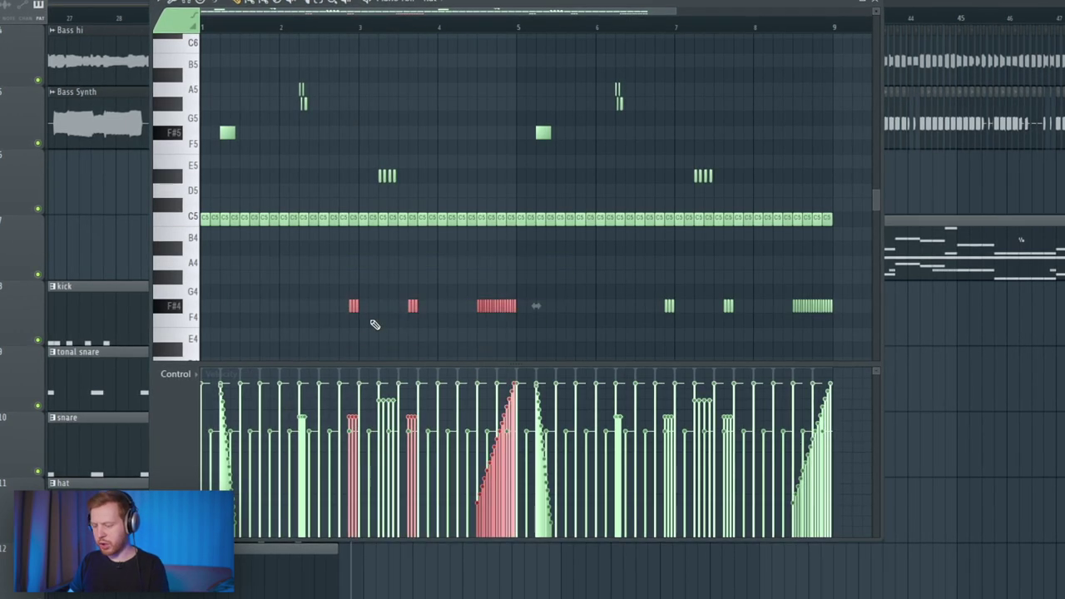
pyautogui.press('Delete')
pyautogui.moveTo(463, 194); pyautogui.dragTo(98, 65)
pyautogui.press('Delete')
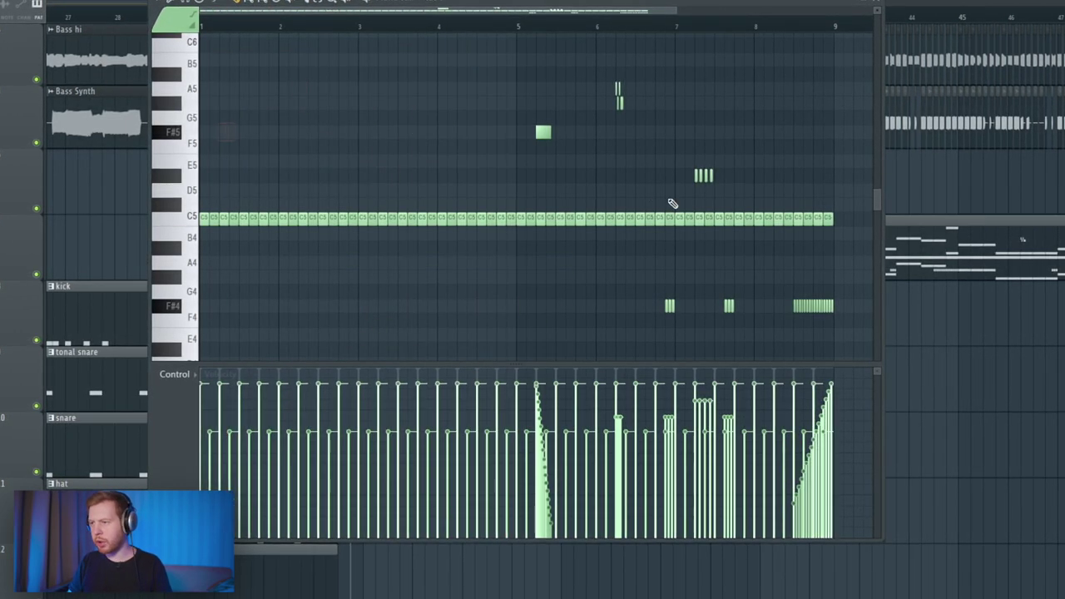
# Step: Draw velocity ramps rising from near silence across the hat, open hat and kick notes of the 808 #4 pattern
pyautogui.moveTo(250, 526); pyautogui.dragTo(857, 395)
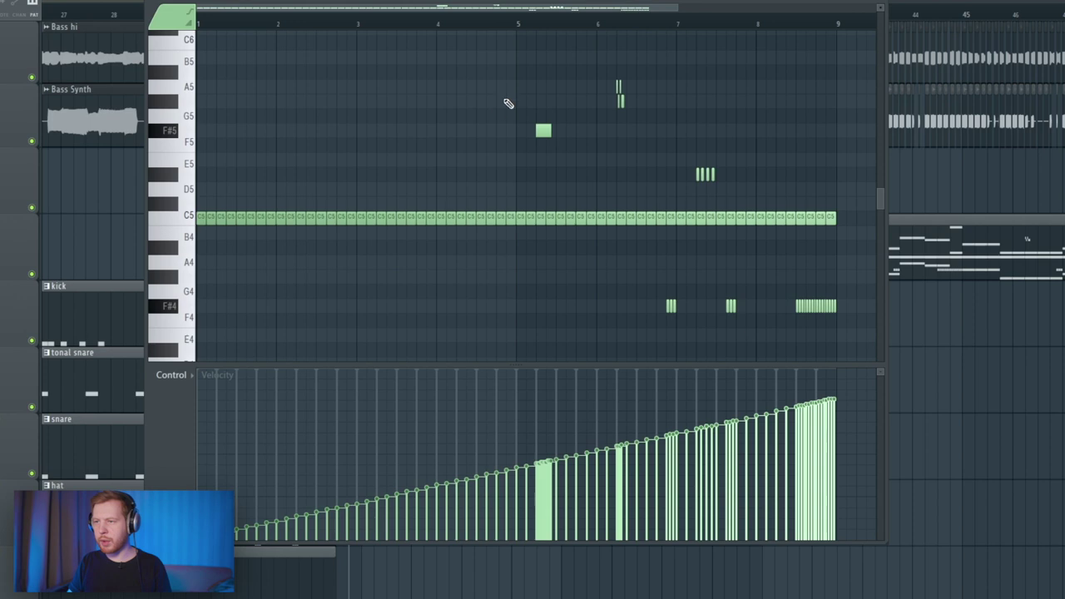
pyautogui.click(429, 10)
pyautogui.click(492, 419)
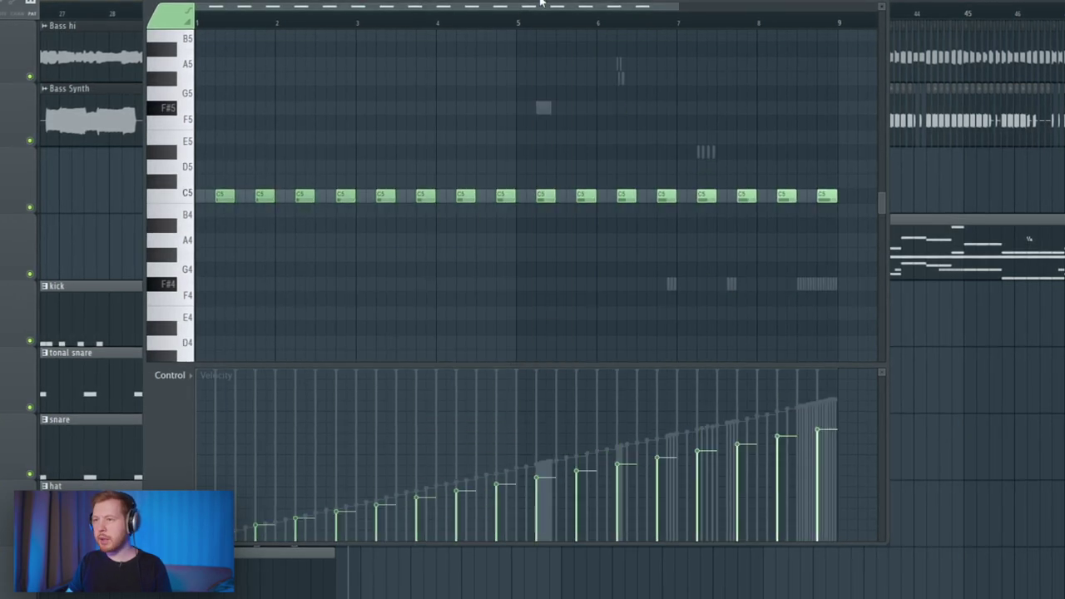
pyautogui.press('F6')
pyautogui.click(581, 306)
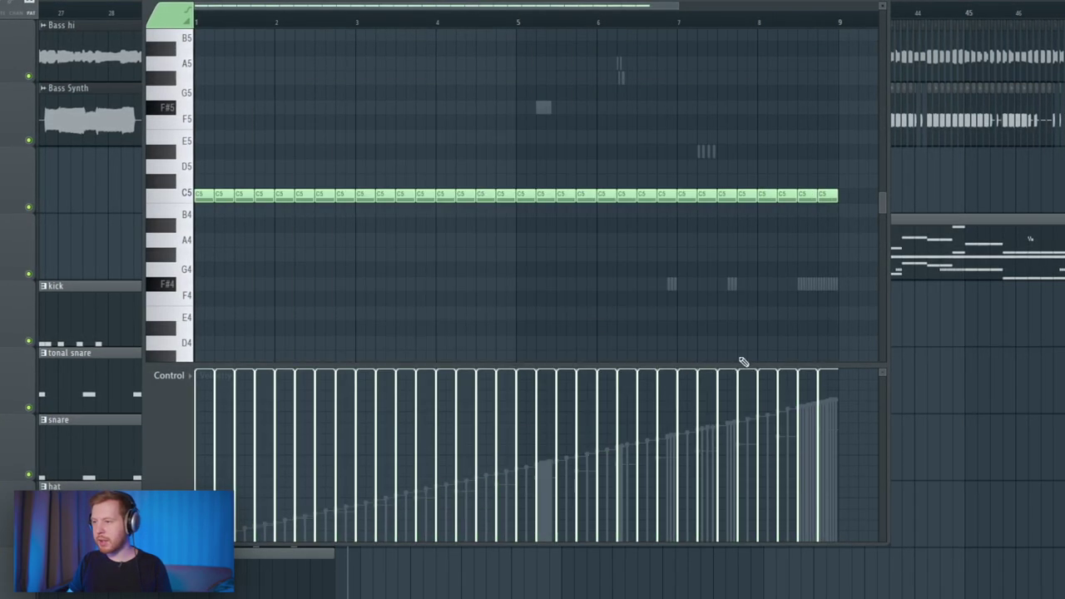
pyautogui.moveTo(304, 508); pyautogui.dragTo(853, 388)
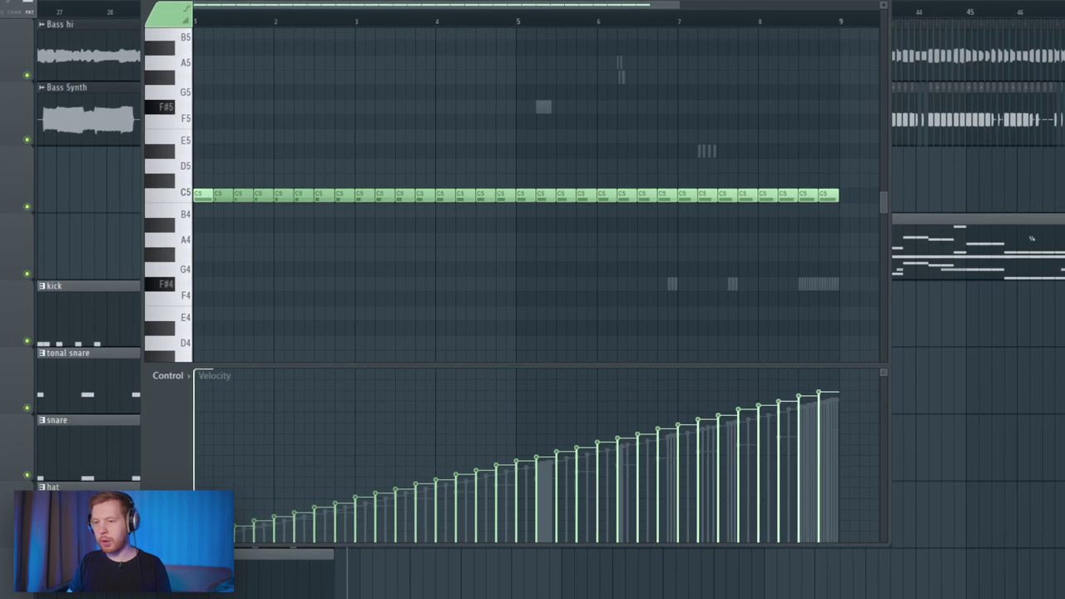
pyautogui.rightClick(1037, 398)
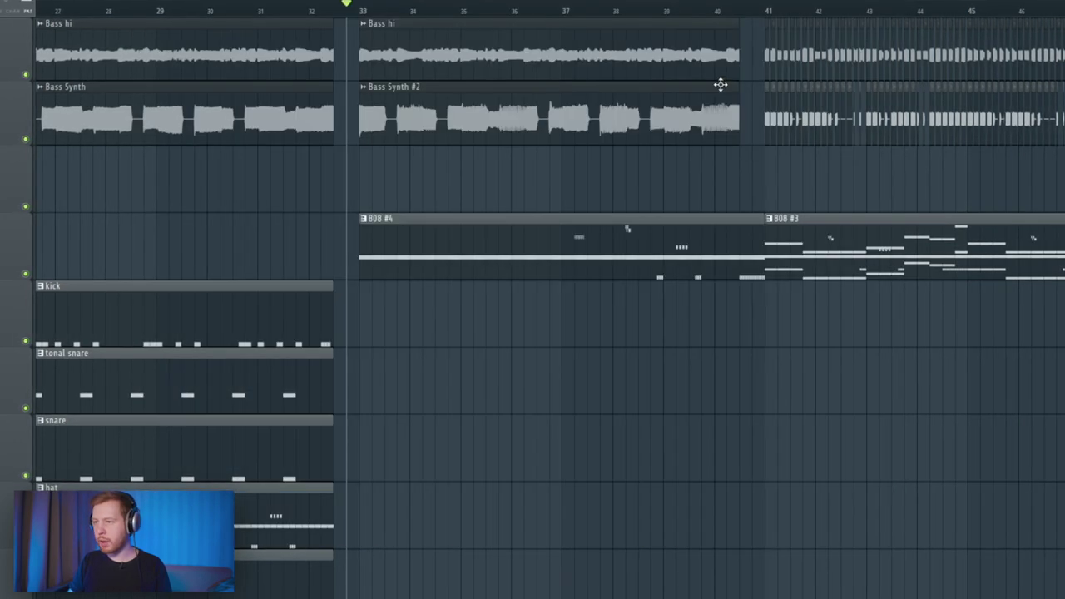
# Step: Place the two Glitch clips just before bar 41 and trim the 808 #4 clip to end where they start
pyautogui.scroll(-5, 650, 417)
pyautogui.moveTo(387, 371); pyautogui.dragTo(747, 466)
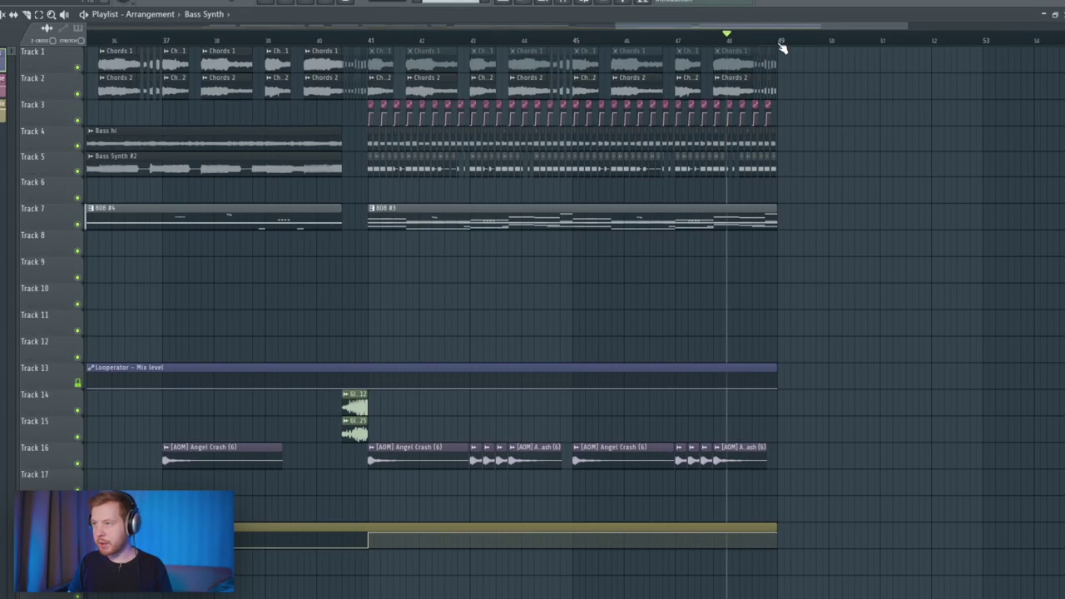
# Step: Duplicate the Chords 1, Chords 2 and chopped bass clips of bars 41 to 49 into bars 49 to 57
pyautogui.moveTo(782, 48); pyautogui.dragTo(452, 71)
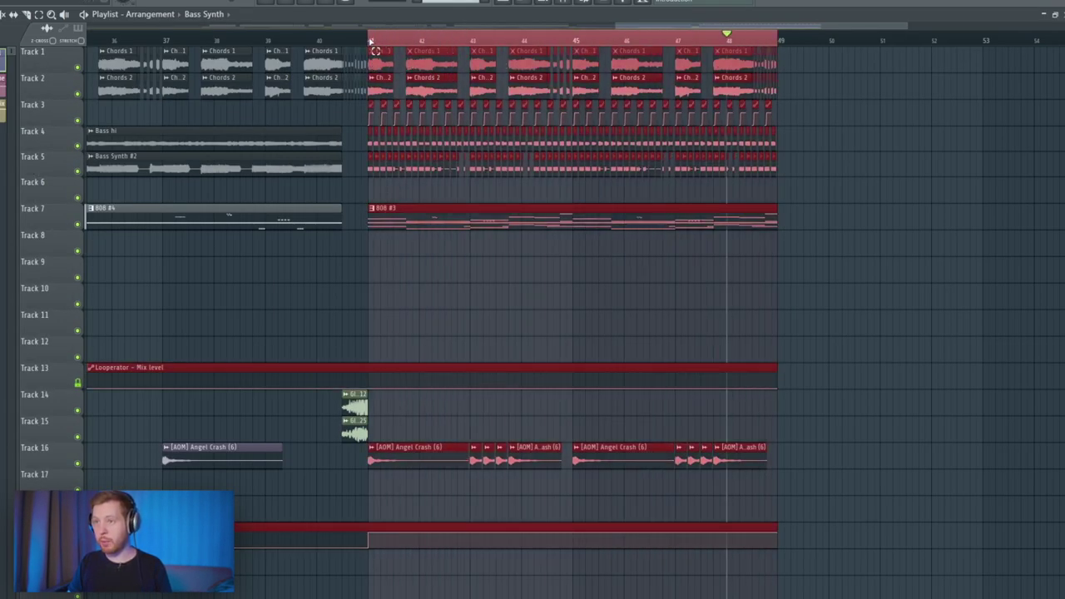
pyautogui.moveTo(812, 73); pyautogui.dragTo(386, 86)
pyautogui.moveTo(801, 154); pyautogui.dragTo(367, 166)
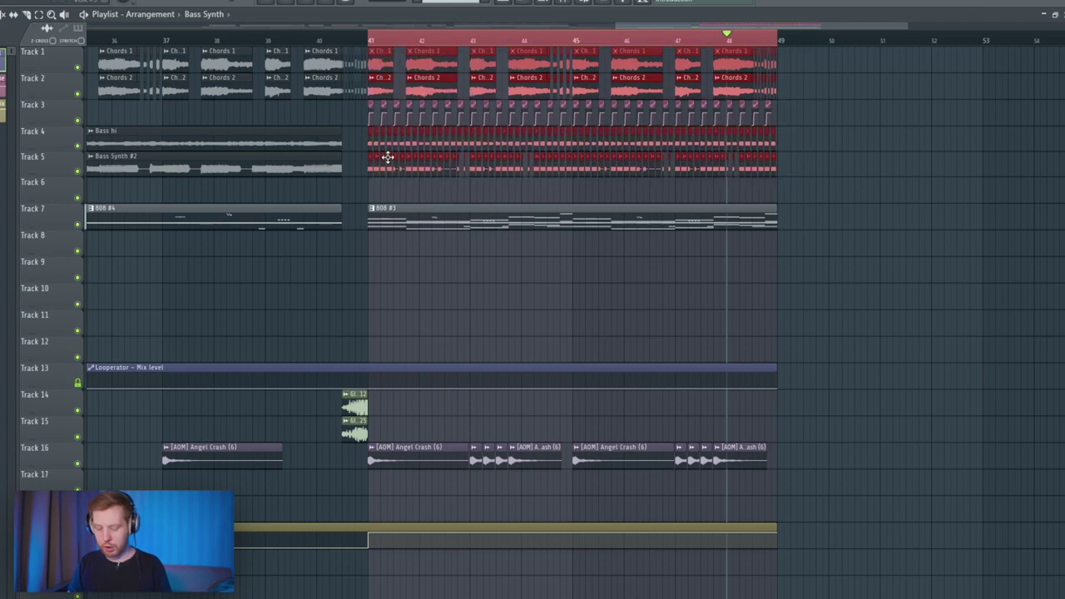
pyautogui.hotkey('ctrl', 'b')
# Step: Add a Bass Synth clip on Track 6 across bars 49 to 57 and unmute the Chords 1 clips there
pyautogui.moveTo(595, 120); pyautogui.dragTo(156, 102)
pyautogui.moveTo(649, 222); pyautogui.dragTo(239, 214)
pyautogui.scroll(-3, 450, 288)
pyautogui.keyDown('ctrl'); pyautogui.click(461, 288); pyautogui.keyUp('ctrl')
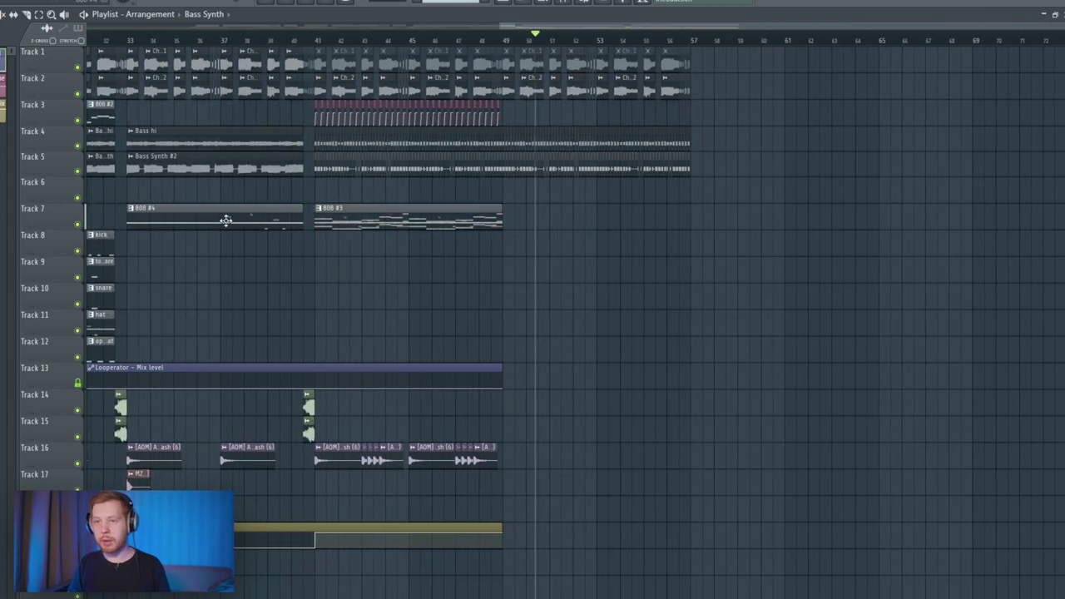
pyautogui.moveTo(669, 241); pyautogui.dragTo(669, 192)
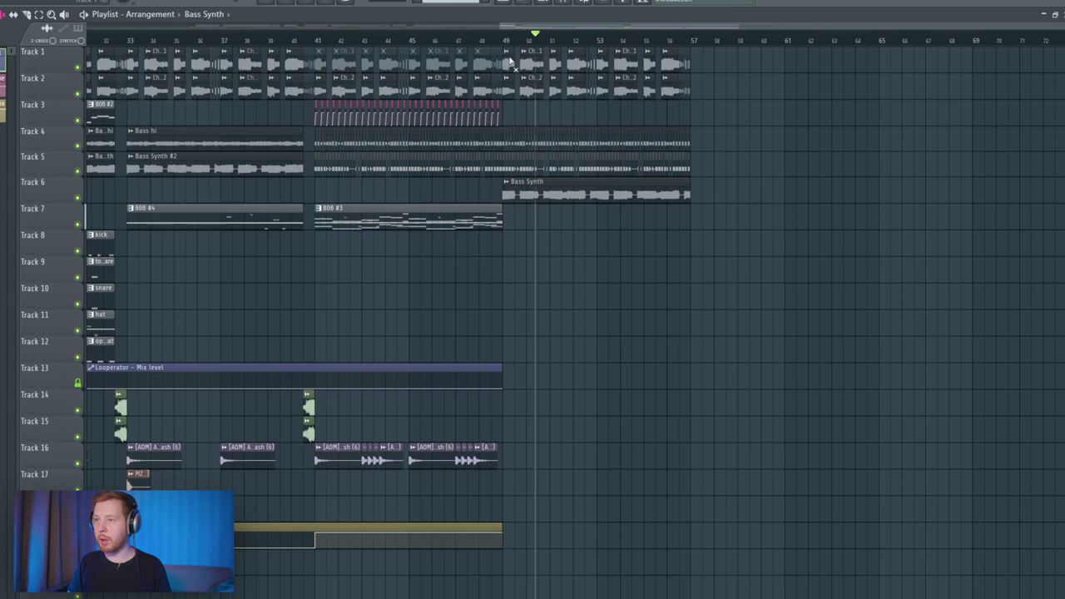
# Step: Copy the Angel Crash, MZ Stomp and IMPACT clips to the start of bar 49 on Tracks 16 to 18
pyautogui.moveTo(291, 439); pyautogui.dragTo(665, 438)
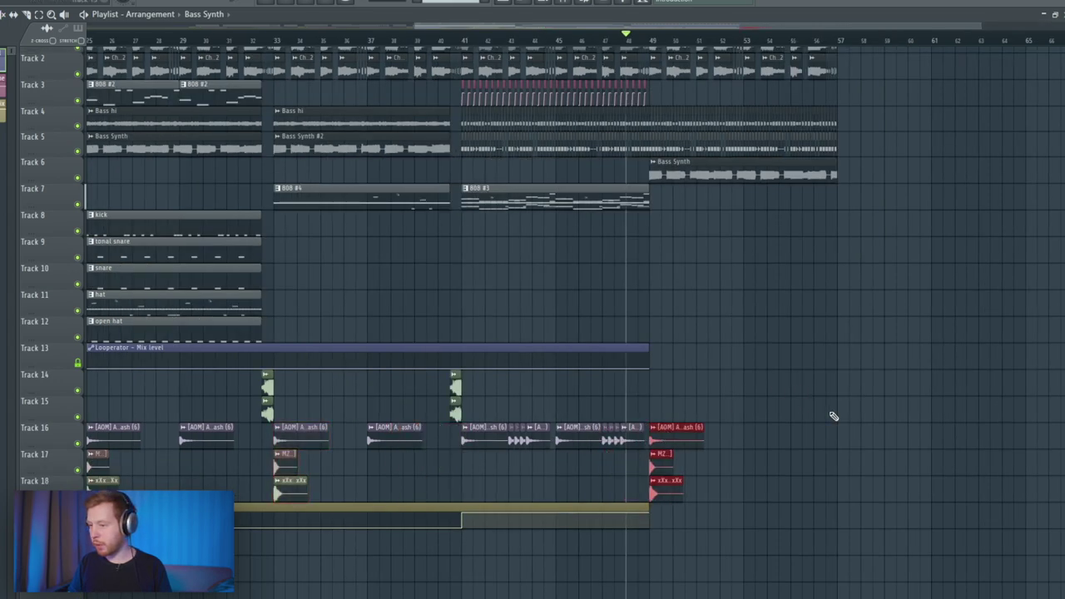
pyautogui.moveTo(834, 416); pyautogui.dragTo(554, 476)
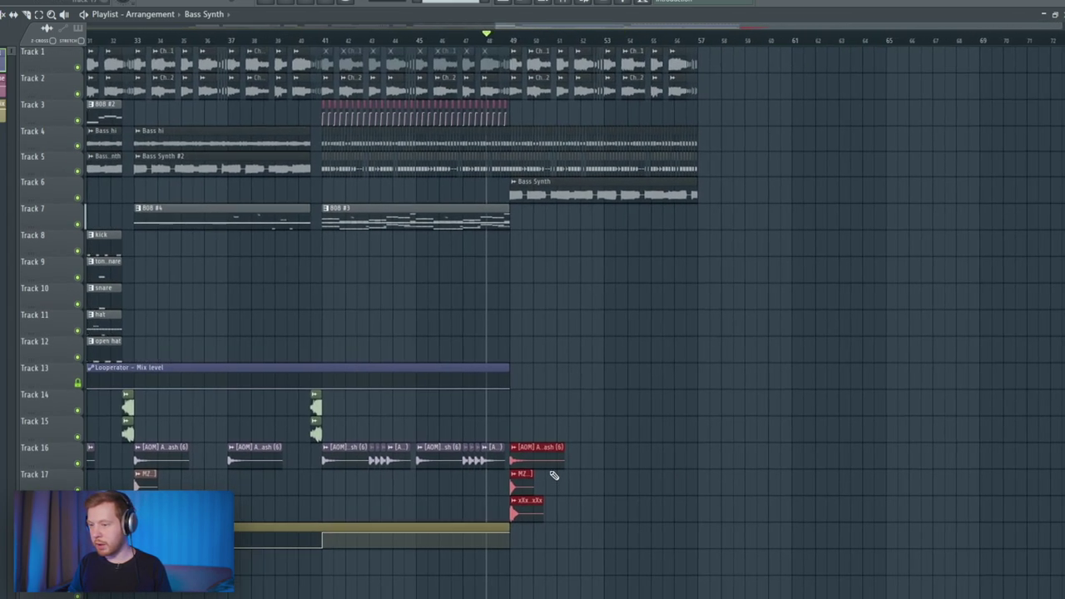
pyautogui.press('space')
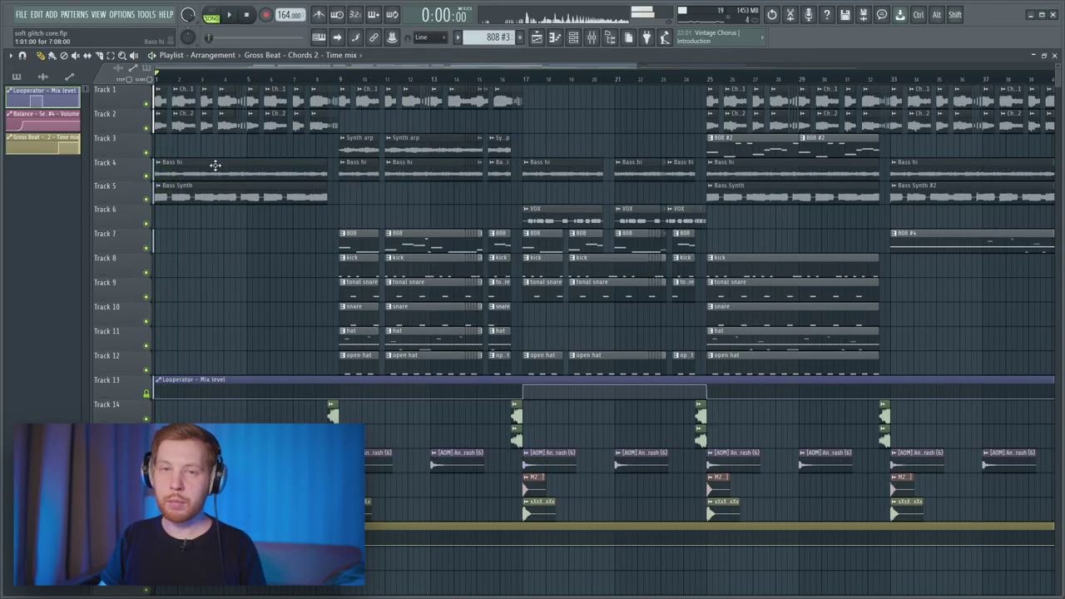
# Step: Check the FabFilter Saturn 2 settings on mixer Insert 8
pyautogui.press('space')
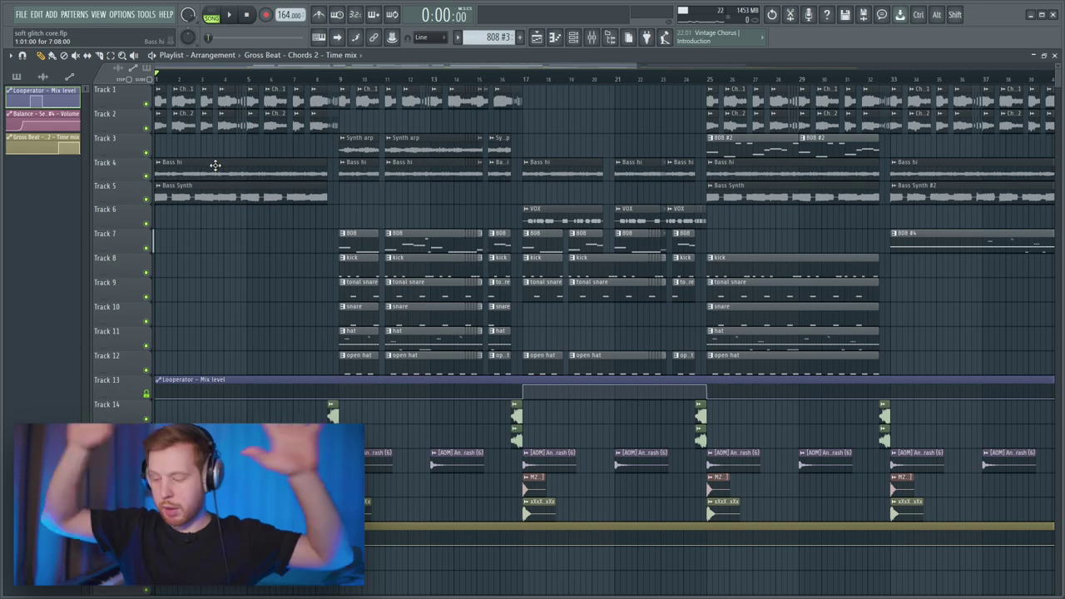
pyautogui.press('F9')
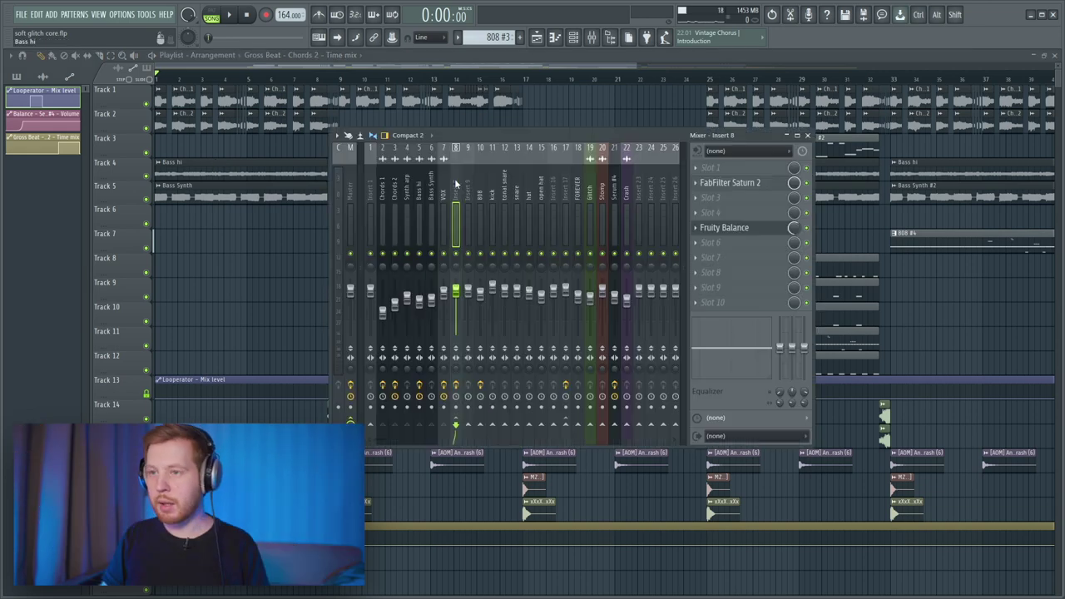
pyautogui.click(726, 184)
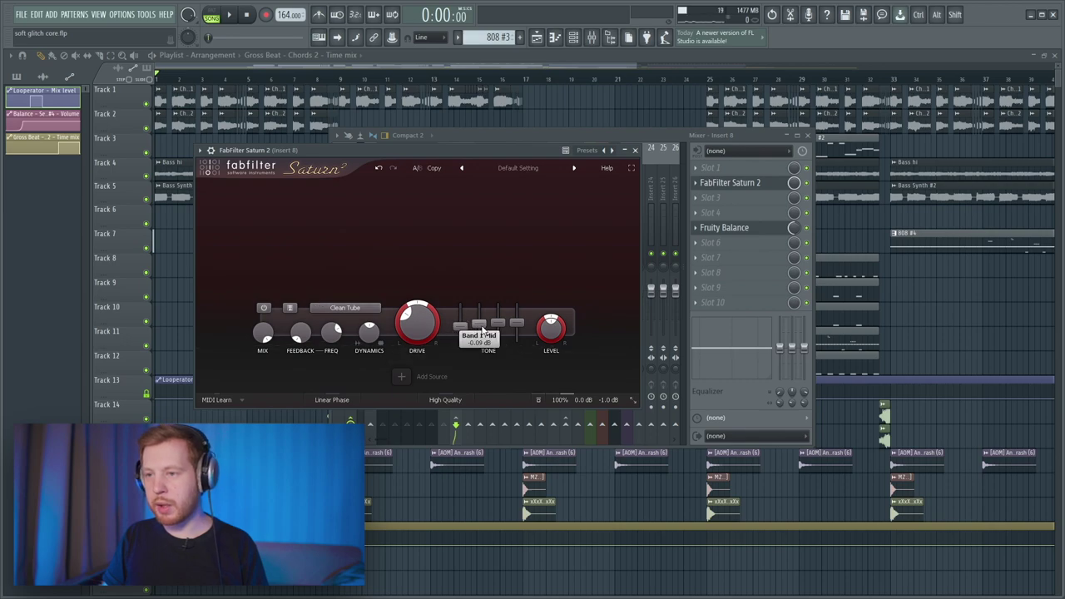
pyautogui.click(635, 151)
pyautogui.press('F9')
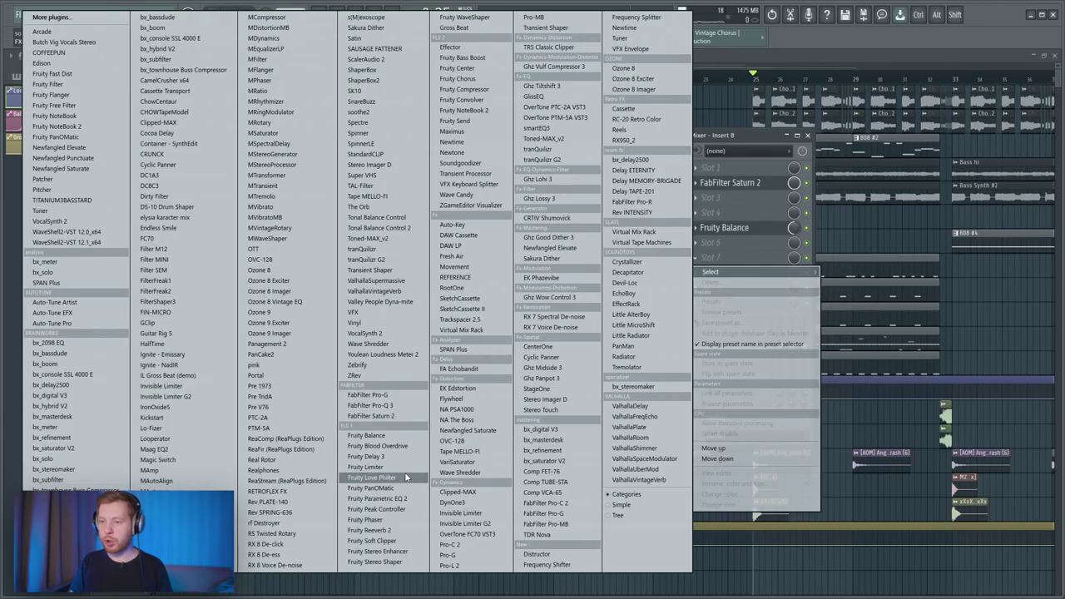
# Step: Add Fruity Reeverb 2 to slot 7 of Insert 8 and raise its high cut, wet and dry levels
pyautogui.click(367, 531)
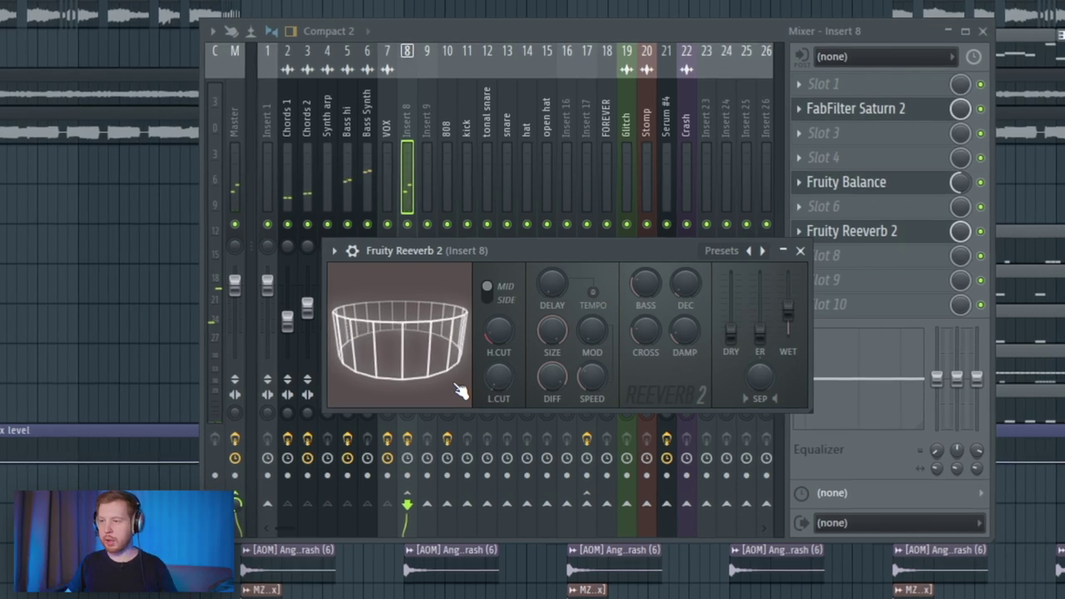
pyautogui.moveTo(499, 379); pyautogui.dragTo(499, 325)
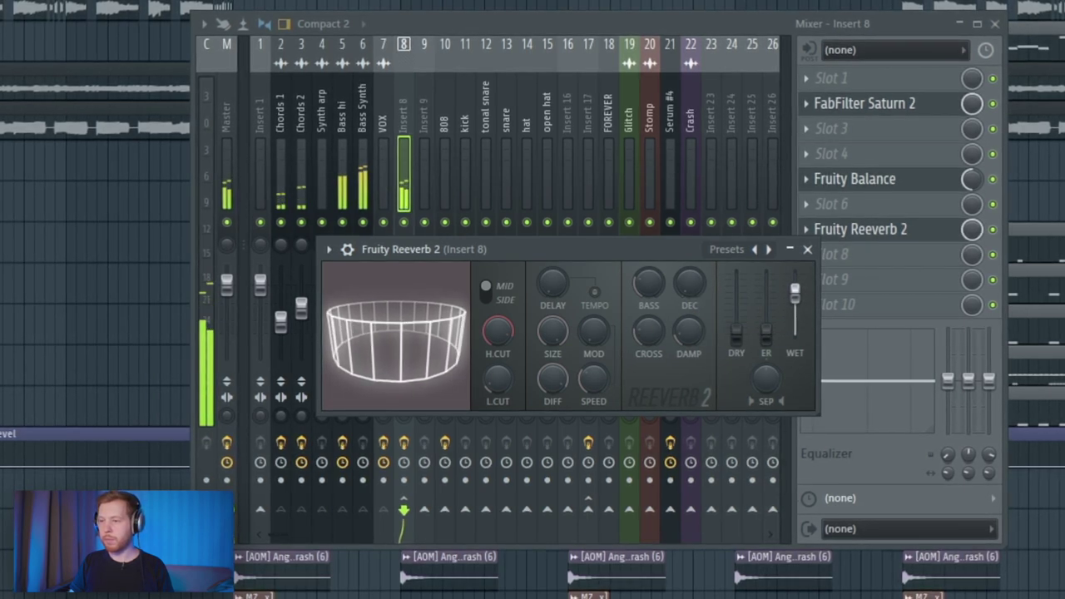
pyautogui.press('space')
pyautogui.moveTo(738, 334); pyautogui.dragTo(738, 303)
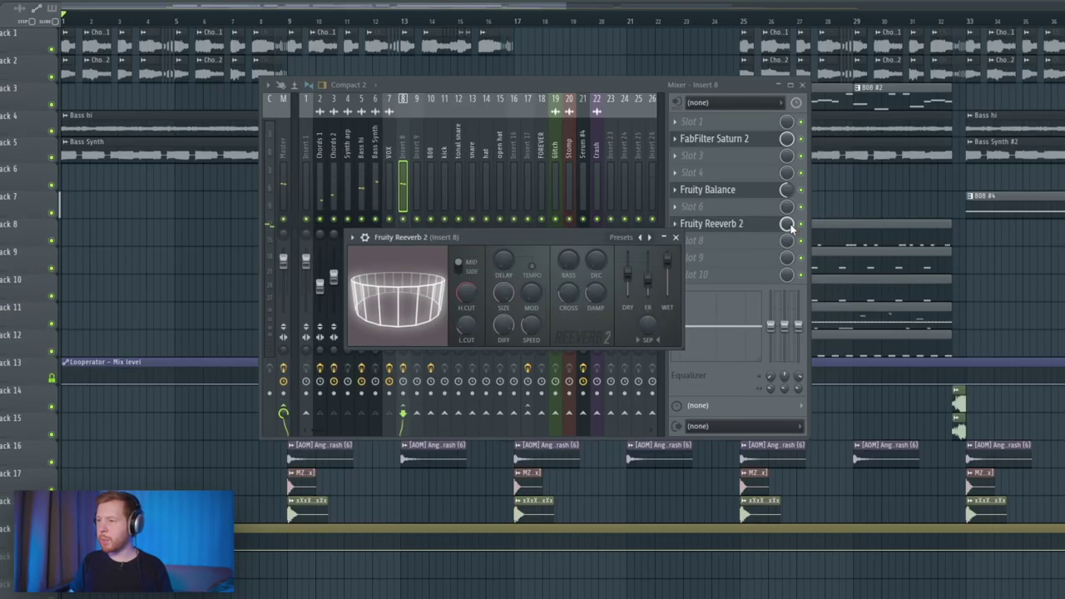
# Step: Create an automation clip for the mix level of Fruity Reeverb 2 on Insert 8
pyautogui.rightClick(788, 225)
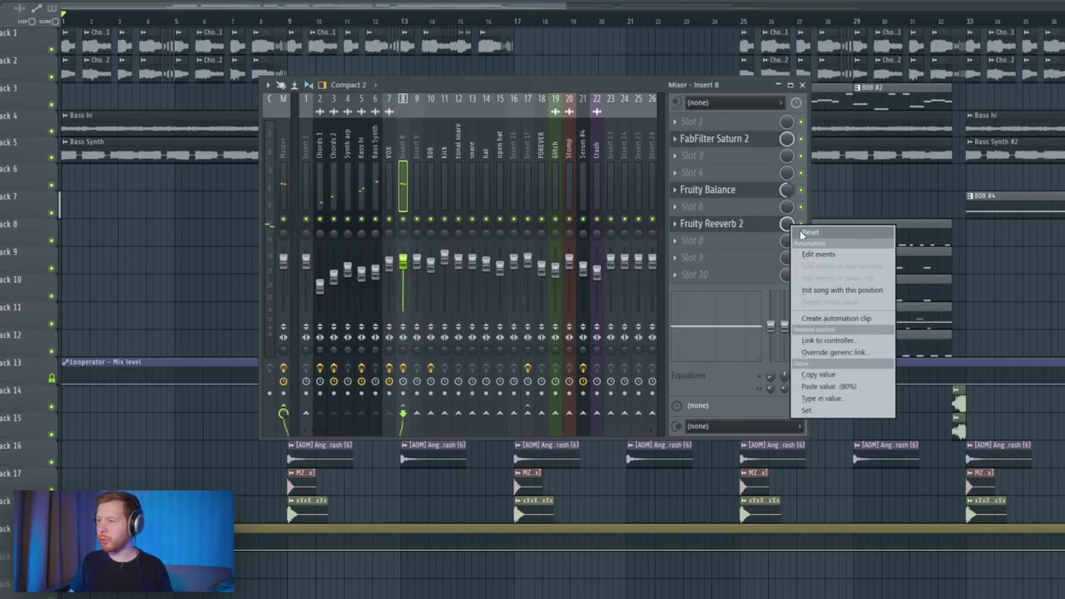
pyautogui.click(828, 321)
pyautogui.press('F9')
pyautogui.scroll(-3, 630, 447)
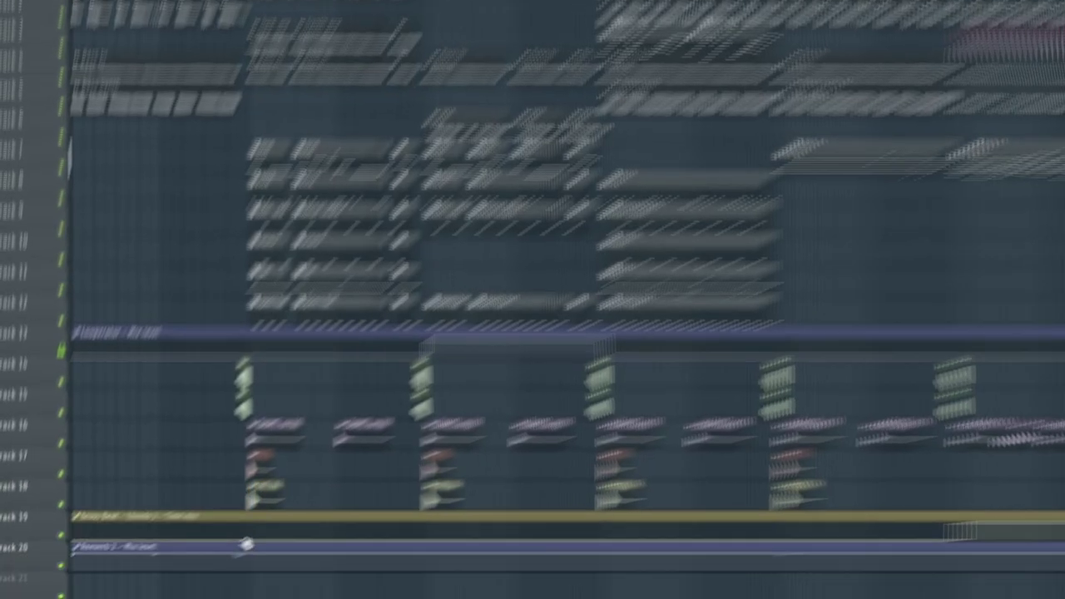
# Step: Shape the Reeverb 2 mix automation to stay high until the first Glitch clips, curving down to its minimum at bar 9
pyautogui.scroll(6, 166, 581)
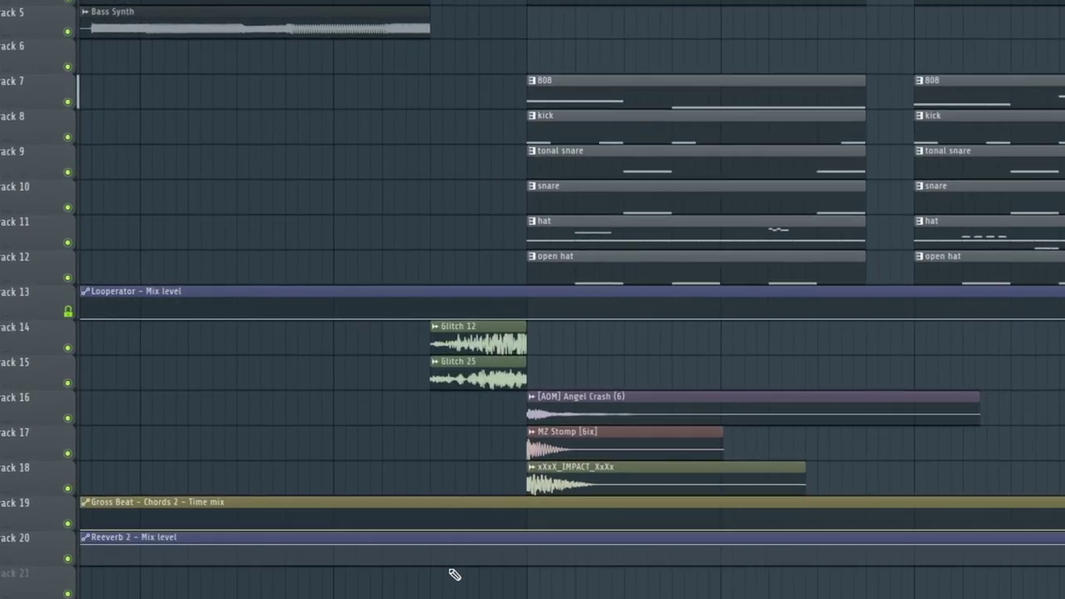
pyautogui.rightClick(433, 549)
pyautogui.rightClick(527, 564)
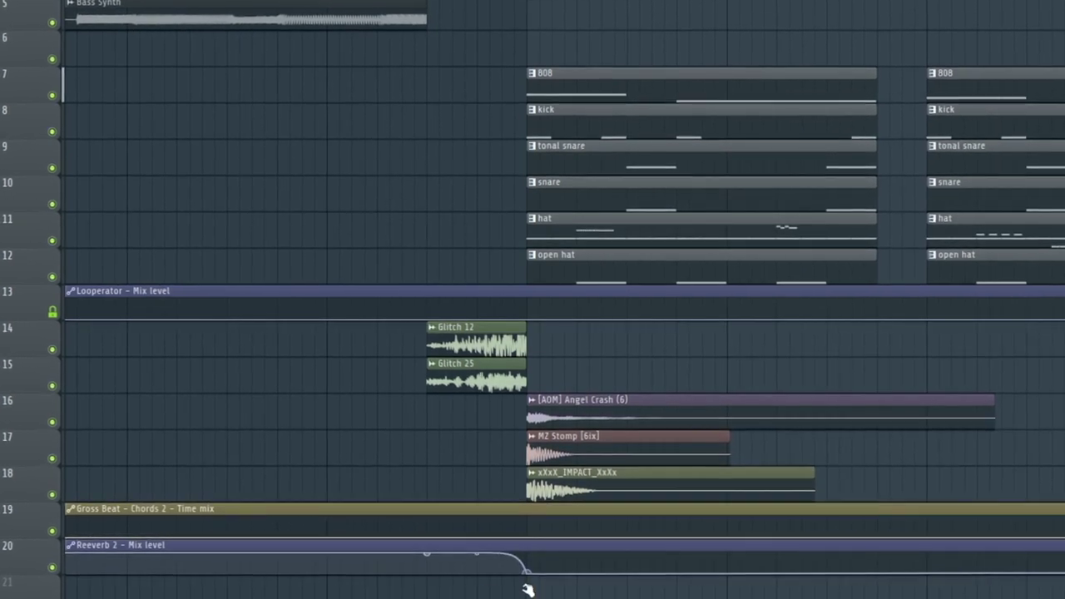
pyautogui.scroll(-5, 473, 569)
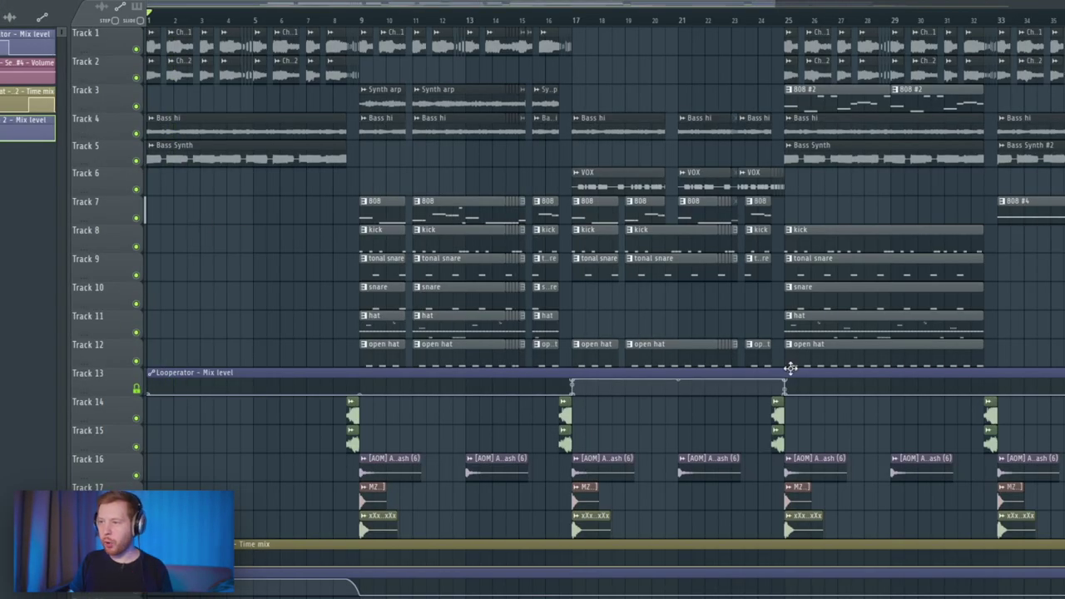
# Step: Copy the 808 #2 melody from bar 25 into the intro and place one clip on Track 6 at bar 1
pyautogui.moveTo(934, 99); pyautogui.dragTo(207, 124)
pyautogui.click(809, 158)
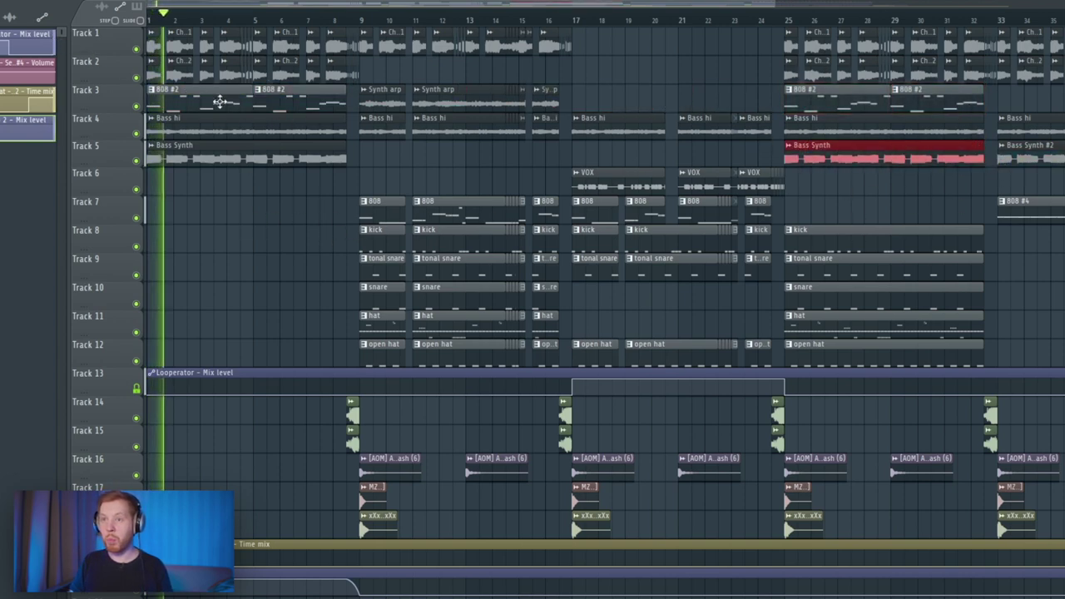
pyautogui.moveTo(220, 101); pyautogui.dragTo(267, 172)
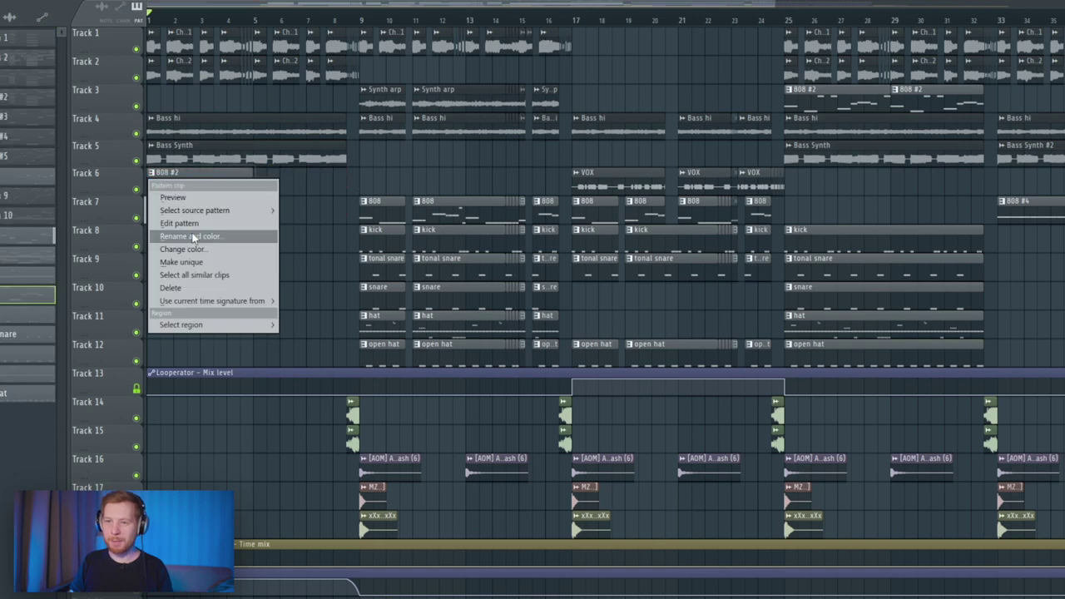
# Step: Make the intro 808 #2 clip a unique pattern and select all its FOREVER notes in the piano roll
pyautogui.click(194, 264)
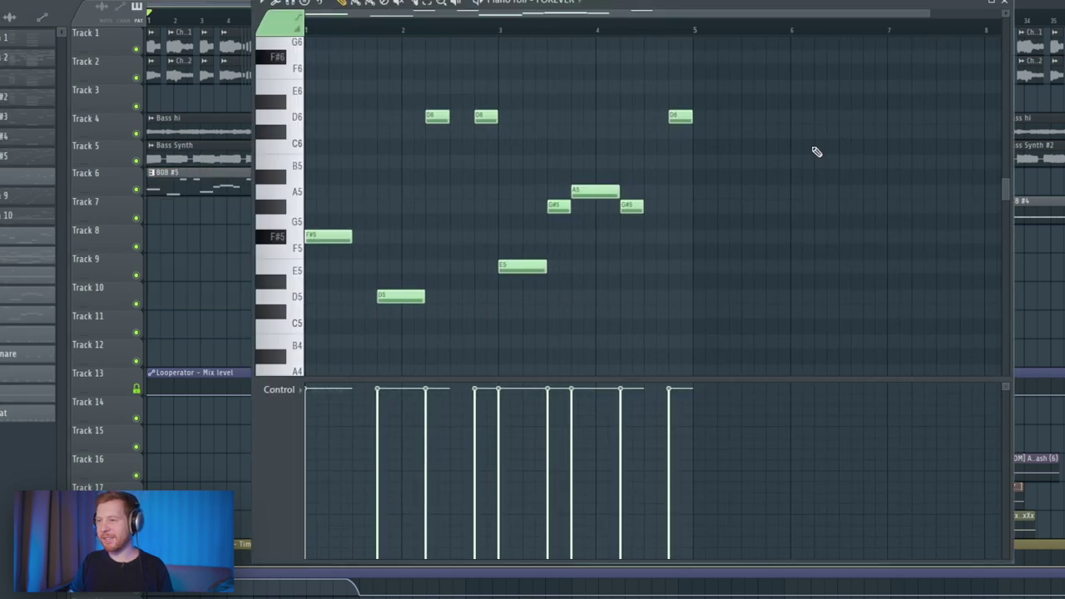
pyautogui.moveTo(811, 81); pyautogui.dragTo(227, 381)
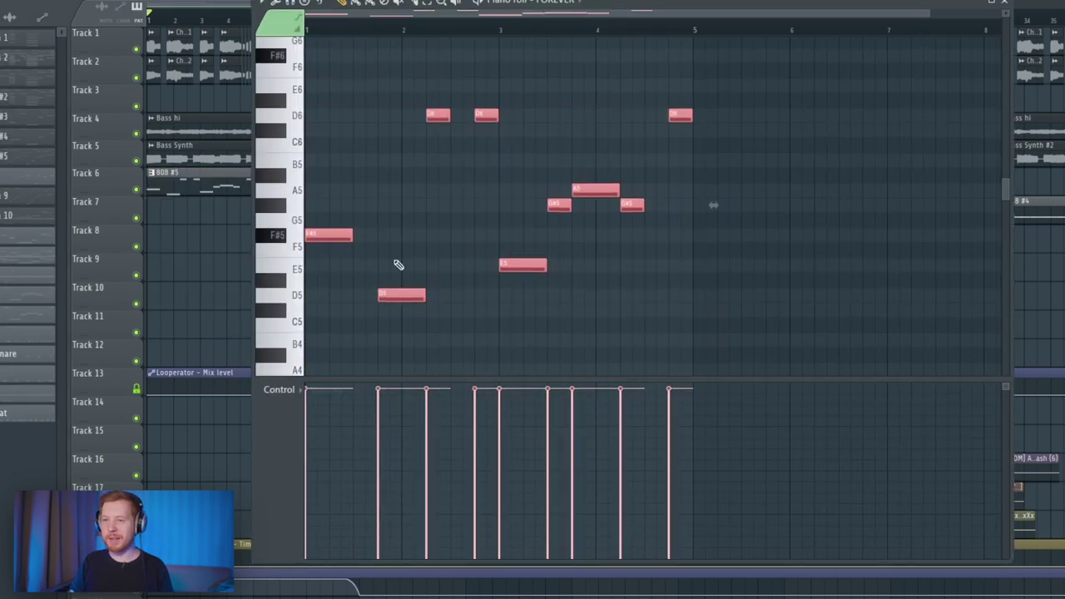
pyautogui.press('space')
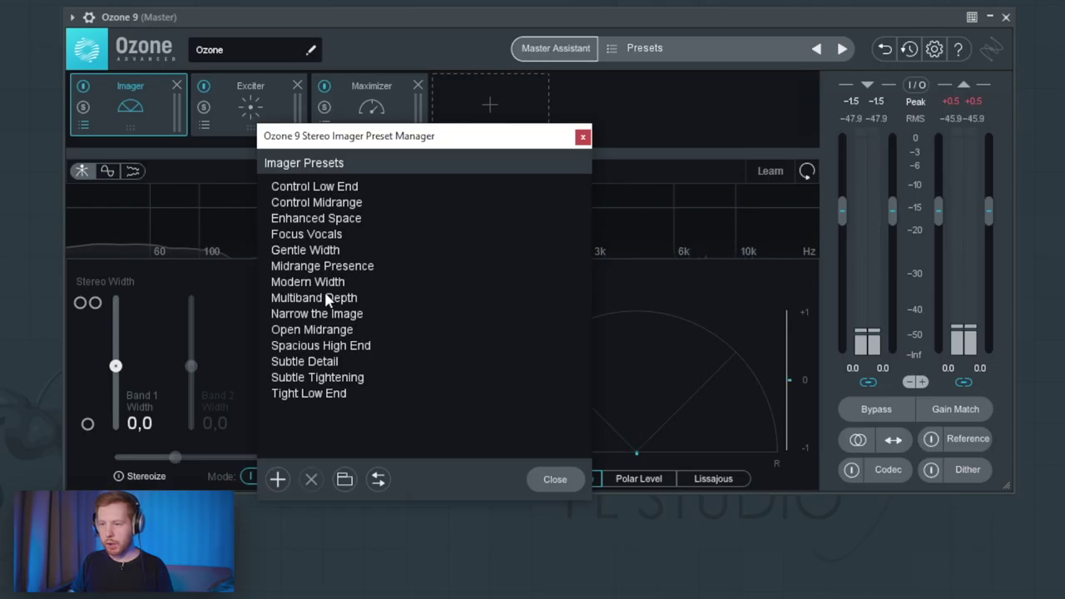
# Step: Load the Gentle Width preset in the Imager and the Gentle Tape preset in the Exciter of Ozone 9 on the master
pyautogui.click(323, 251)
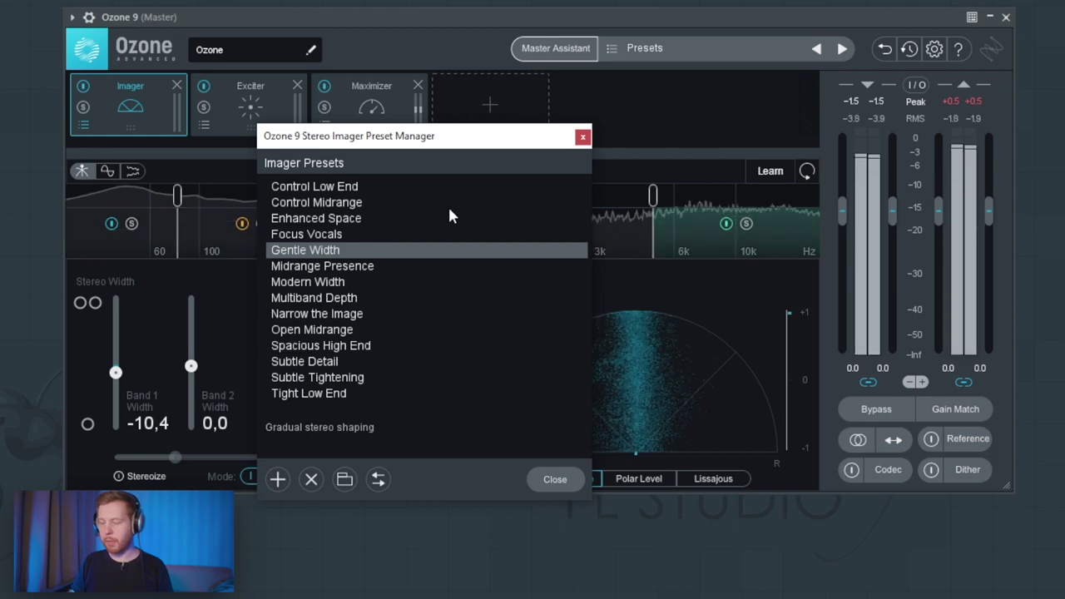
pyautogui.click(585, 137)
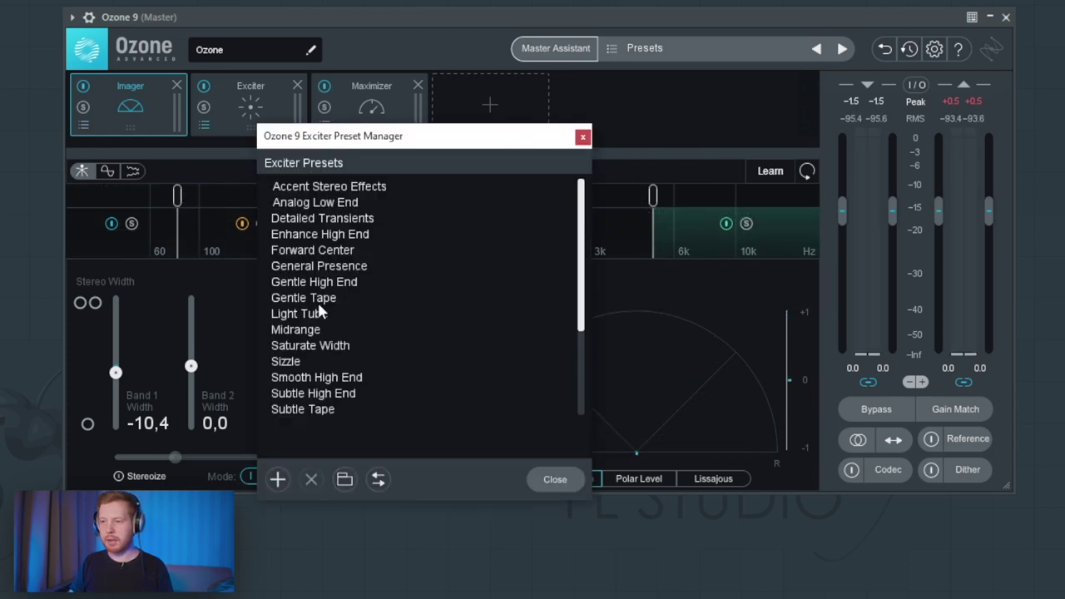
pyautogui.click(318, 301)
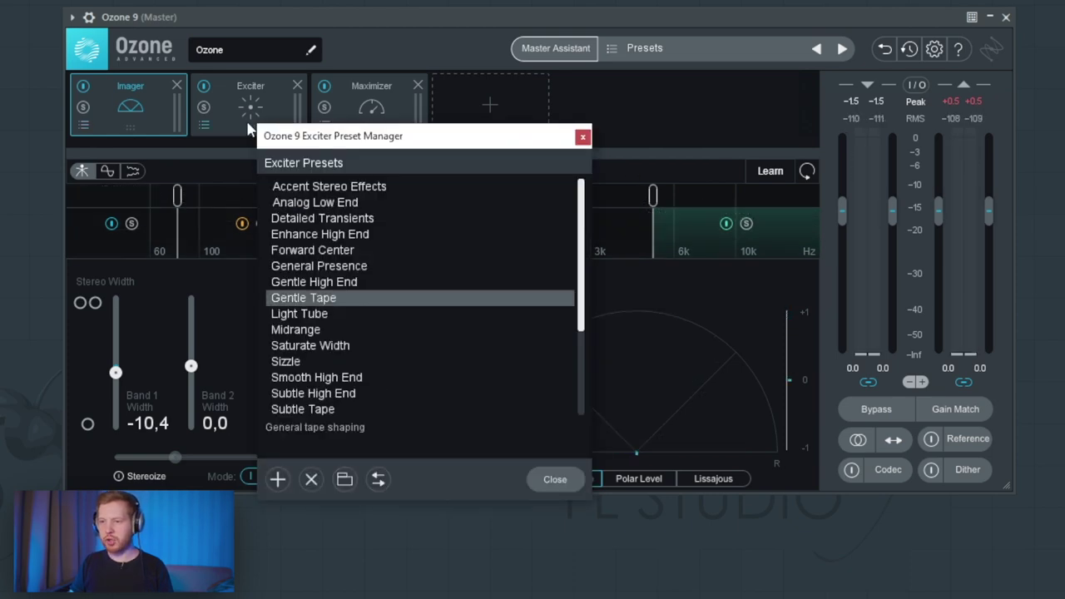
pyautogui.click(585, 136)
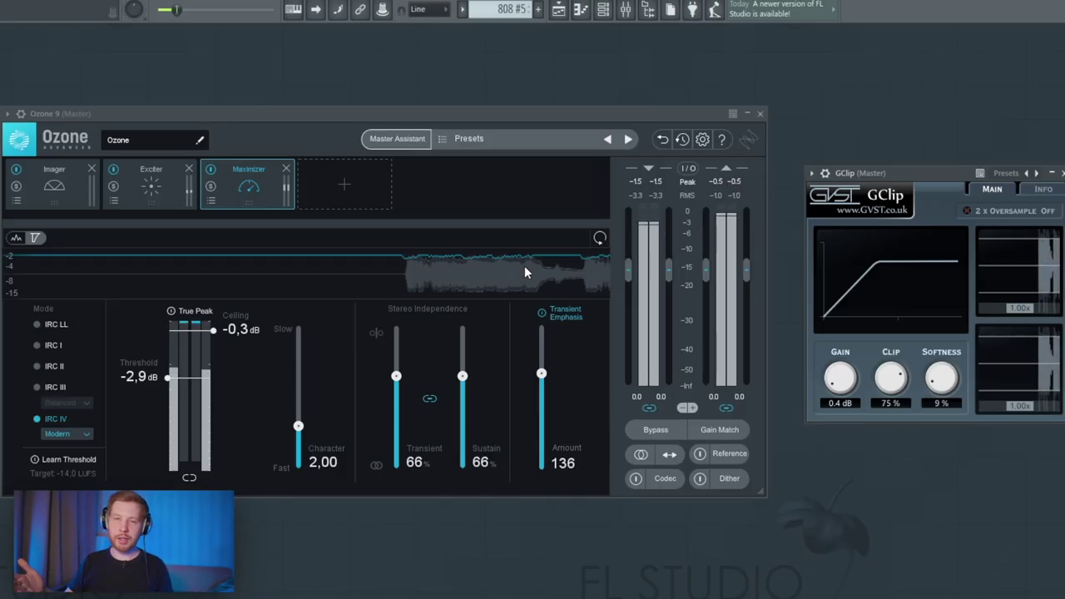
pyautogui.press('space')
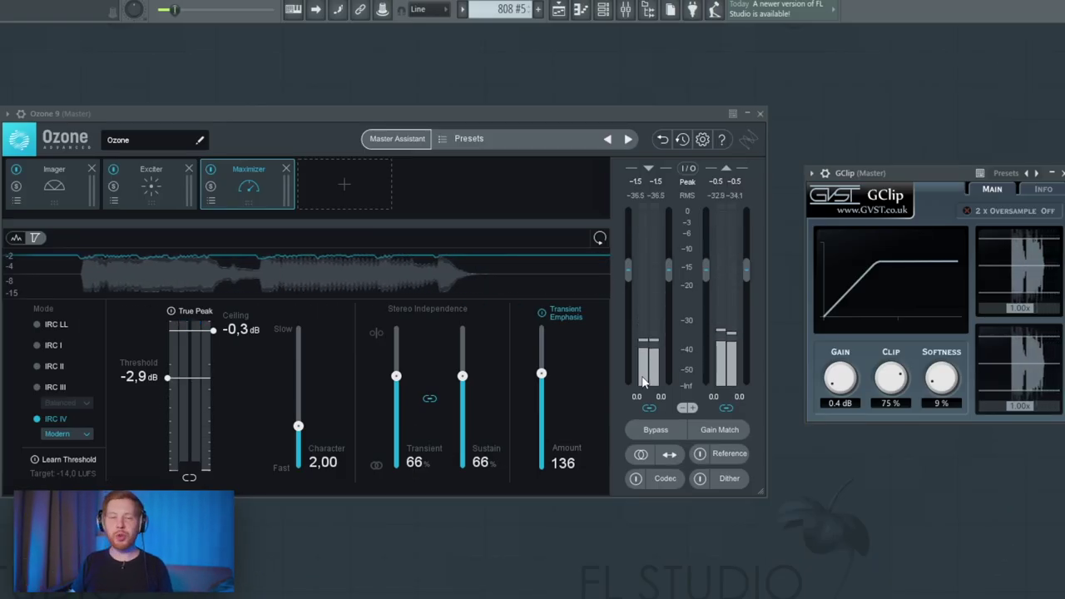